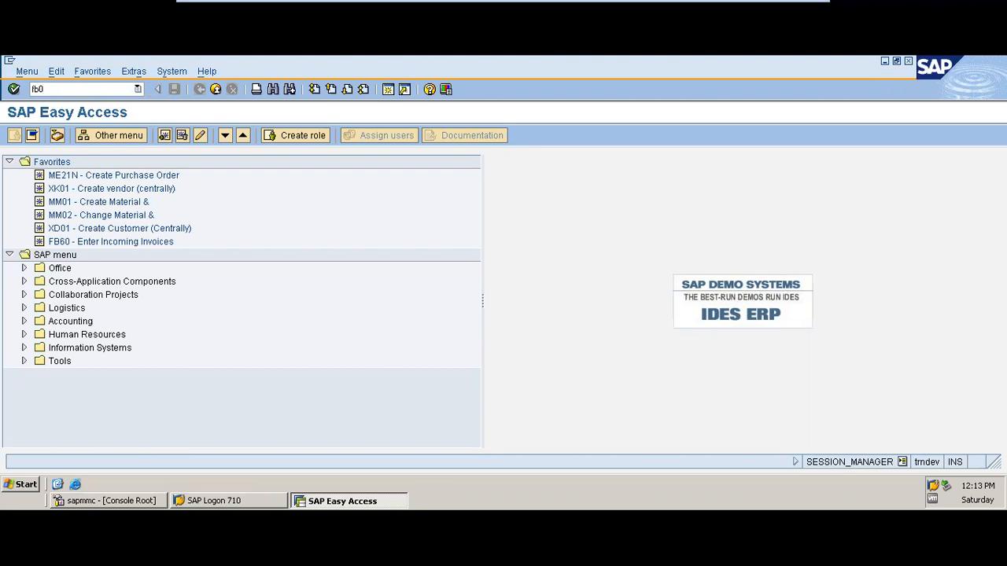
Open transaction FB01 to post a new document
type("1")
key("Return")
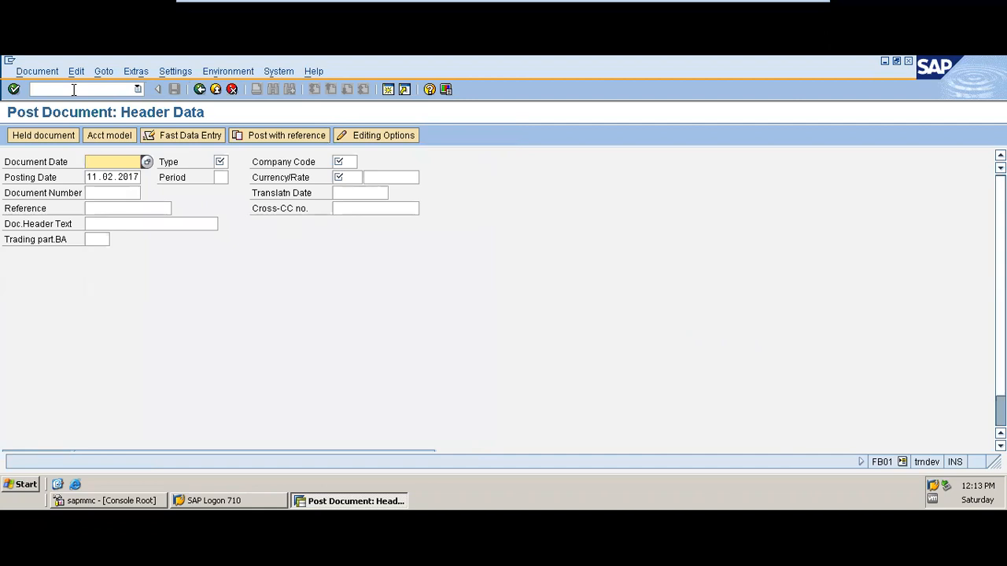
key("BackSpace")
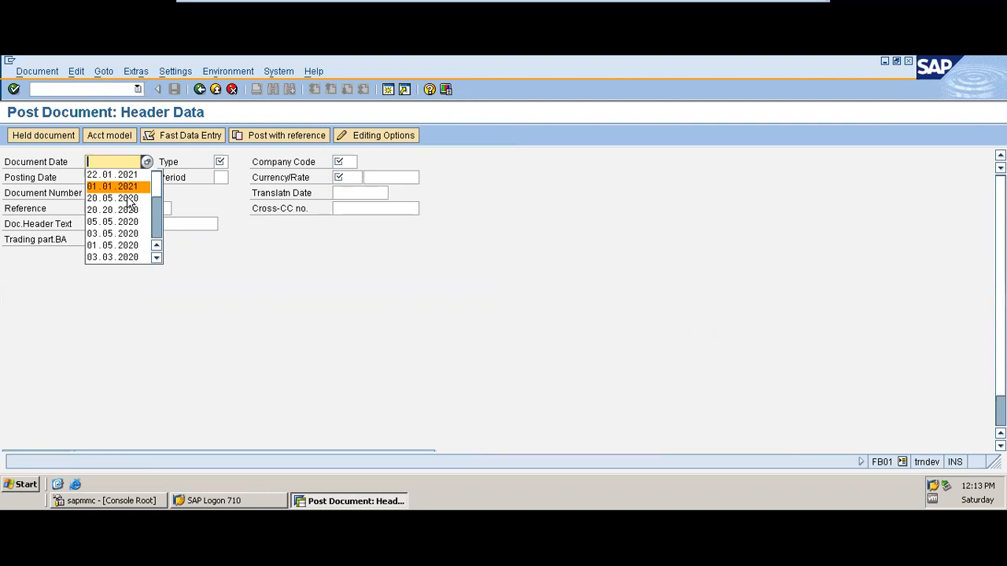
left_click(132, 236)
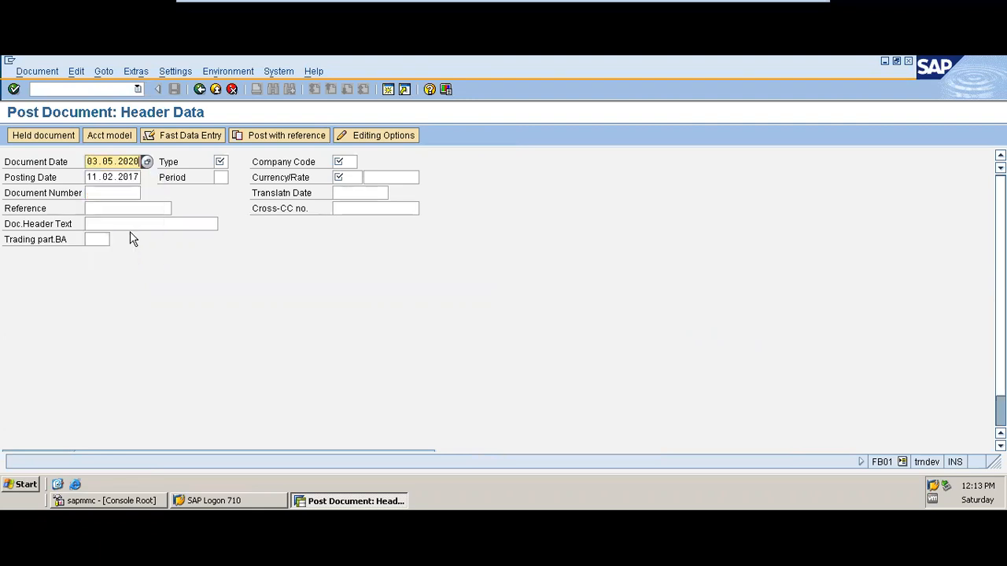
left_click(113, 162)
key("BackSpace")
key("BackSpace")
left_click(138, 162)
key("BackSpace")
key("BackSpace")
key("BackSpace")
key("BackSpace")
key("BackSpace")
key("BackSpace")
key("BackSpace")
key("BackSpace")
key("BackSpace")
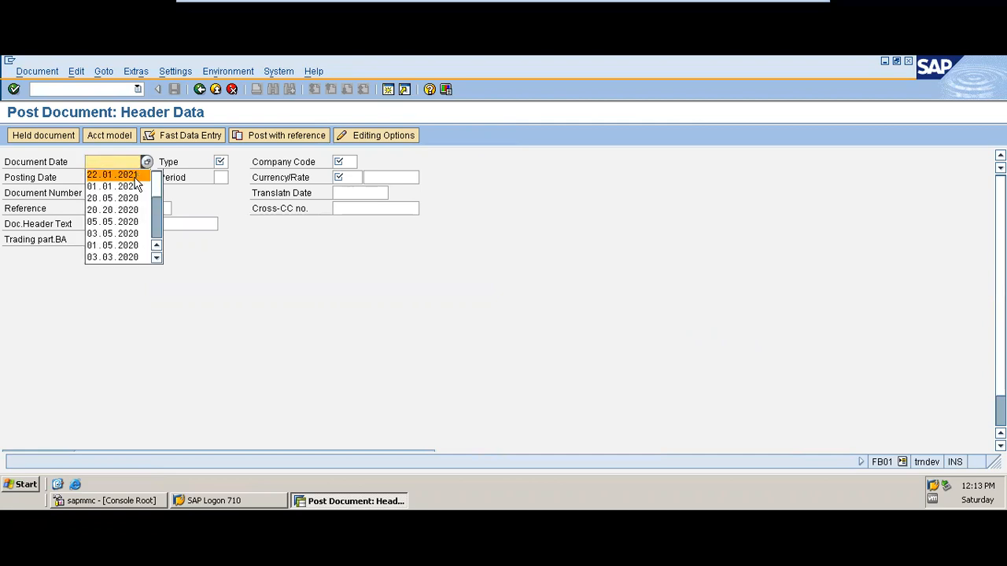
Set the document date to 22.01.2021 and the posting date to 03.04.2021 in the document header
left_click(136, 175)
left_click(136, 177)
key("BackSpace")
key("BackSpace")
key("BackSpace")
key("BackSpace")
key("BackSpace")
key("BackSpace")
key("BackSpace")
key("BackSpace")
key("BackSpace")
key("BackSpace")
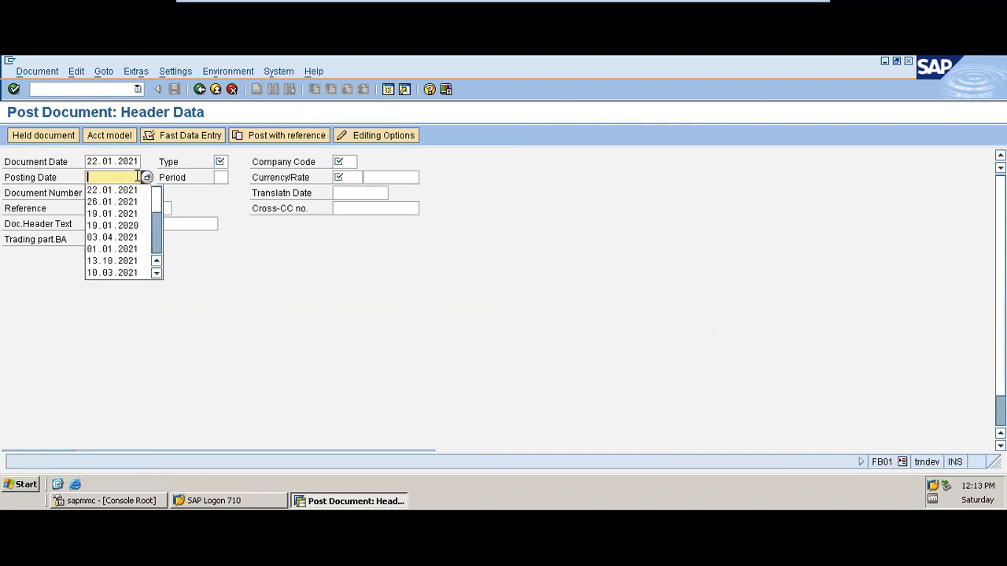
left_click(126, 237)
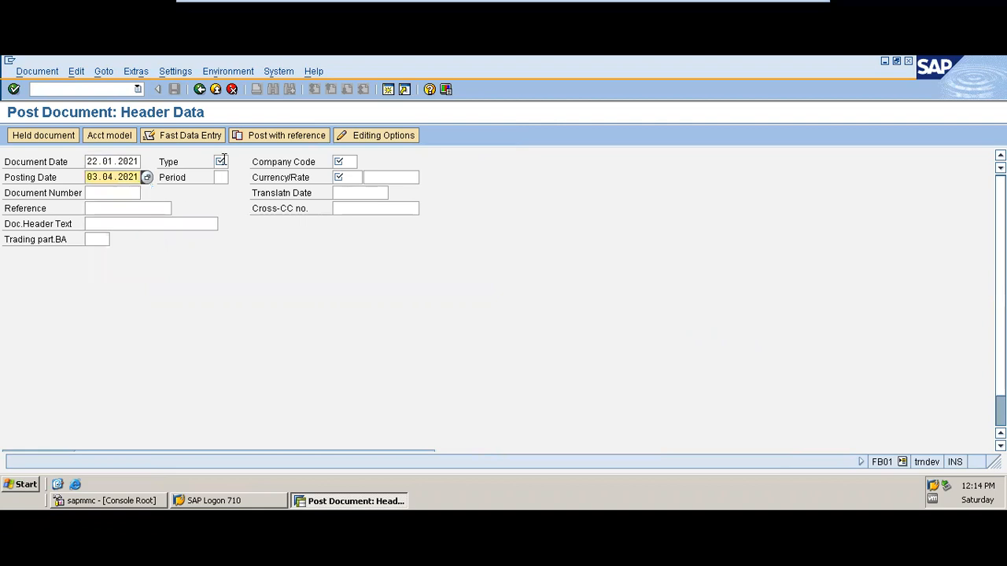
Choose CP (Customer payment) as the document type from the full list of document types
left_click(222, 161)
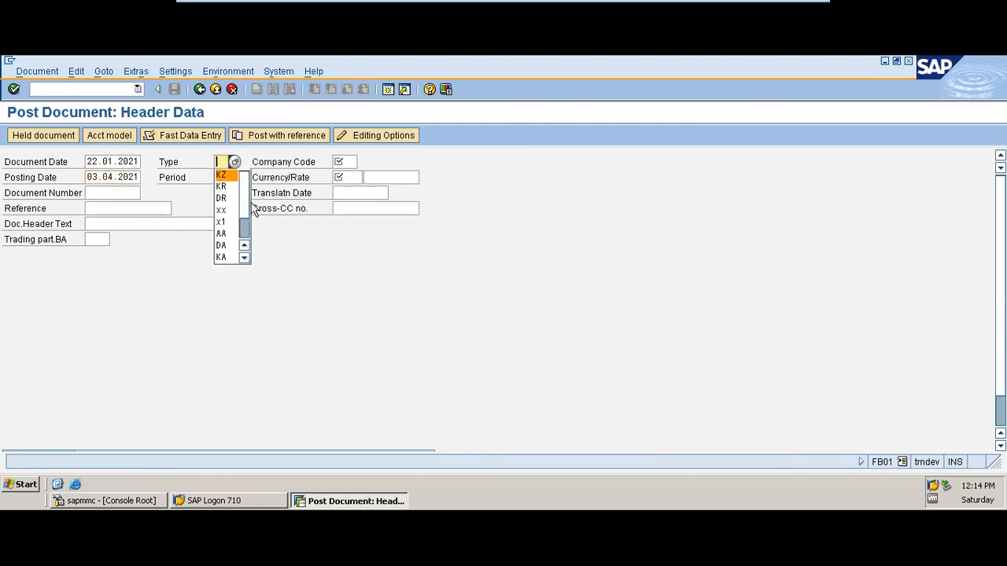
scroll(243, 225, "down", 1)
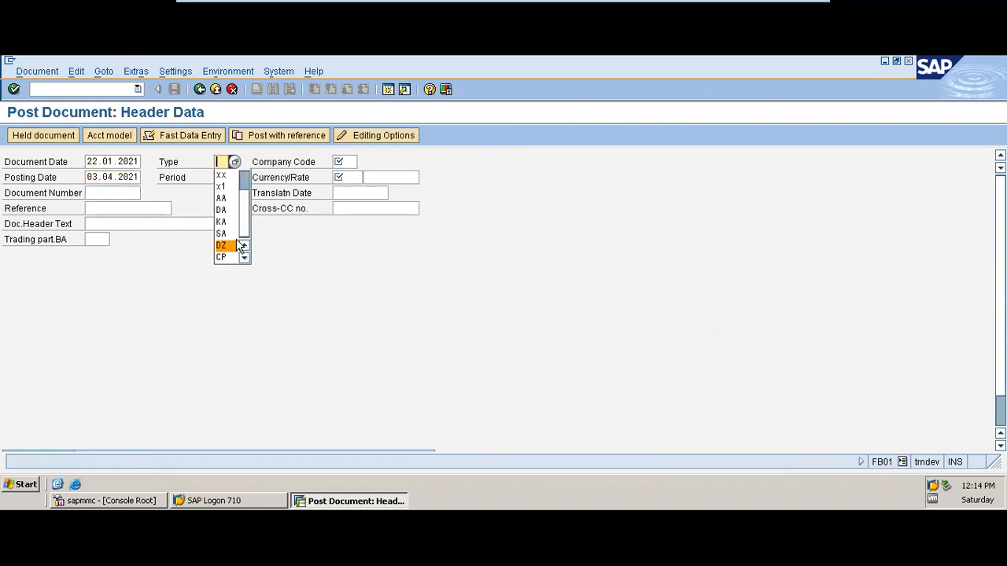
left_click(234, 162)
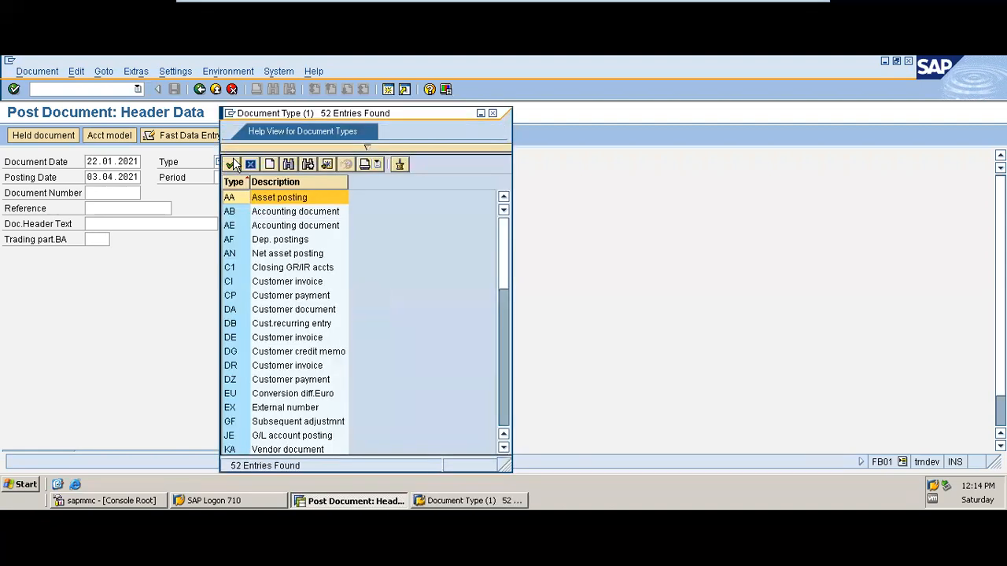
double_click(258, 297)
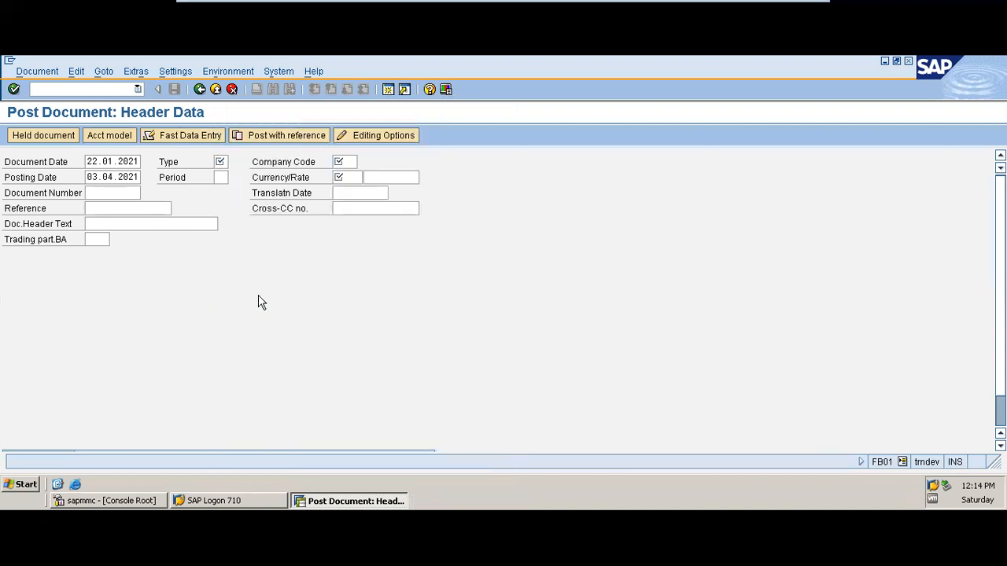
Enter company code SD01 and currency USD in the document header
left_click(354, 160)
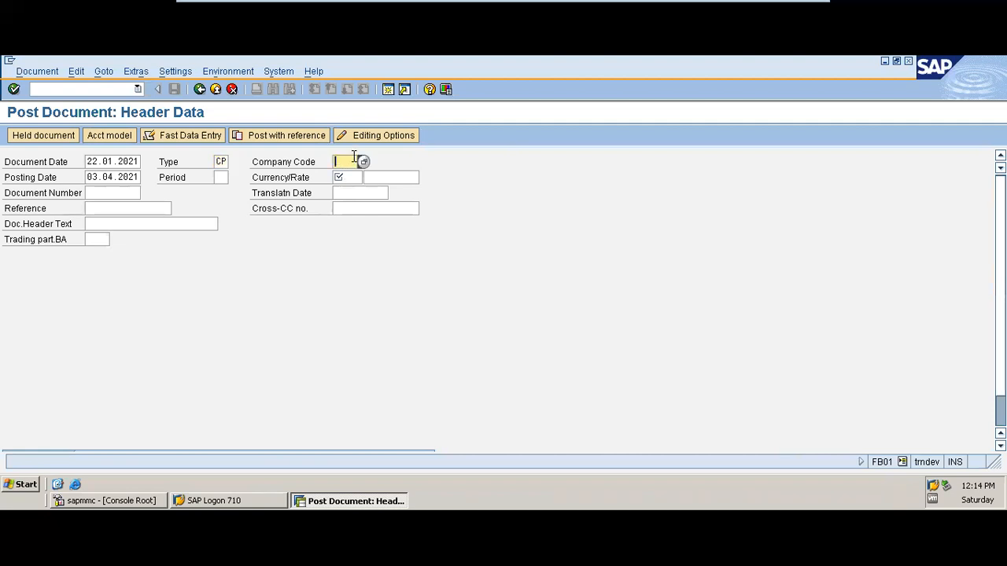
type("SD")
left_click(343, 176)
left_click(341, 176)
type("USD")
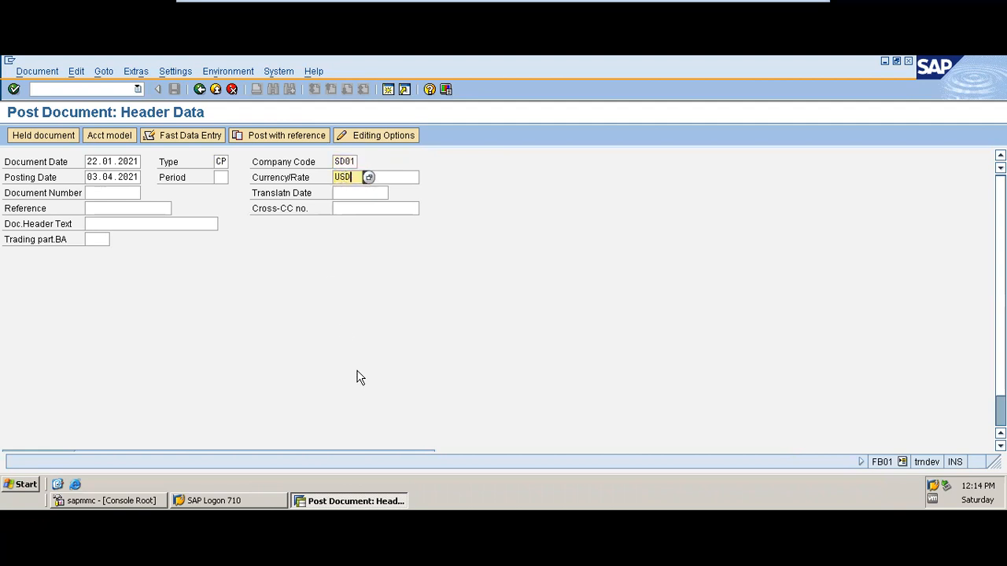
Fill in the reference 009 and the document header text Refund
left_click(128, 208)
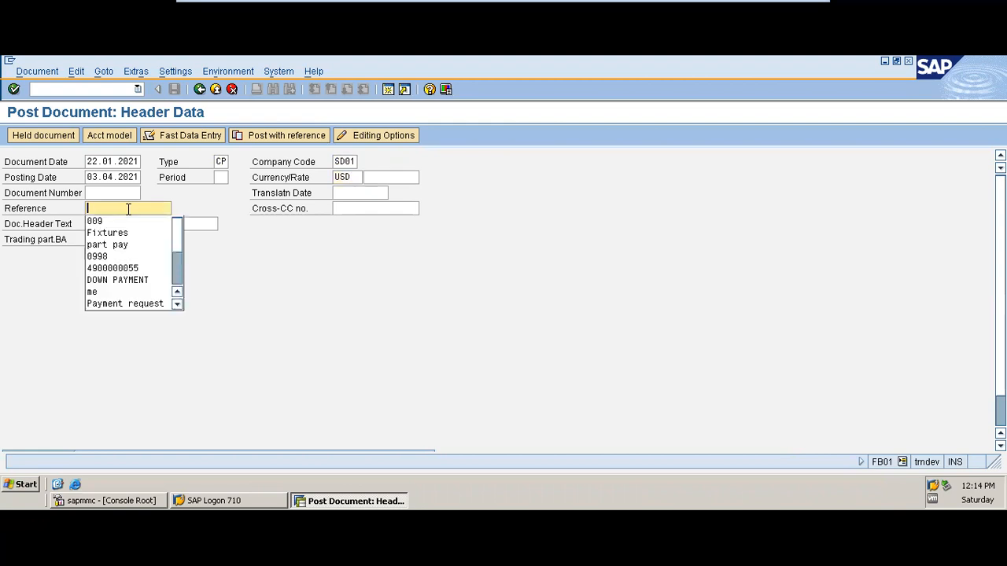
left_click(127, 218)
left_click(125, 223)
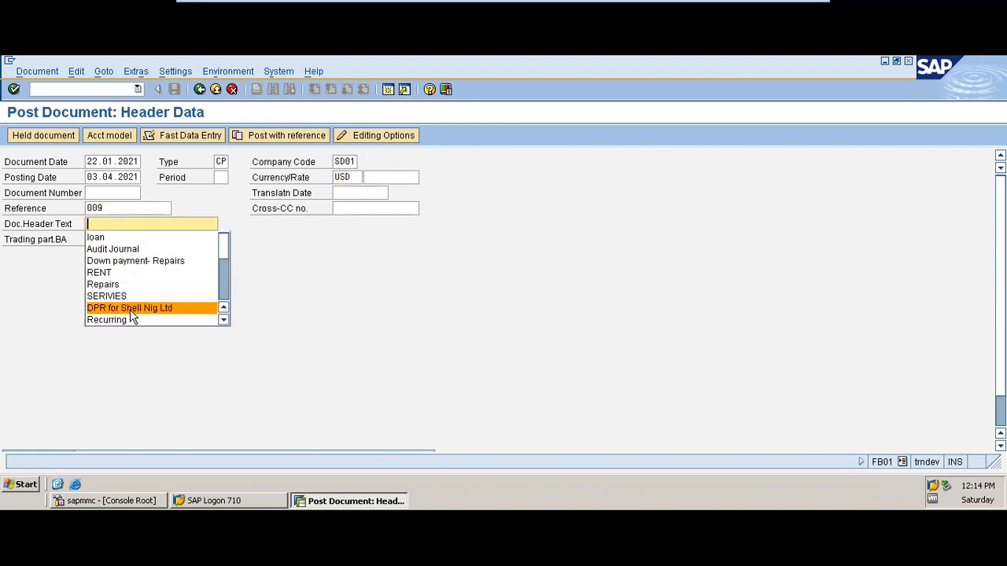
type("Re")
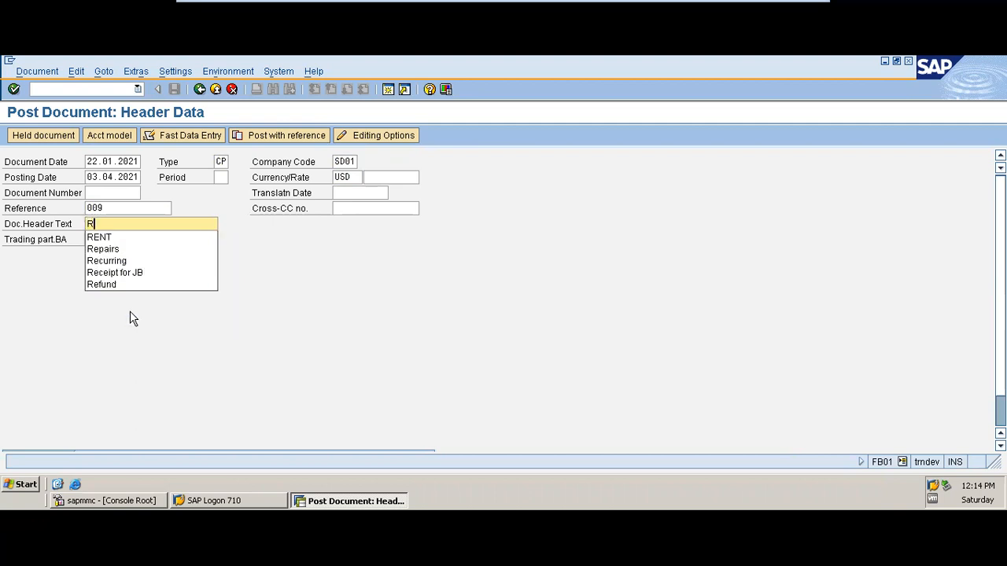
left_click(125, 285)
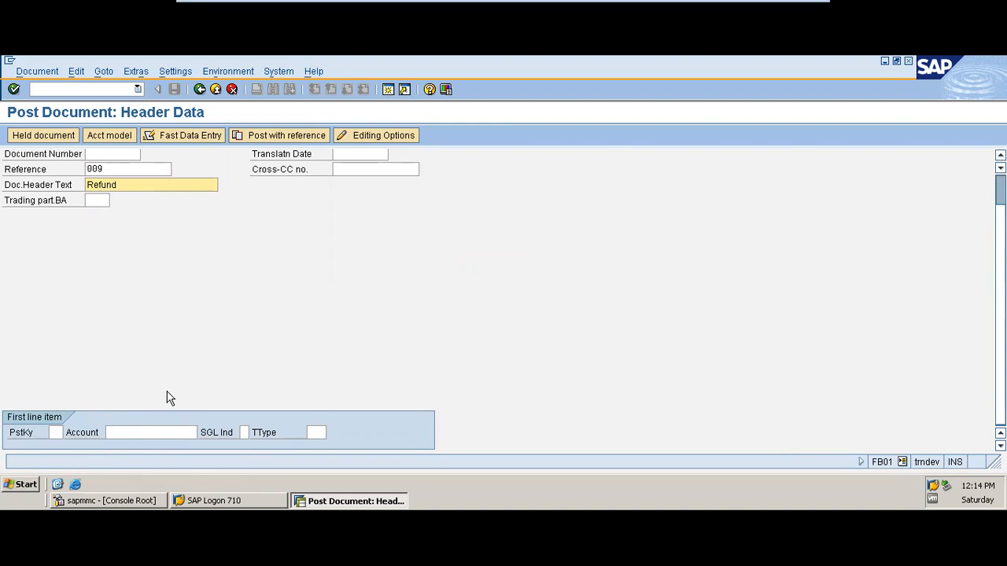
Choose posting key 05, the customer Outgoing payment, for the first line item
left_click(55, 432)
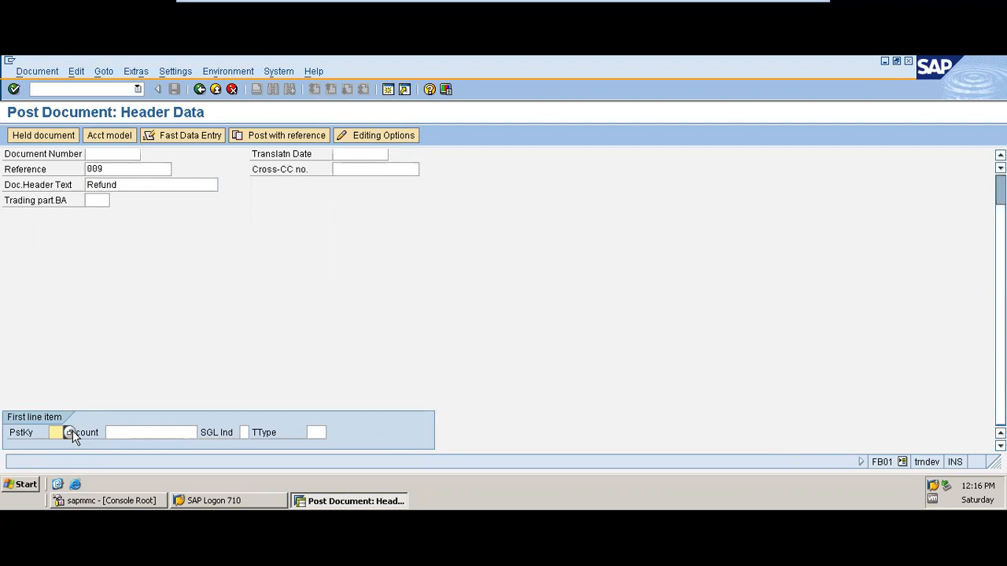
left_click(48, 437)
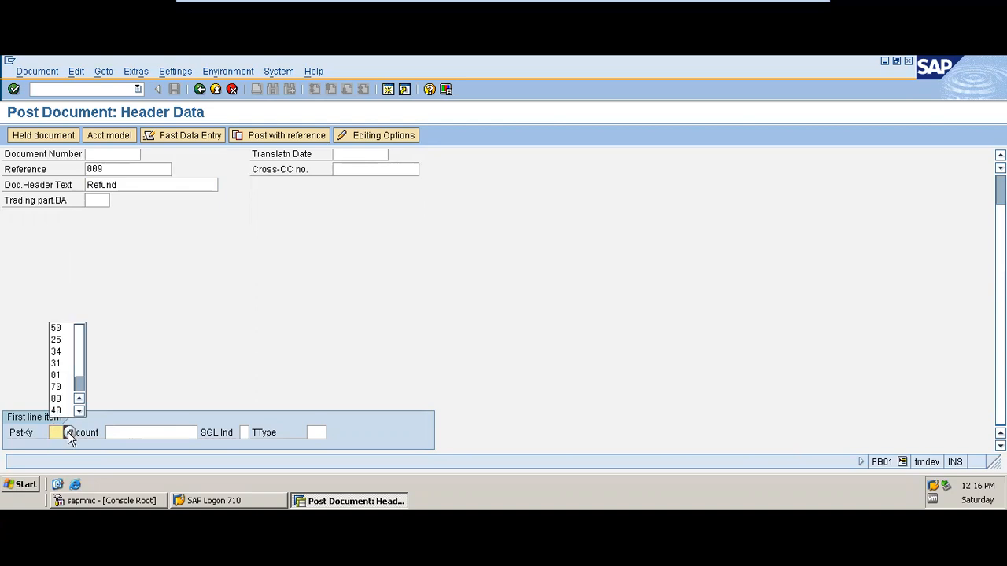
left_click(68, 432)
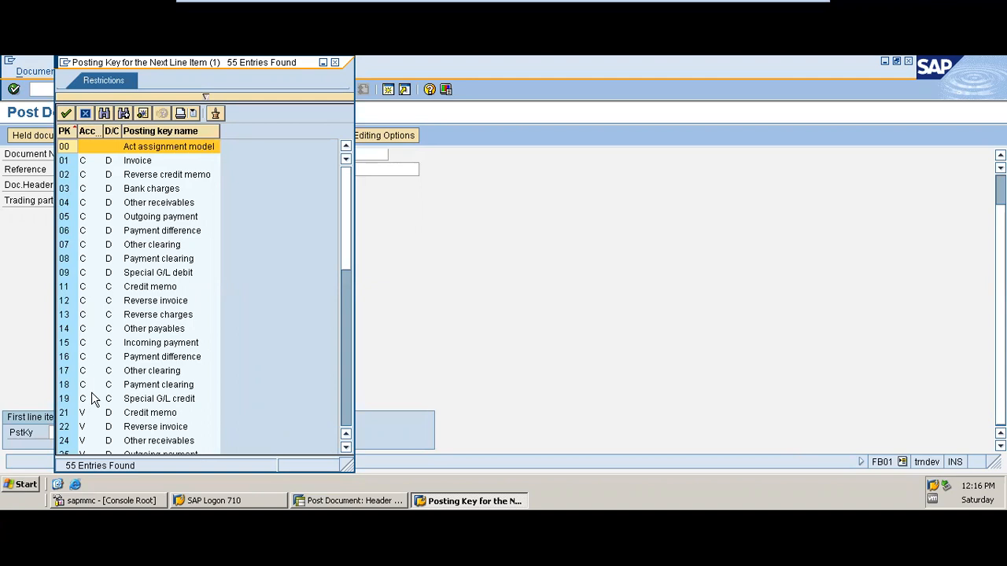
left_click(347, 423)
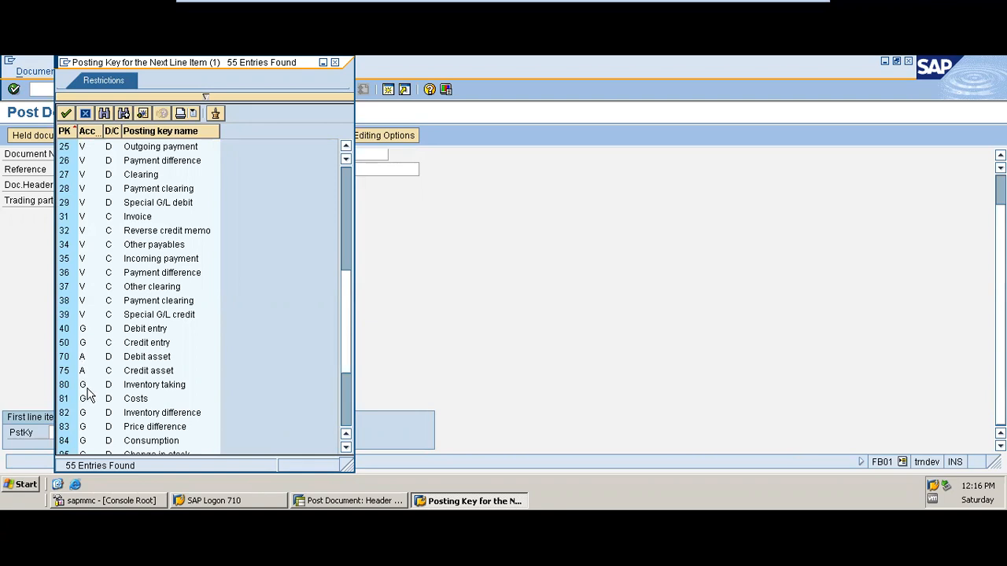
left_click(348, 179)
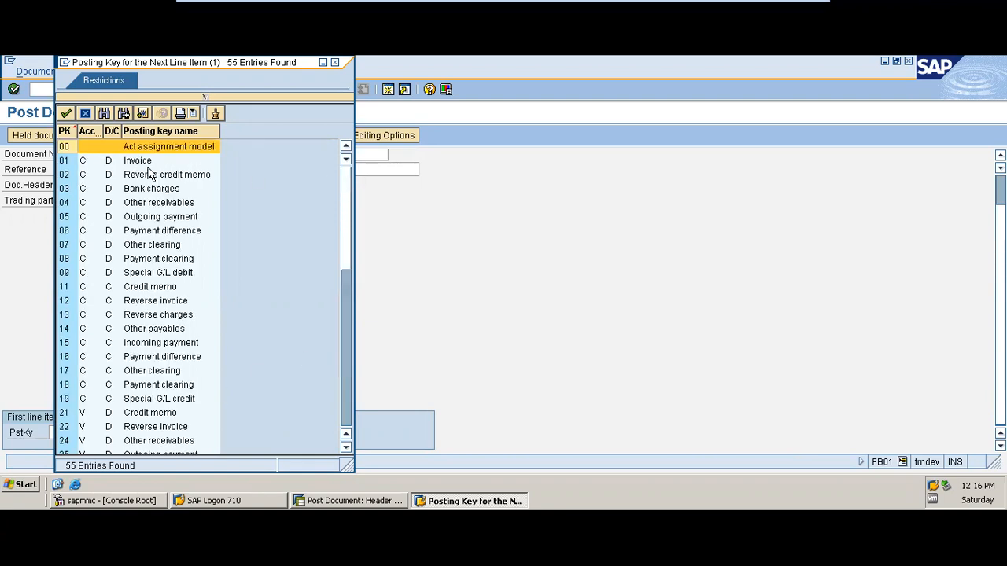
left_click(66, 223)
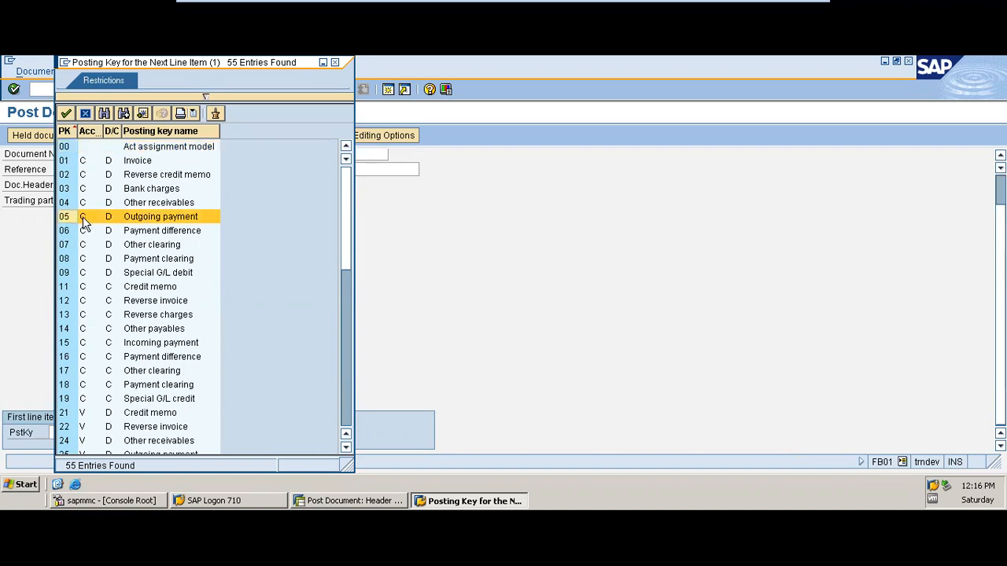
double_click(147, 217)
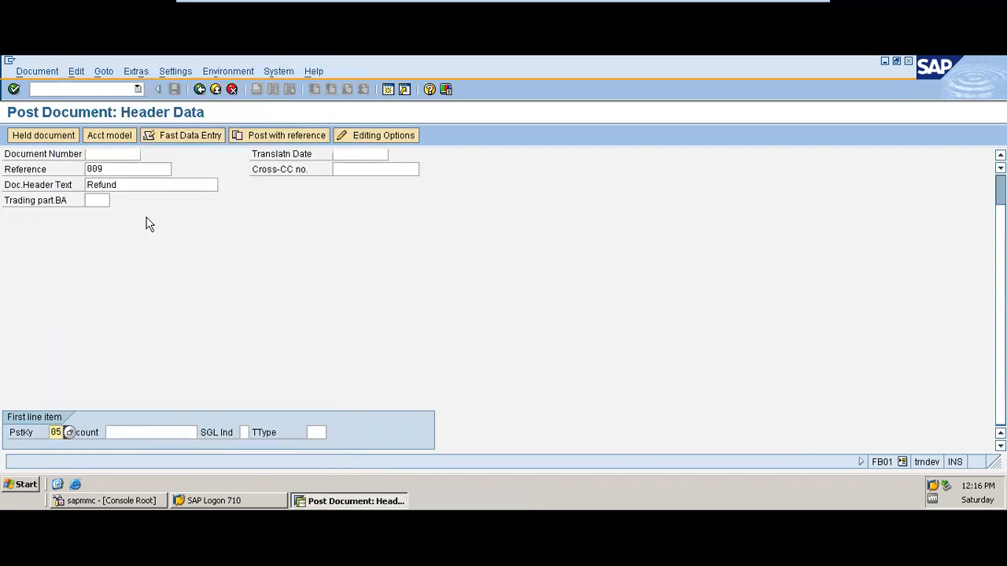
Look up customer Julius Berger Nig under company code SD01 as the first line item's account and try to proceed to the item
left_click(129, 432)
left_click(128, 432)
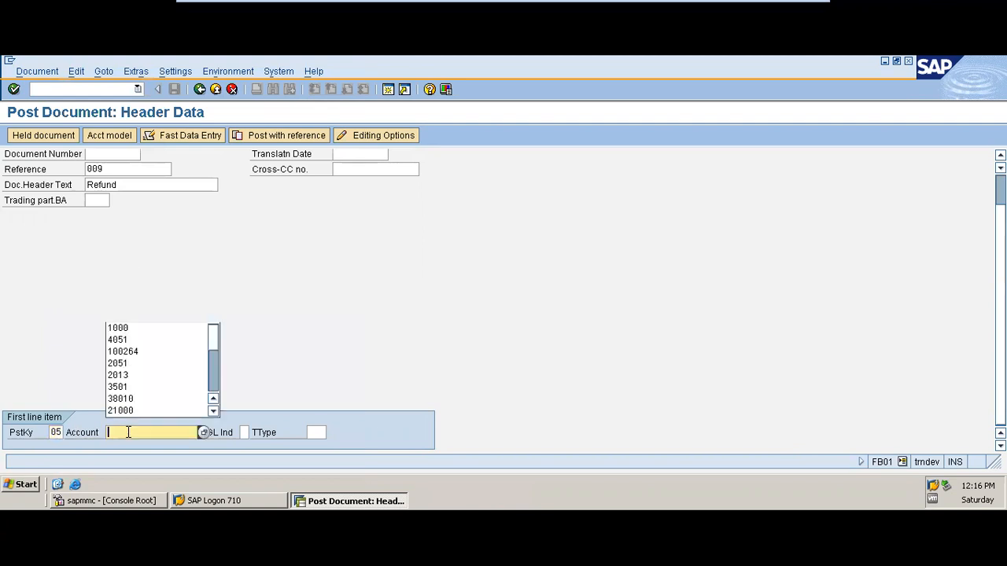
left_click(206, 432)
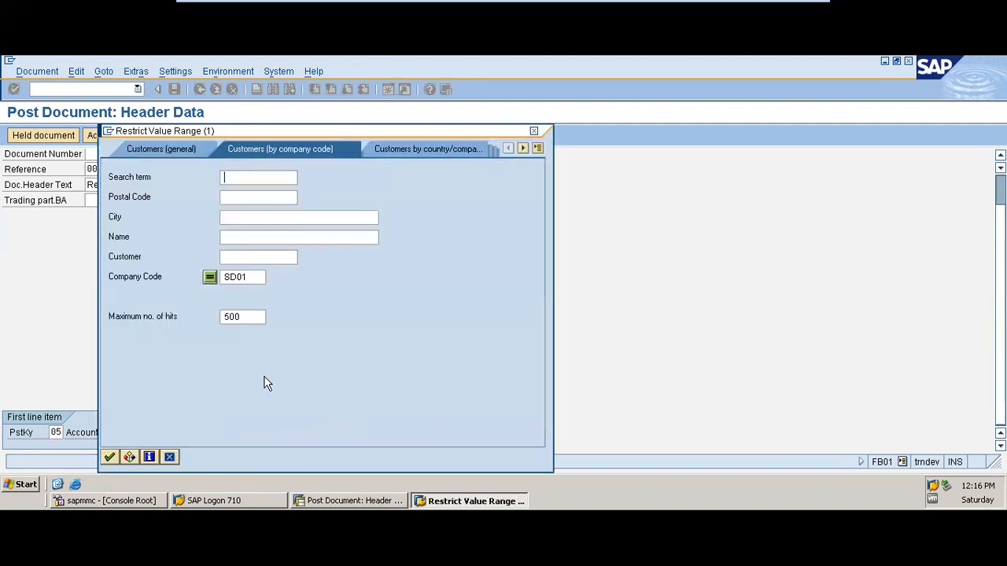
left_click(110, 457)
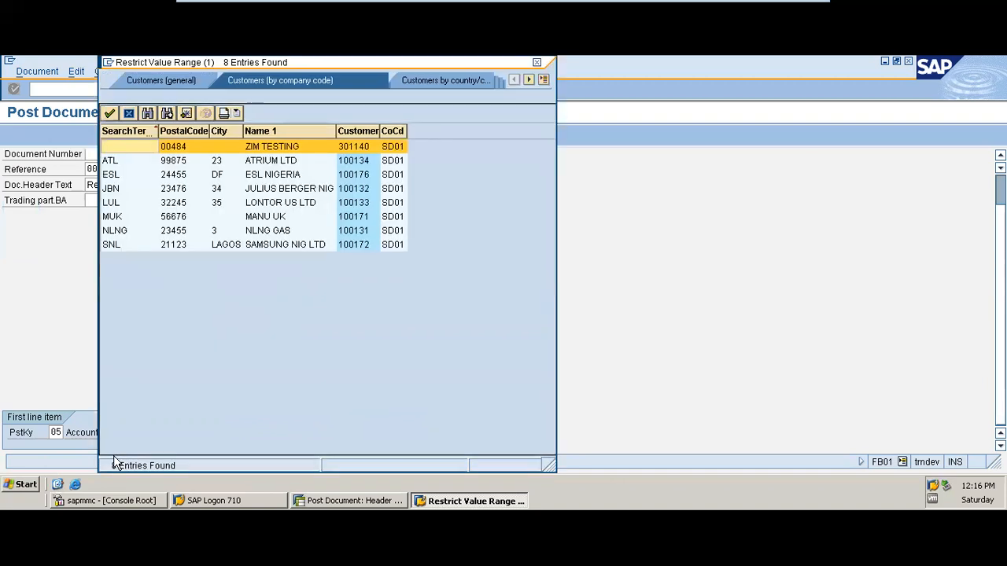
double_click(285, 194)
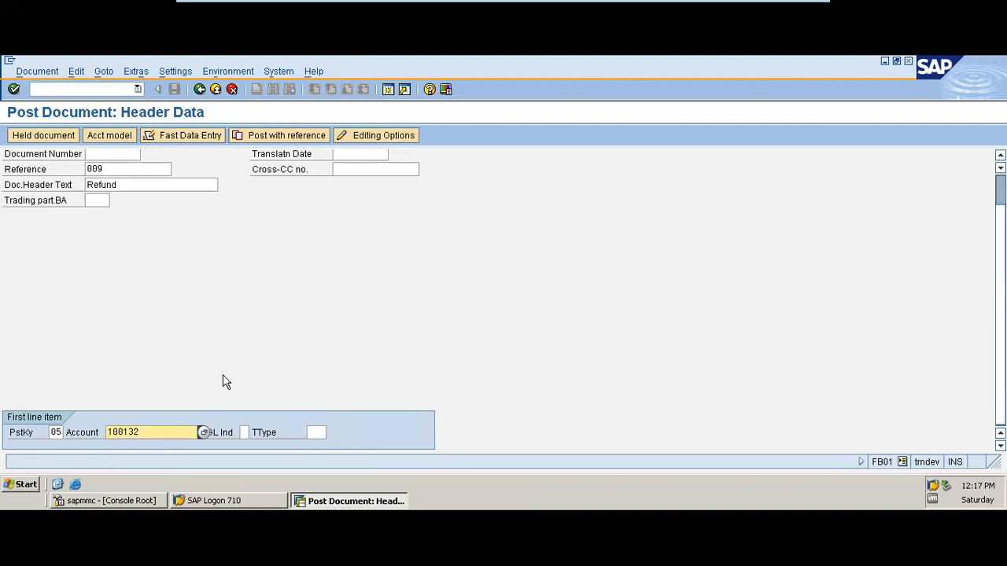
key("Return")
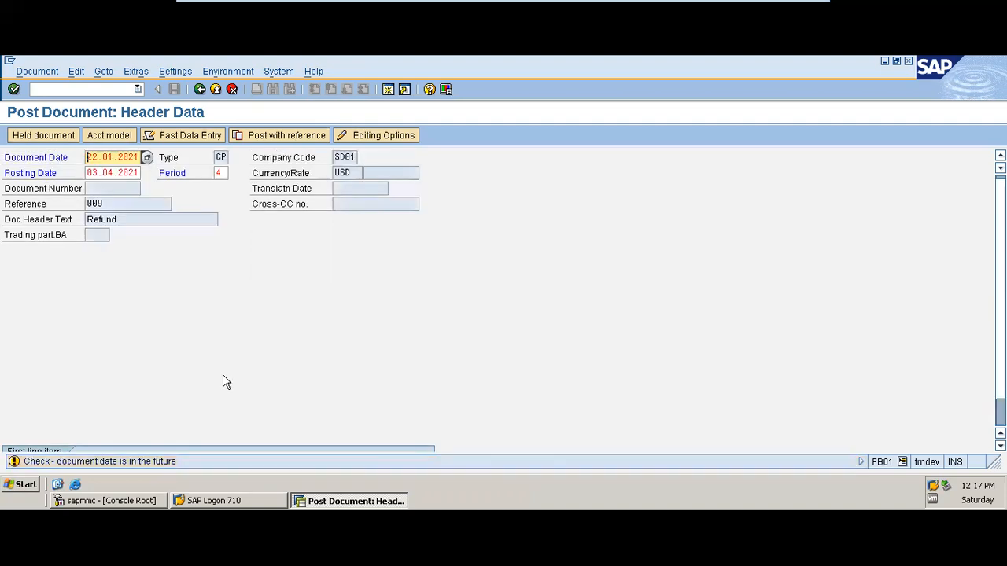
key("Return")
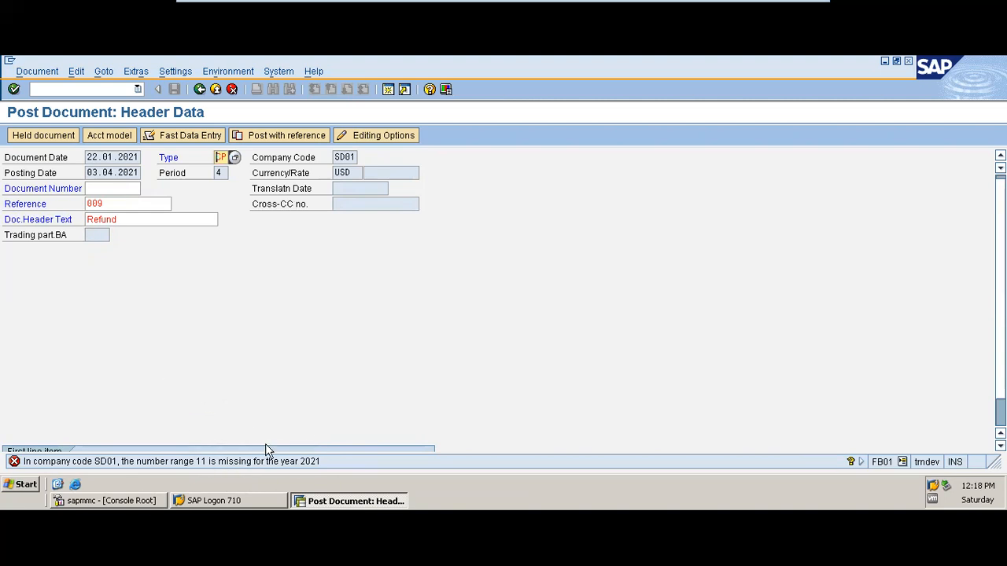
Open transaction OBA7 for the document type settings in a new session
left_click(388, 89)
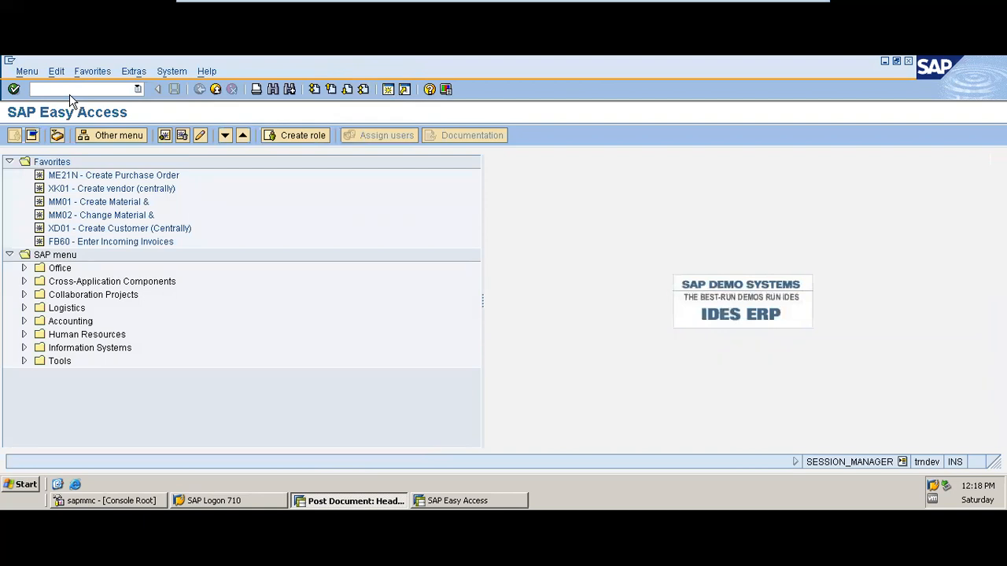
type("oba7")
key("Return")
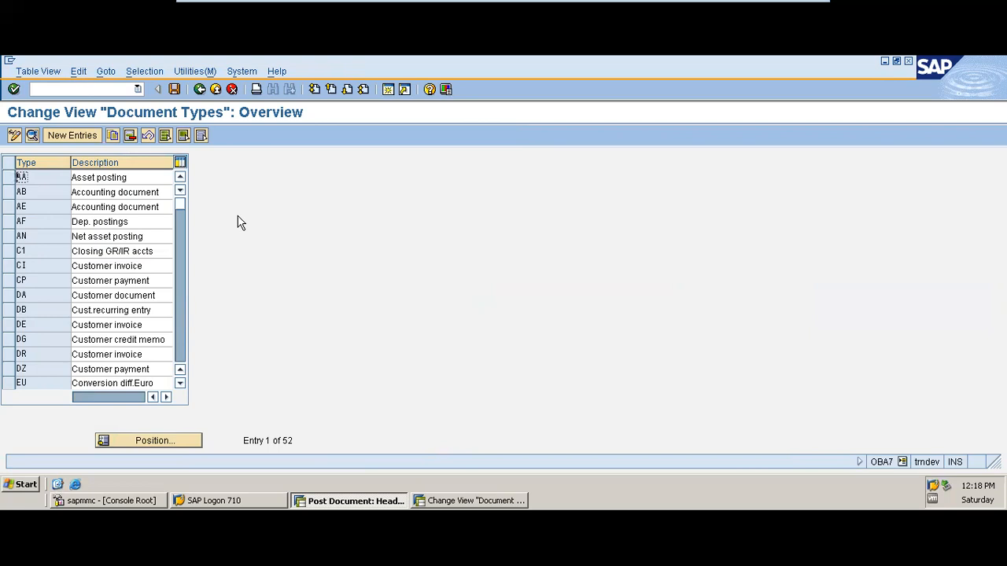
Check the number range assigned to document type CP in its details and return to the FB01 posting session
left_click(36, 281)
left_click(453, 500)
left_click(401, 501)
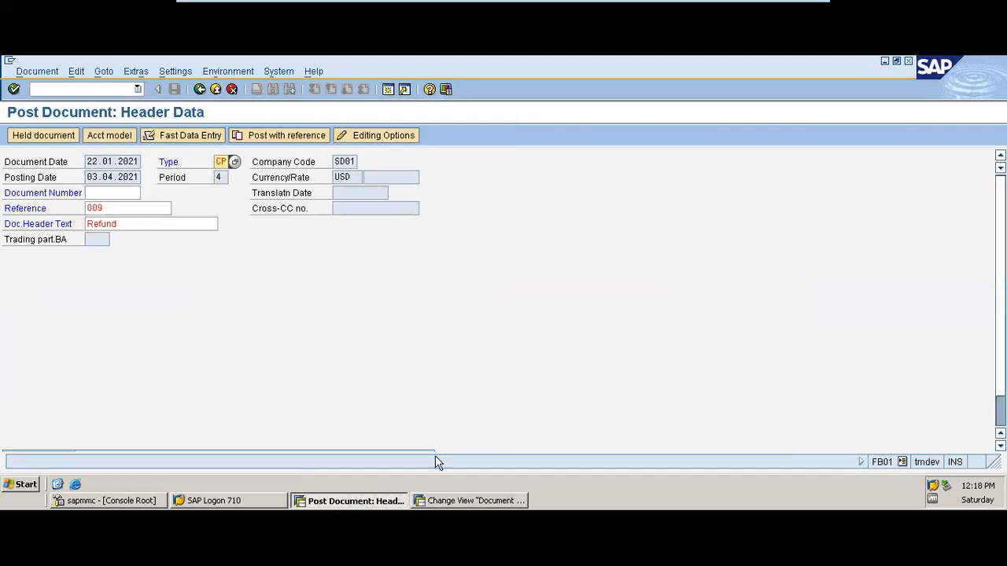
left_click(460, 501)
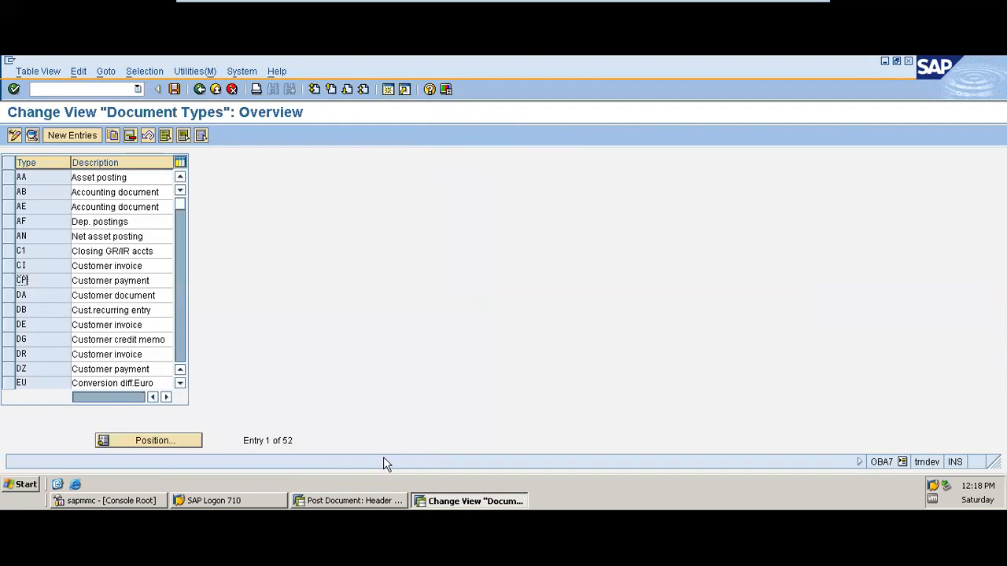
double_click(45, 278)
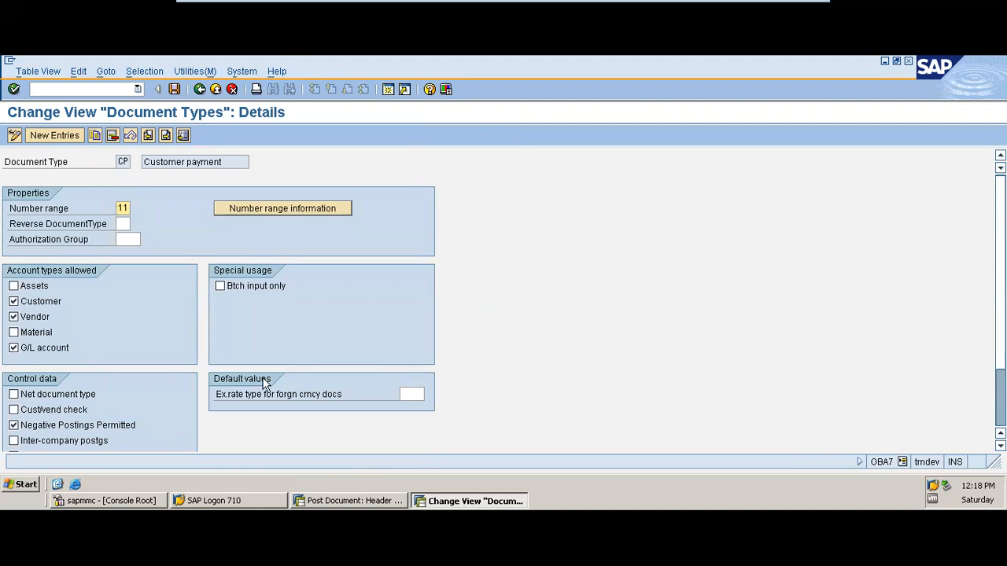
left_click(374, 501)
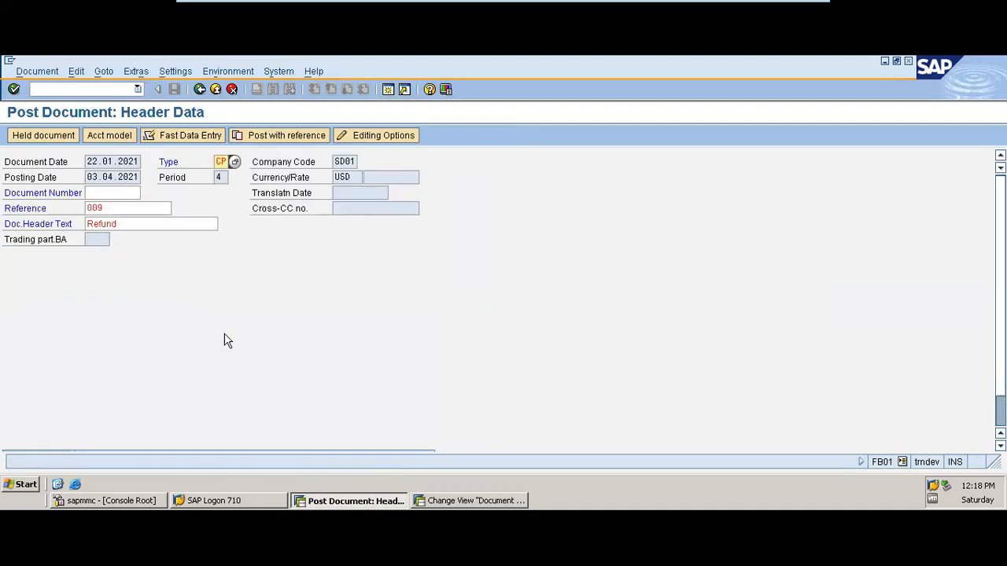
Retry the posting, return to document type CP's details and choose company code SD01 in its number range information
key("Return")
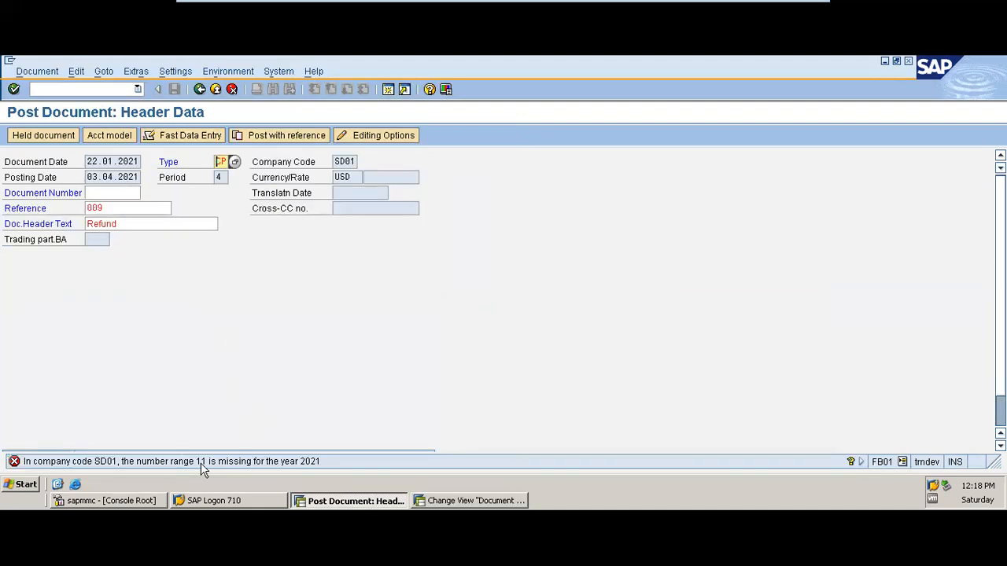
left_click(454, 502)
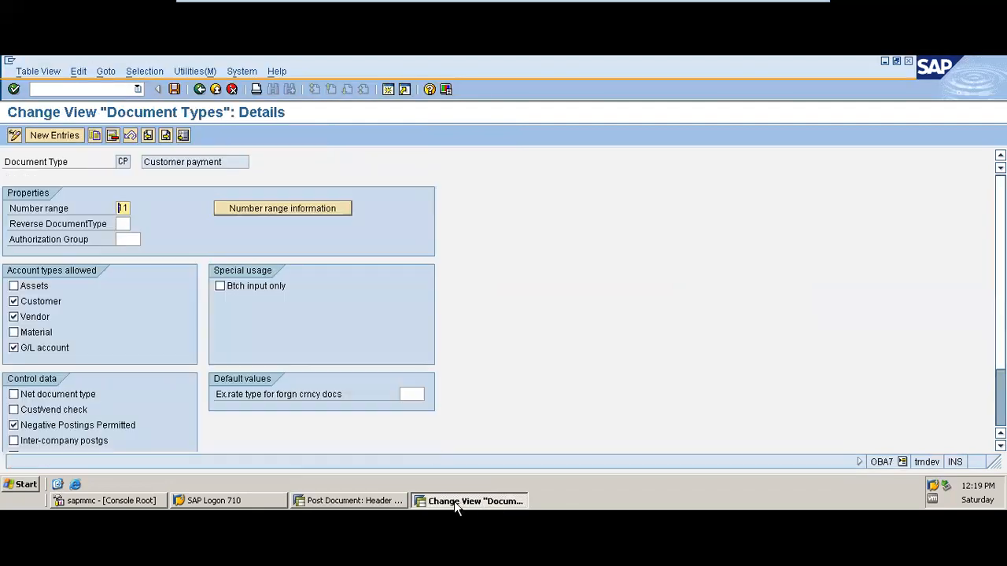
left_click(248, 208)
type("sd0")
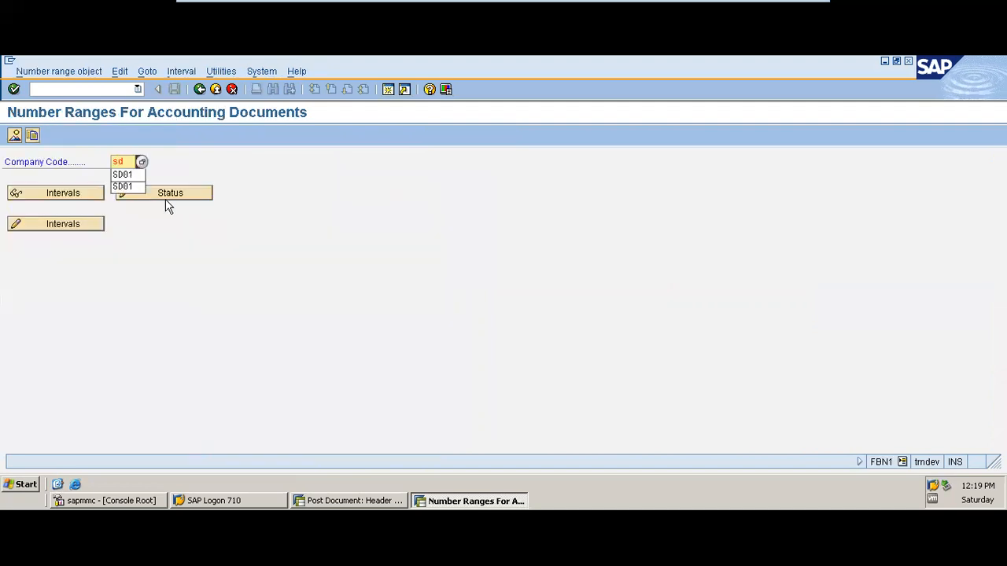
left_click(130, 175)
Look for number range 11 among the displayed accounting document intervals of company code SD01 and return to the selection
left_click(71, 197)
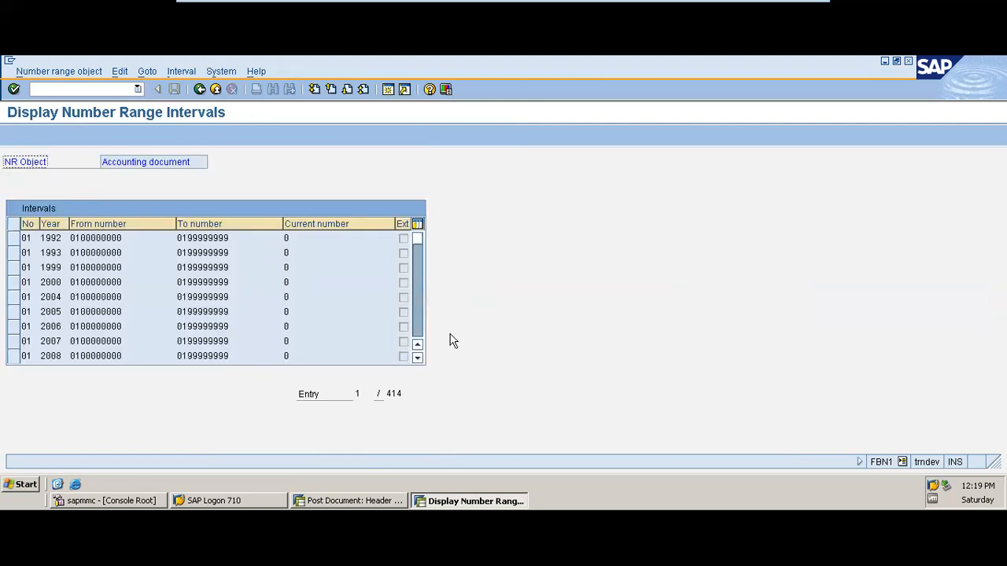
scroll(417, 331, "down", 3)
scroll(417, 332, "down", 12)
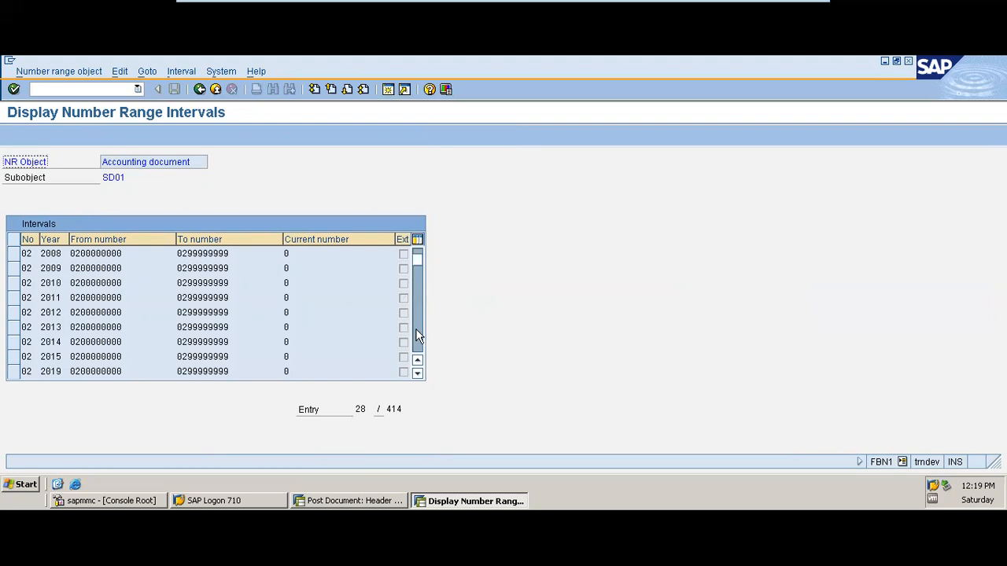
scroll(417, 331, "down", 6)
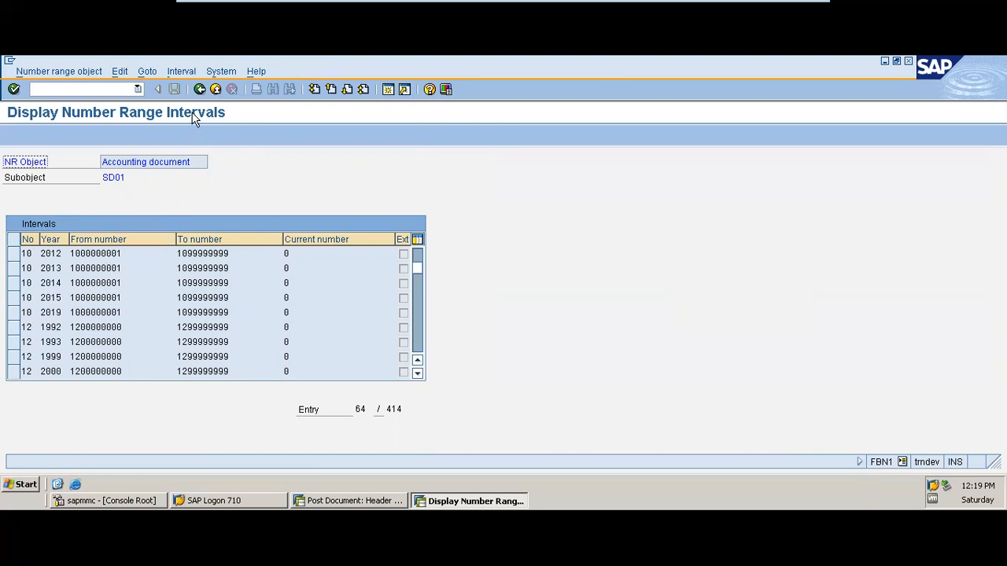
left_click(200, 89)
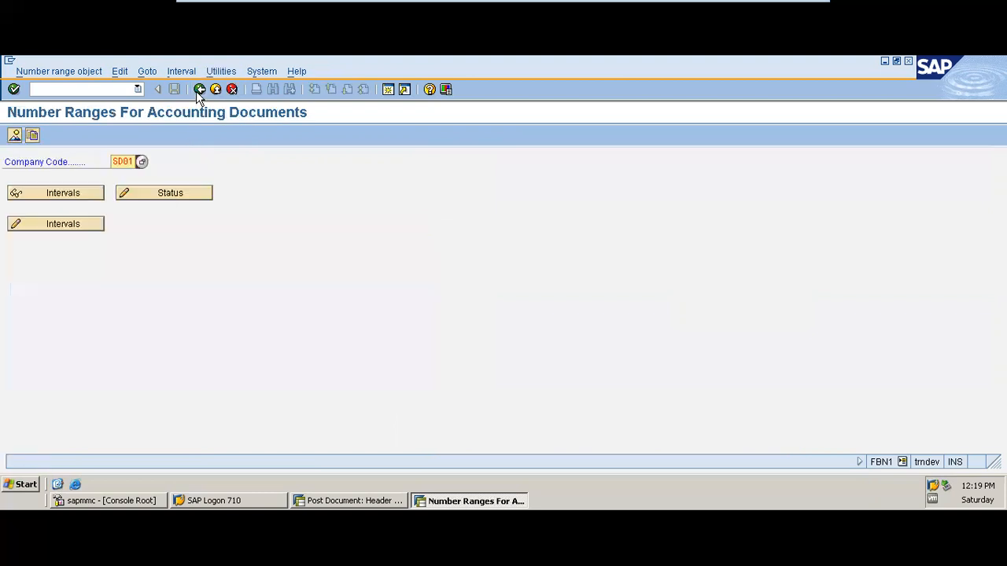
Start inserting a new interval in SD01's number range maintenance and look through the existing number ranges
left_click(67, 226)
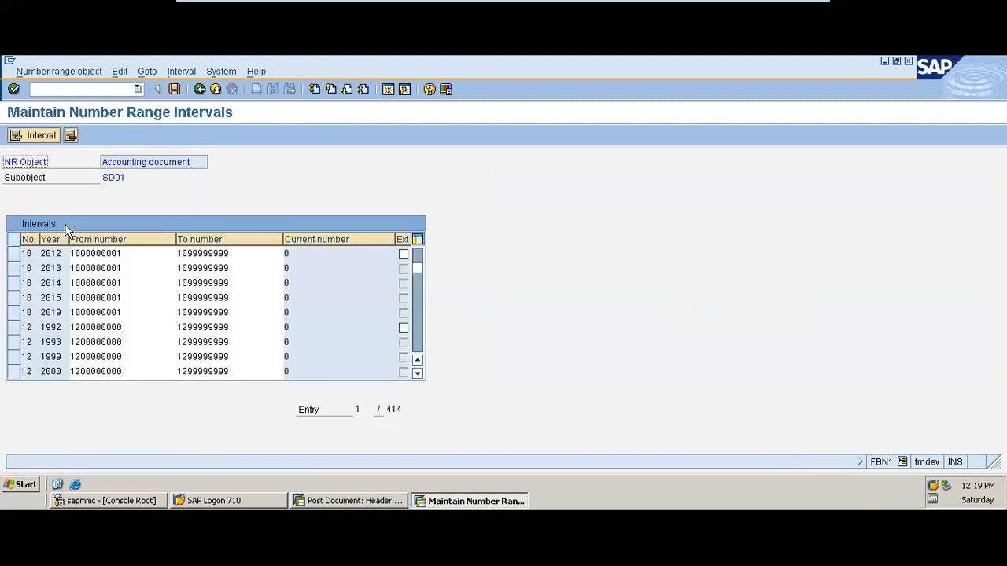
left_click(52, 137)
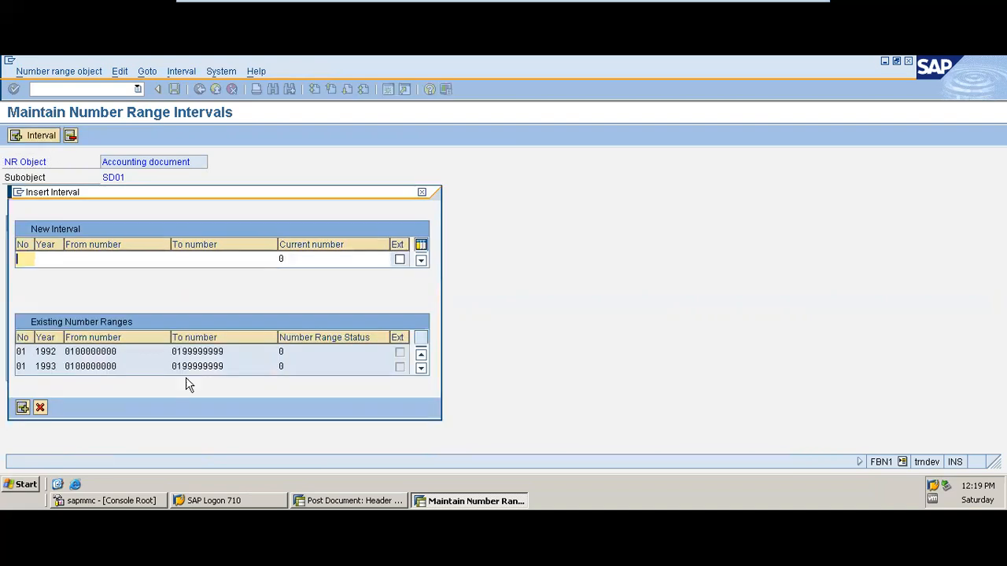
left_click(421, 370)
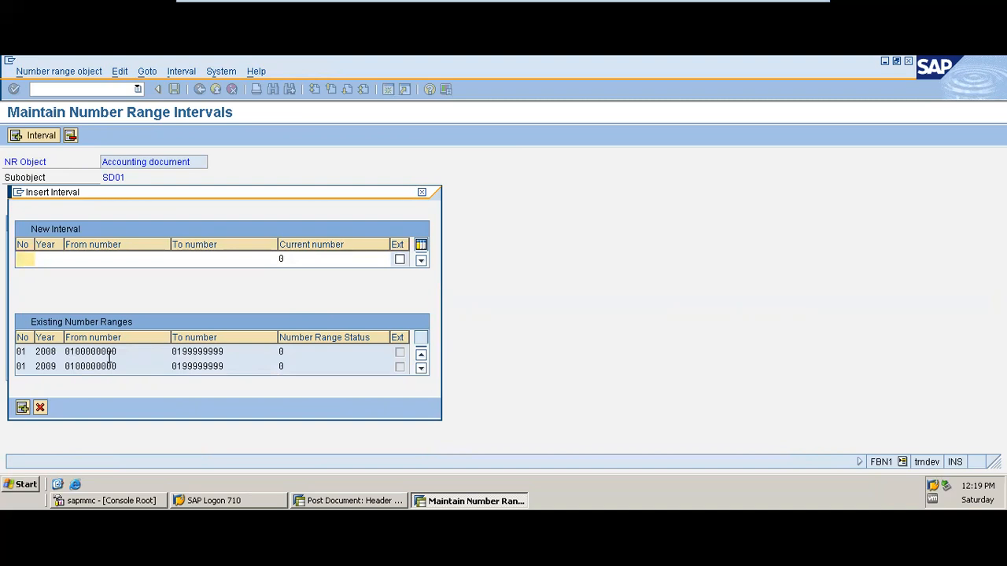
left_click(421, 369)
left_click(420, 368)
left_click(421, 368)
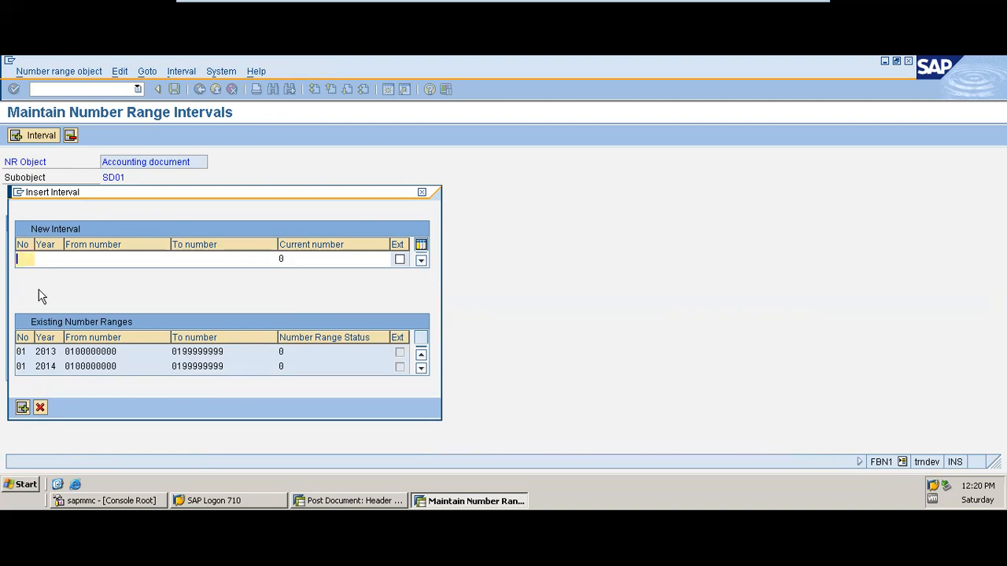
type("11")
key("Tab")
type("2021")
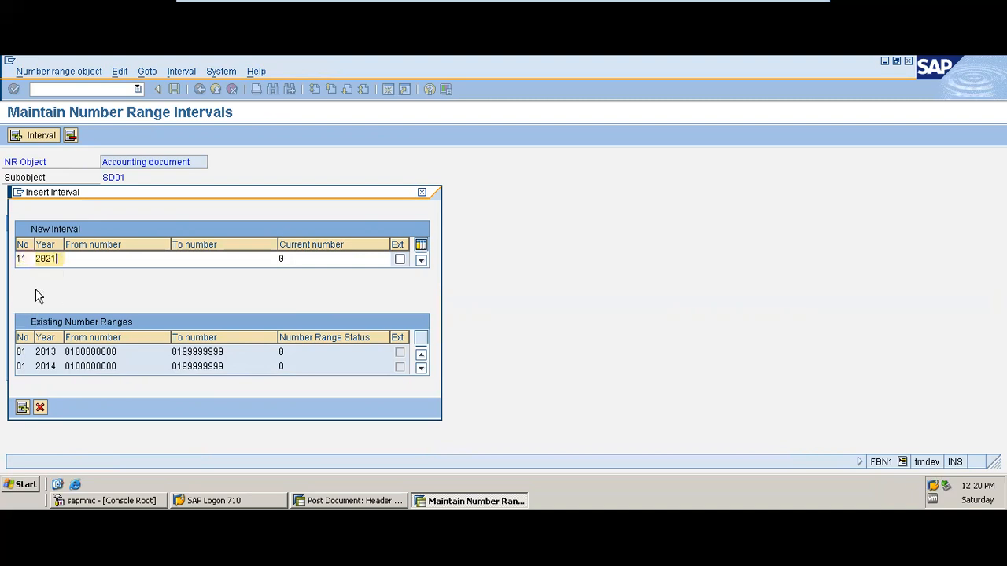
left_click(78, 260)
type("0")
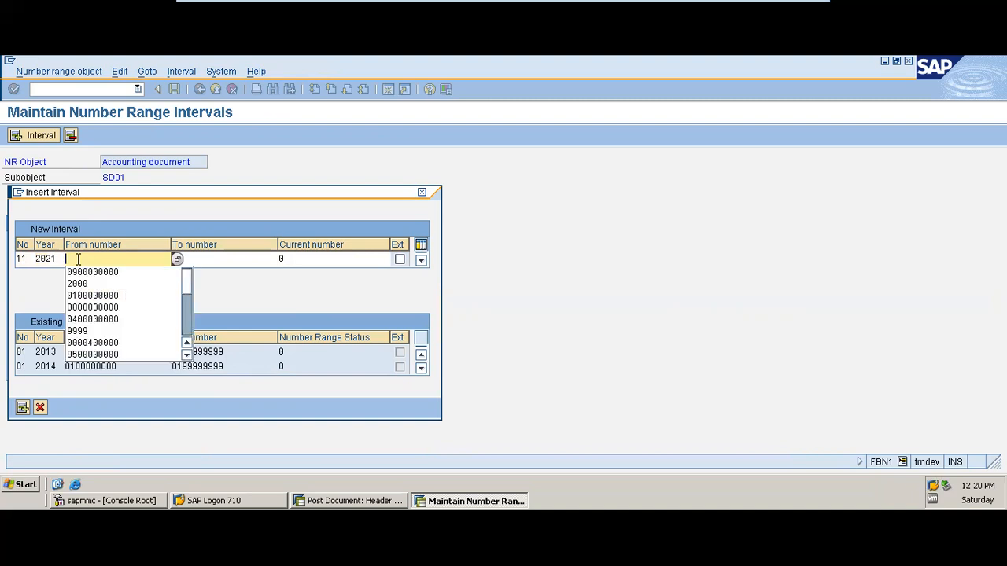
left_click(88, 271)
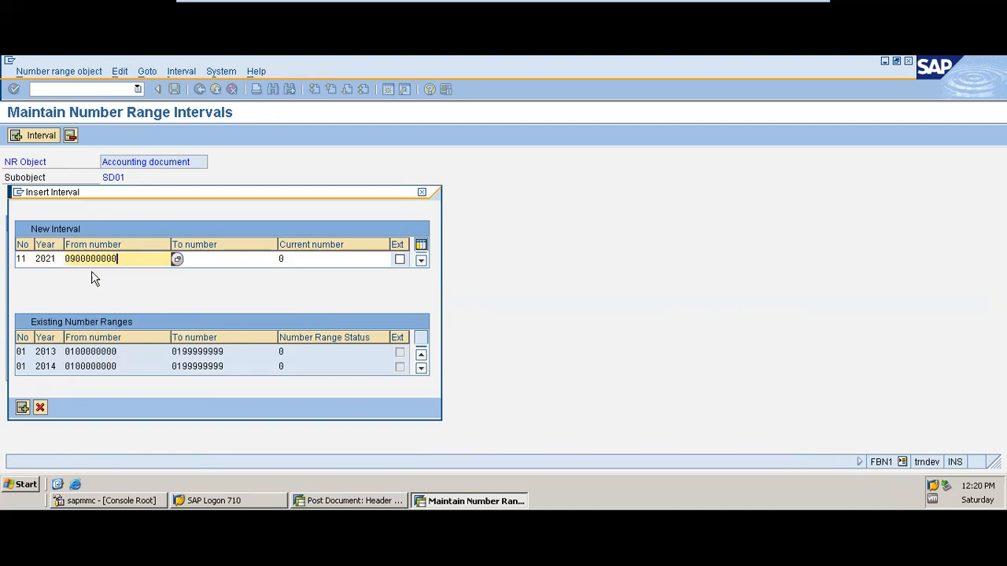
left_click(205, 262)
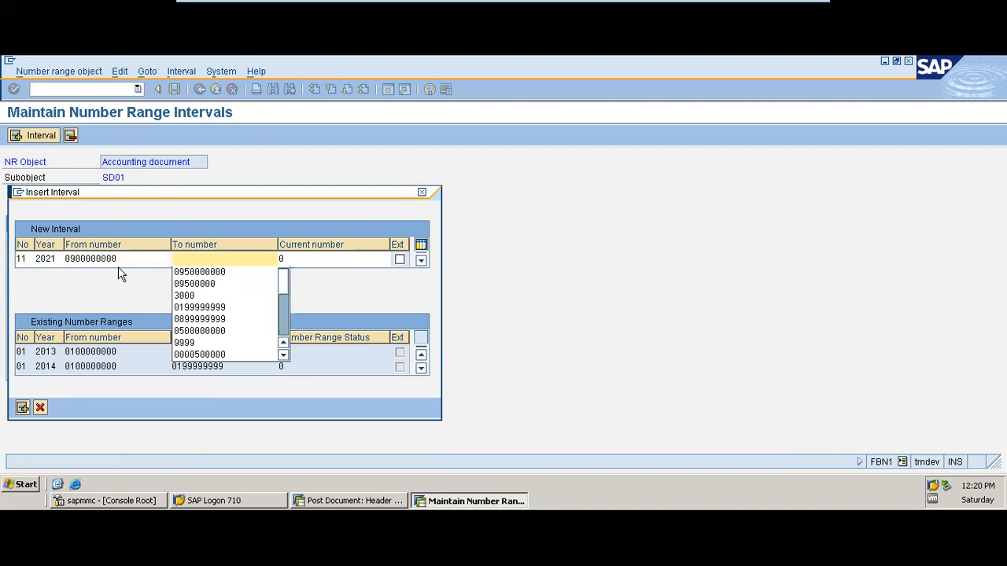
left_click(181, 272)
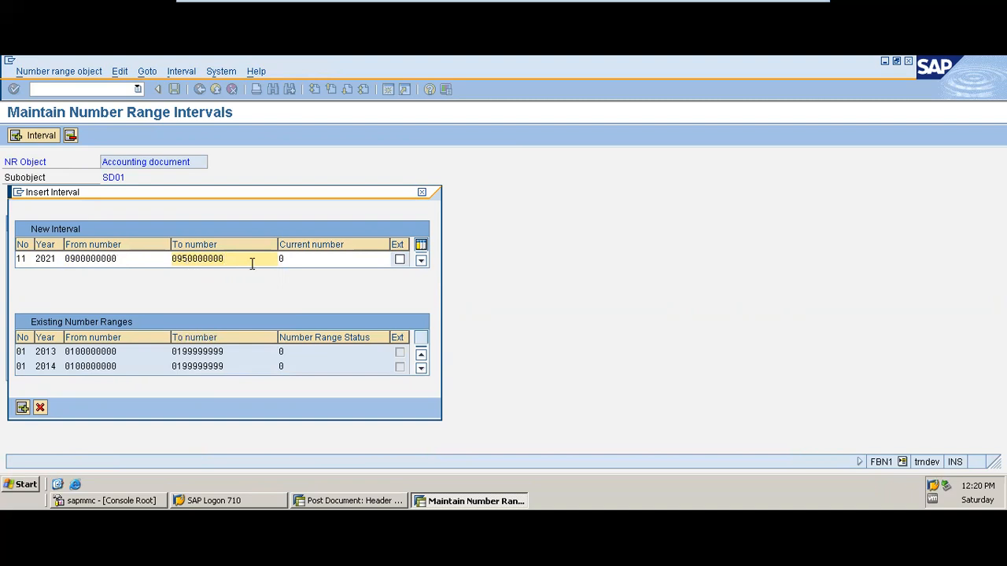
key("Return")
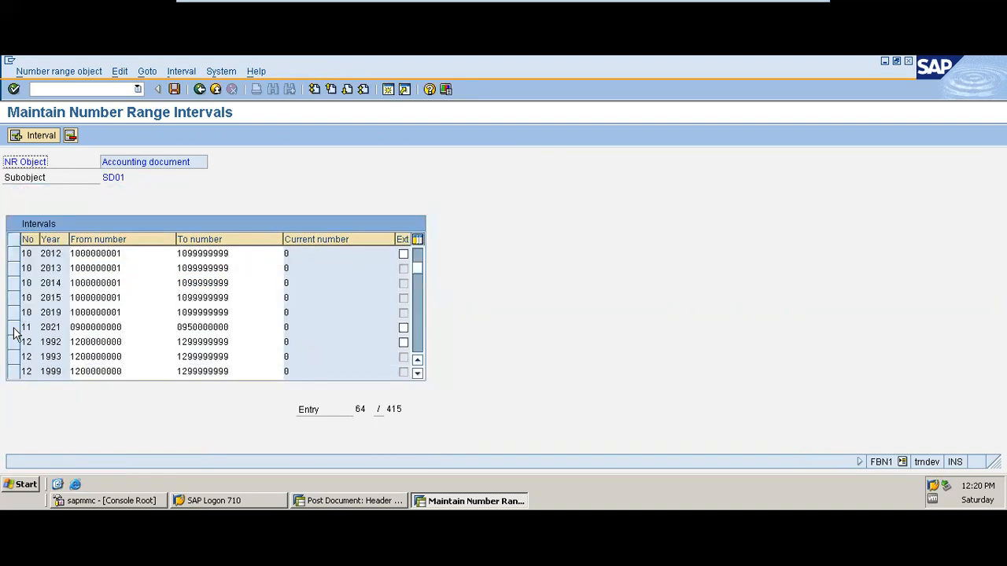
Select the new interval 11 for 2021 and save the number range changes, accepting the transport notice
left_click(14, 328)
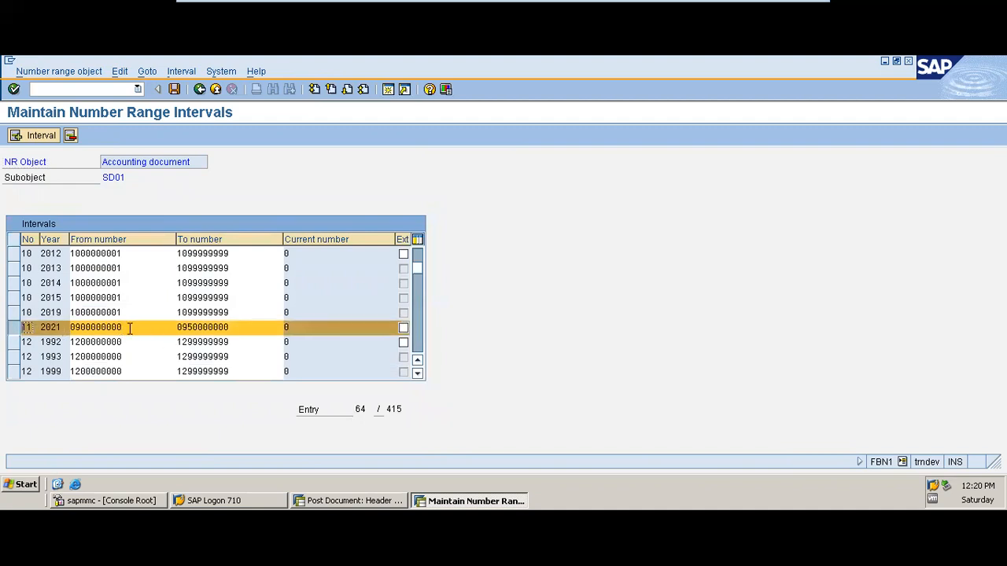
left_click(174, 88)
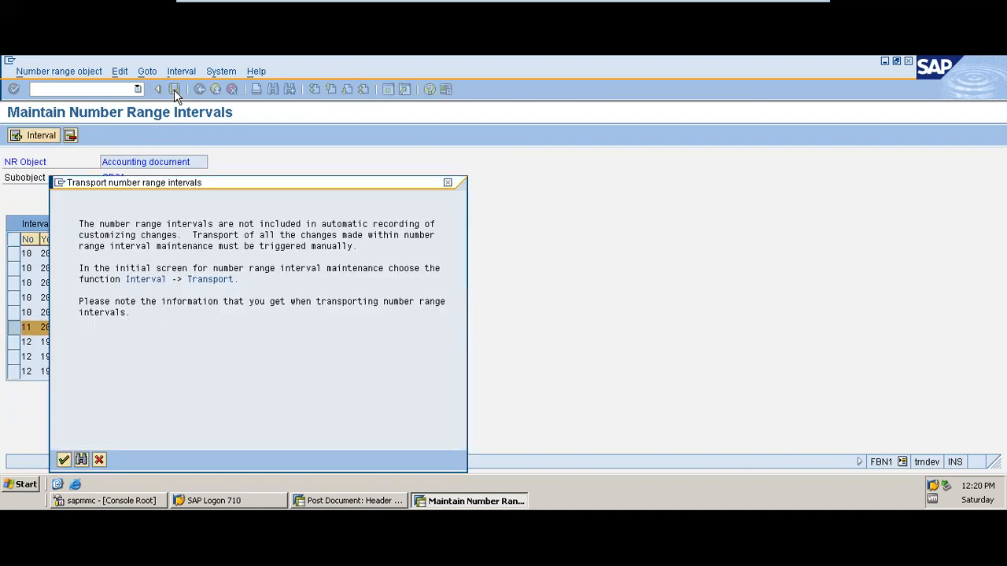
left_click(64, 460)
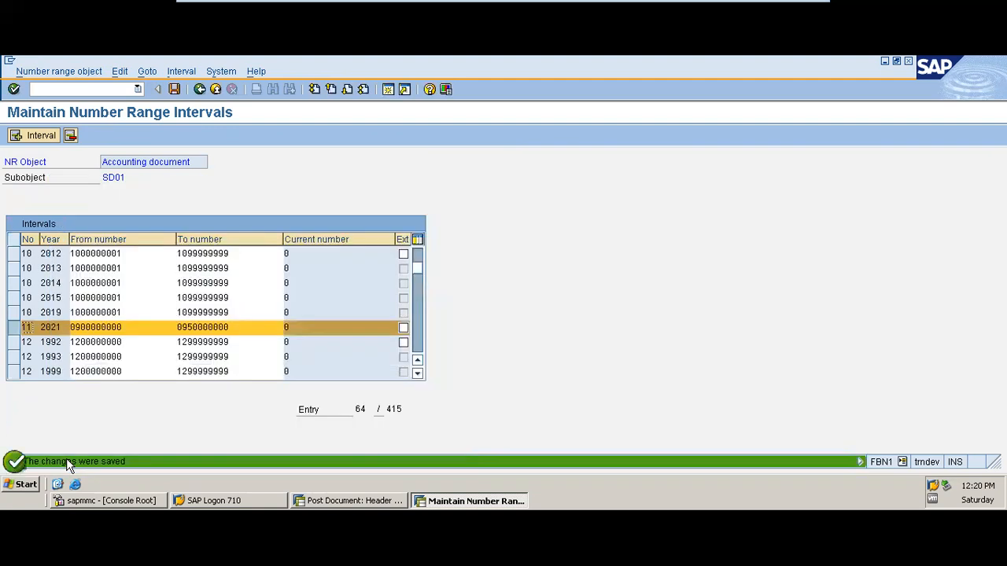
Leave the number range and document type settings, return to the FB01 session and proceed to the customer line item
left_click(199, 89)
left_click(200, 90)
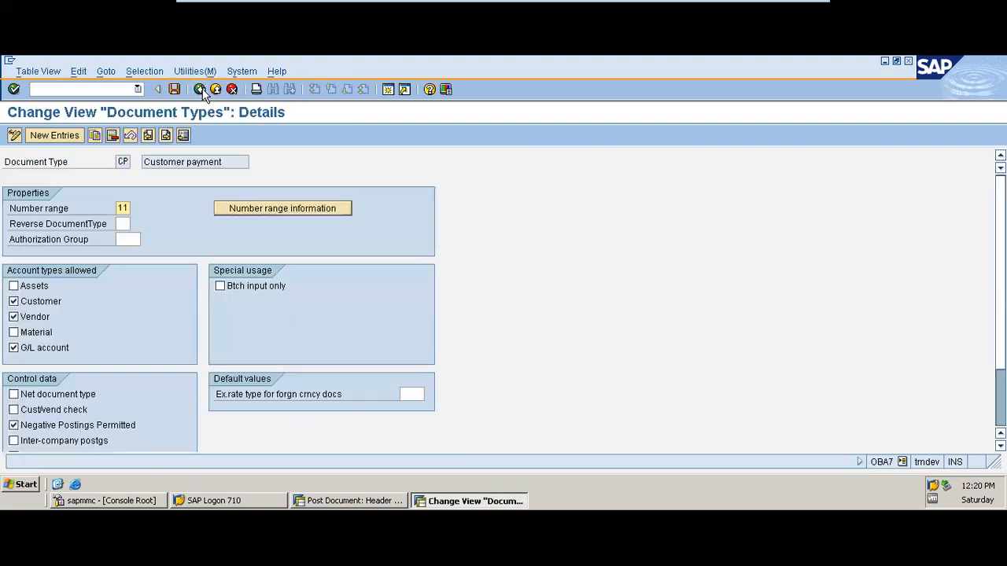
left_click(200, 90)
left_click(200, 89)
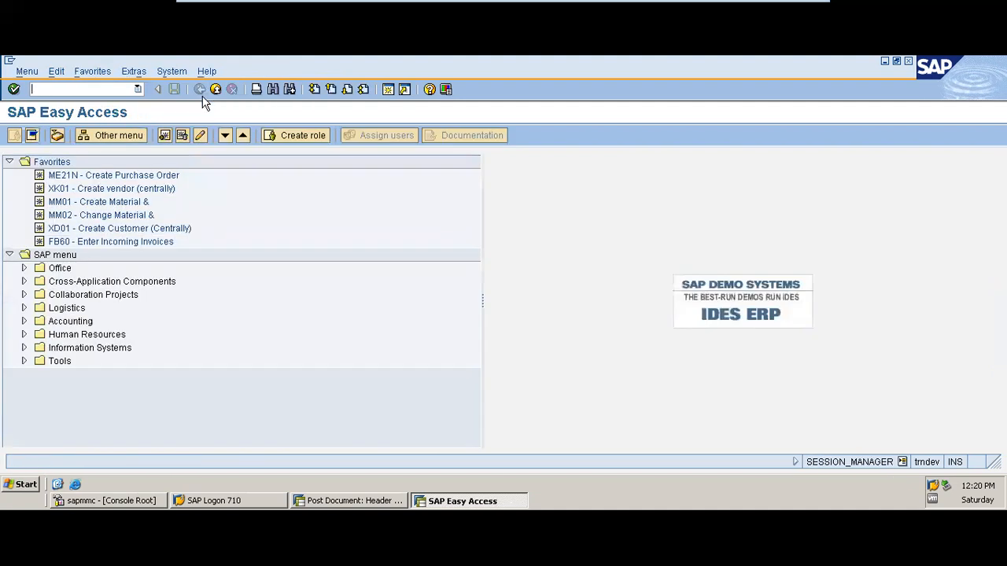
left_click(358, 501)
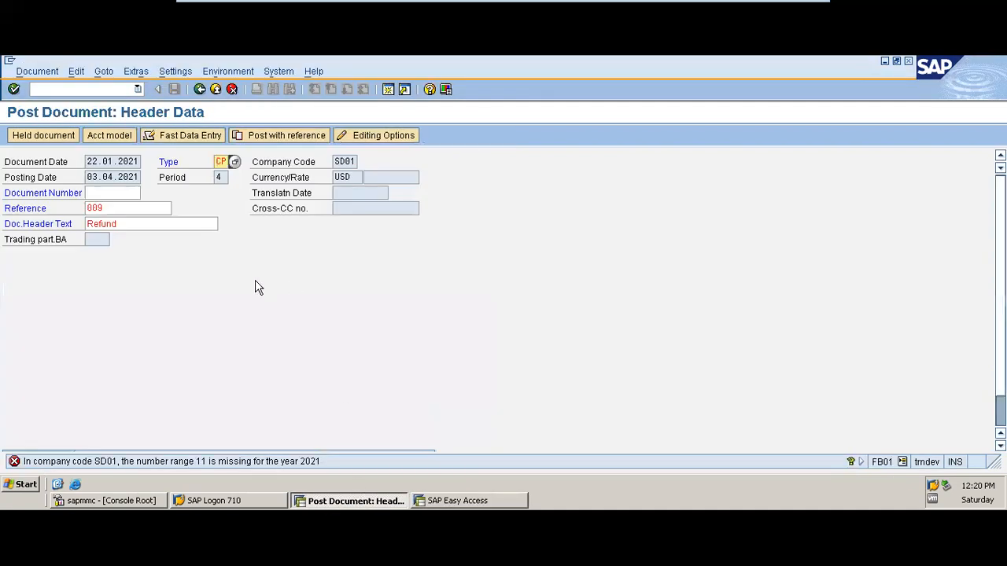
left_click(155, 223)
key("Return")
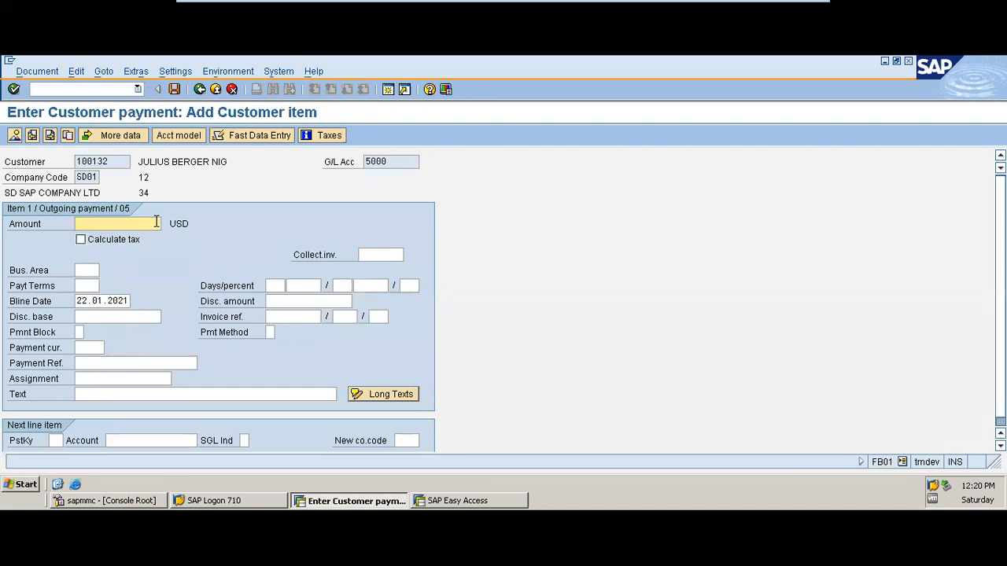
Enter an amount of 120000 USD and business area 0001 for the customer line item
left_click(157, 223)
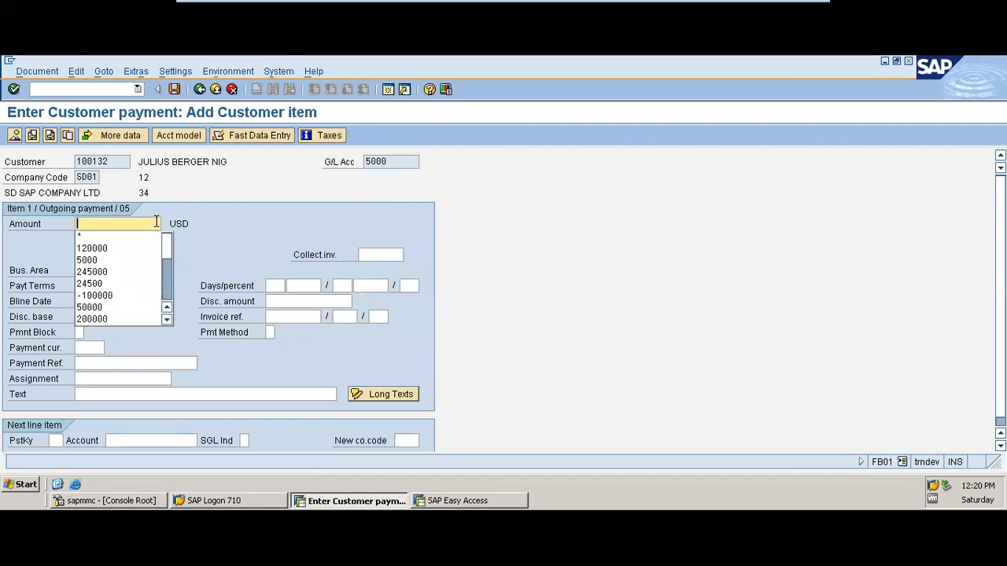
left_click(104, 247)
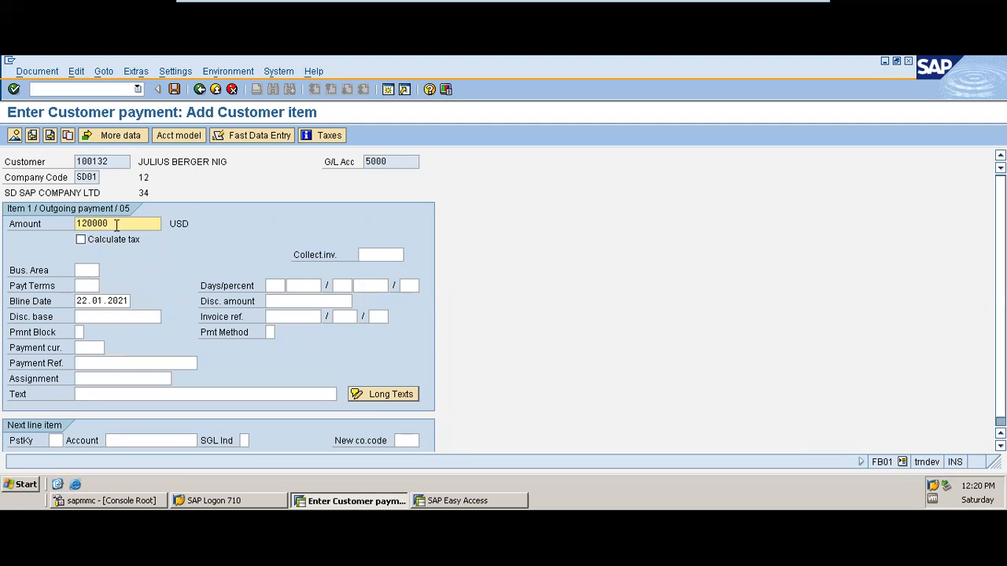
key("BackSpace")
key("BackSpace")
key("BackSpace")
key("BackSpace")
key("BackSpace")
key("BackSpace")
type("120000")
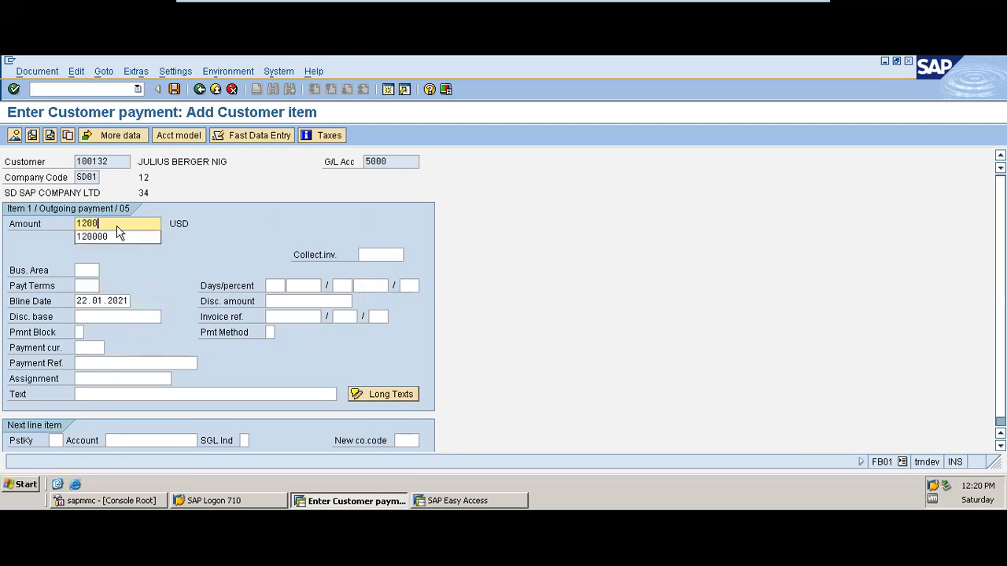
left_click(89, 270)
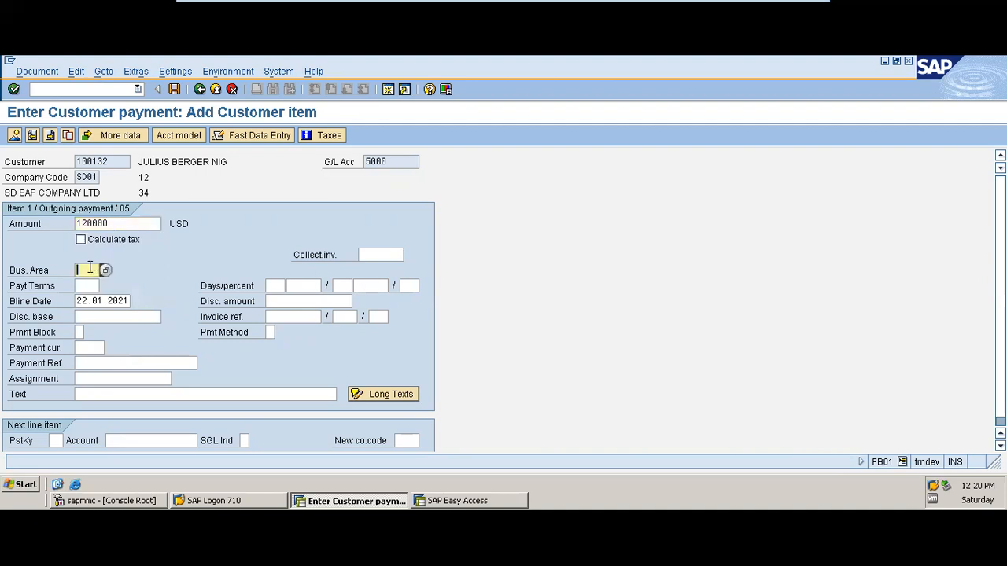
left_click(90, 281)
Set the customer item's text to "We made a payment of $120,000.00 by transfer", leaving the payment block, currency and reference empty
left_click(77, 334)
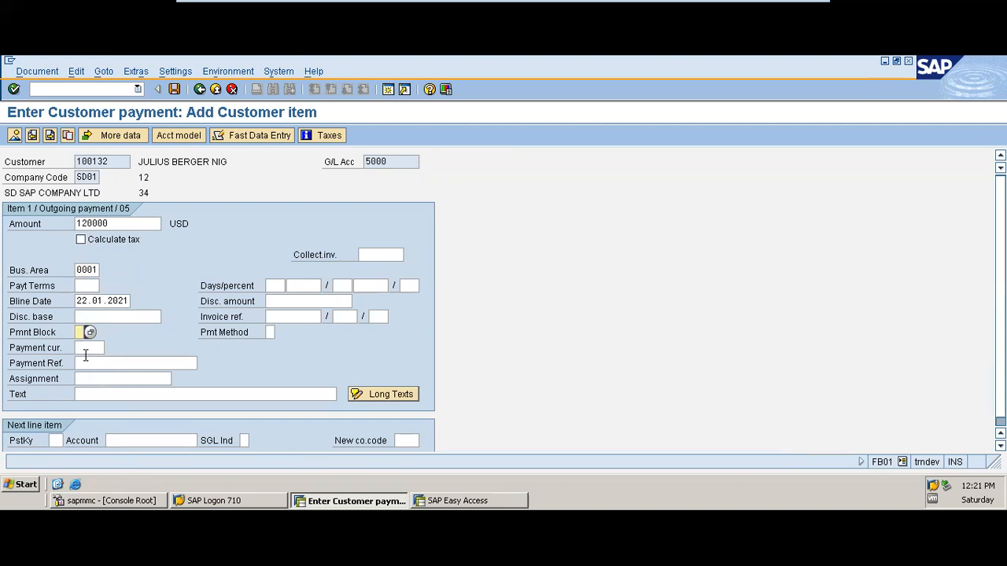
left_click(84, 351)
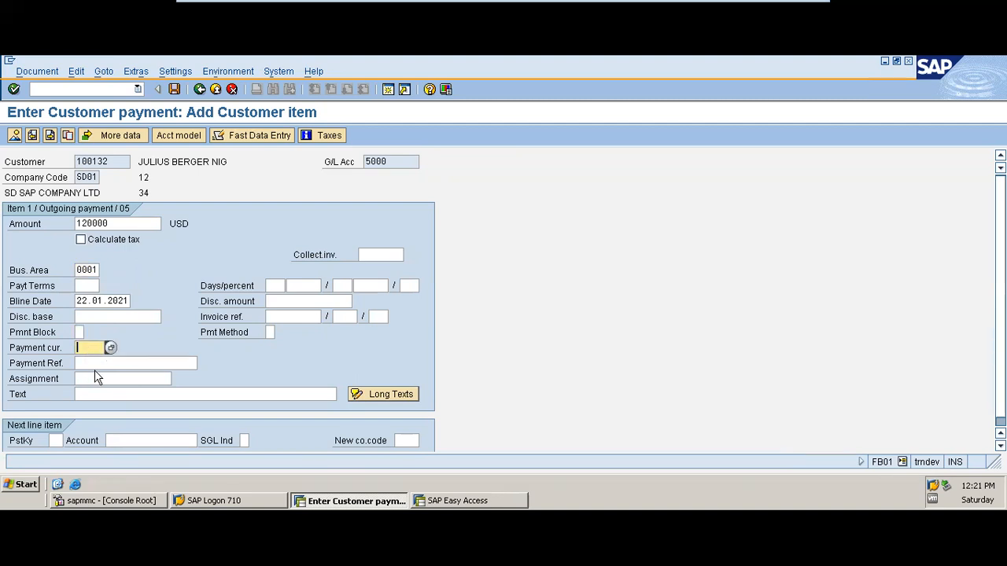
left_click(96, 363)
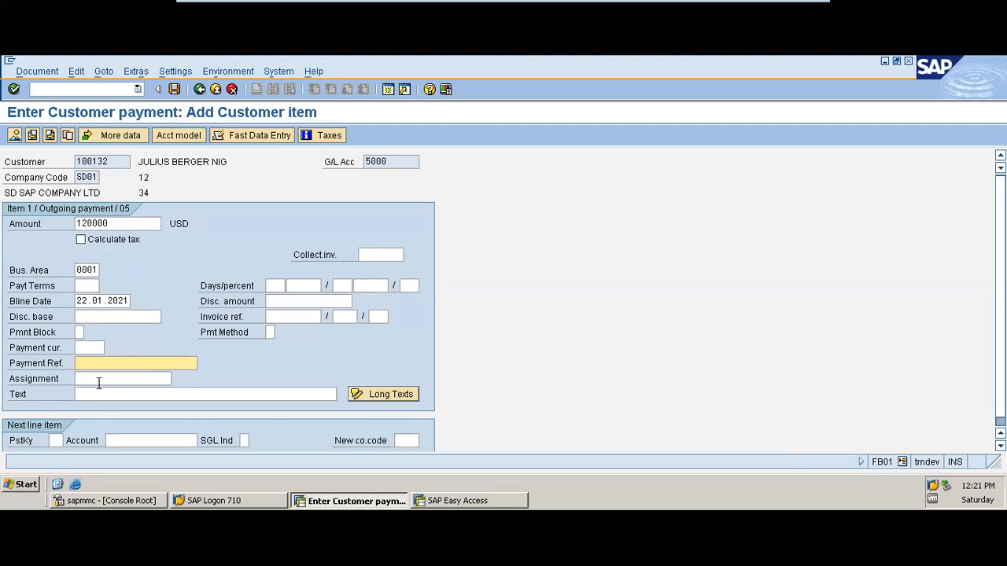
left_click(99, 394)
left_click(99, 394)
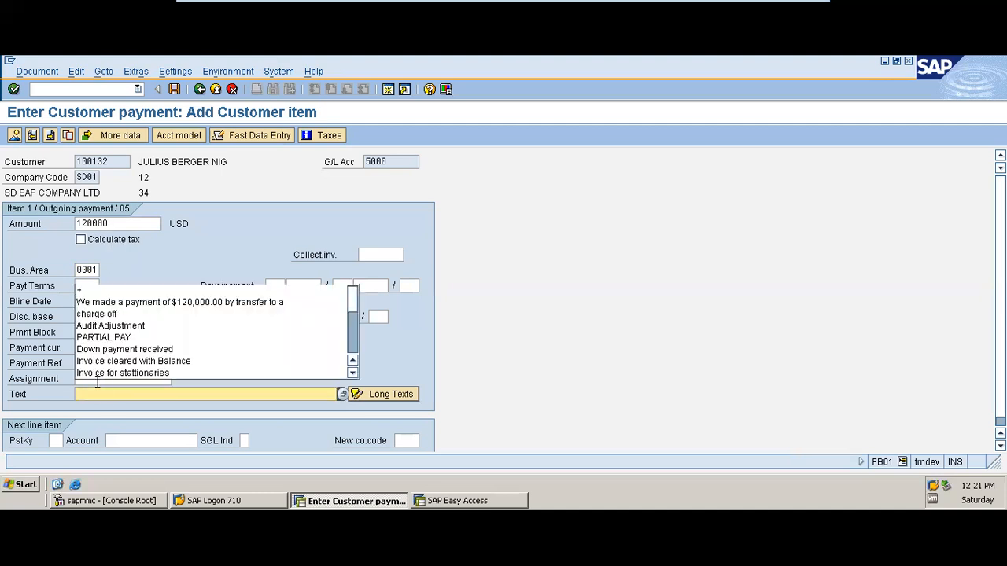
left_click(157, 267)
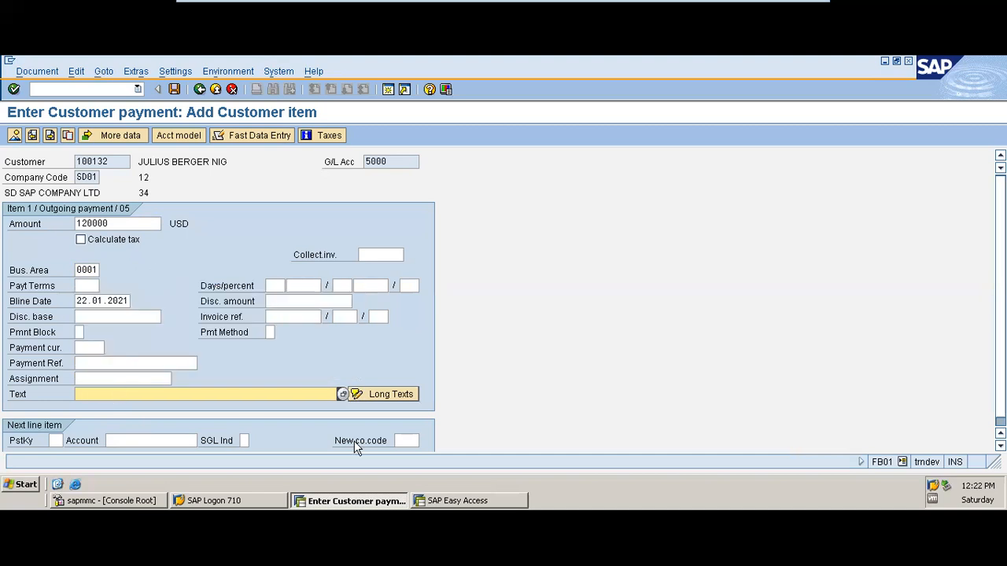
key("BackSpace")
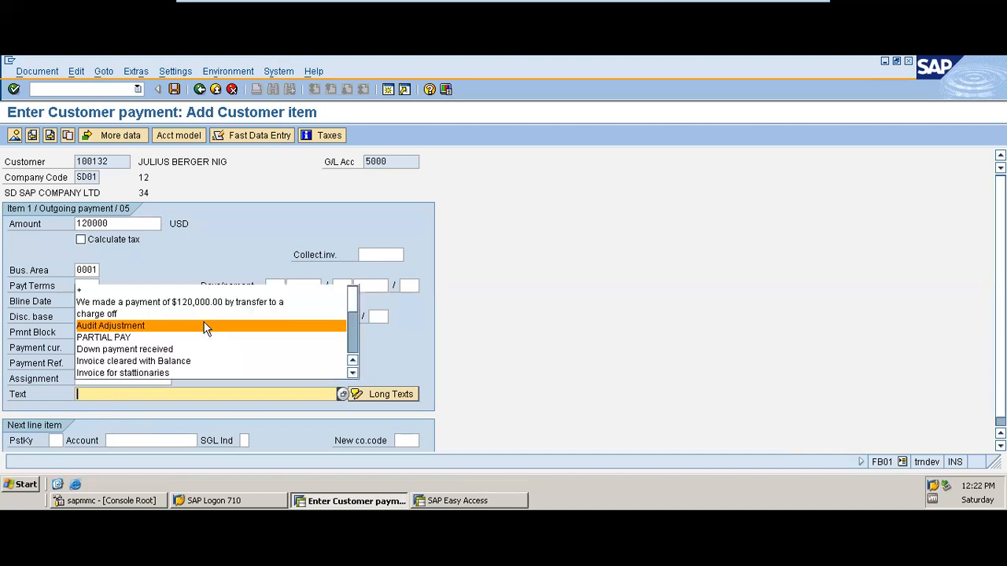
left_click(201, 302)
key("BackSpace")
key("BackSpace")
key("BackSpace")
key("BackSpace")
left_click(243, 366)
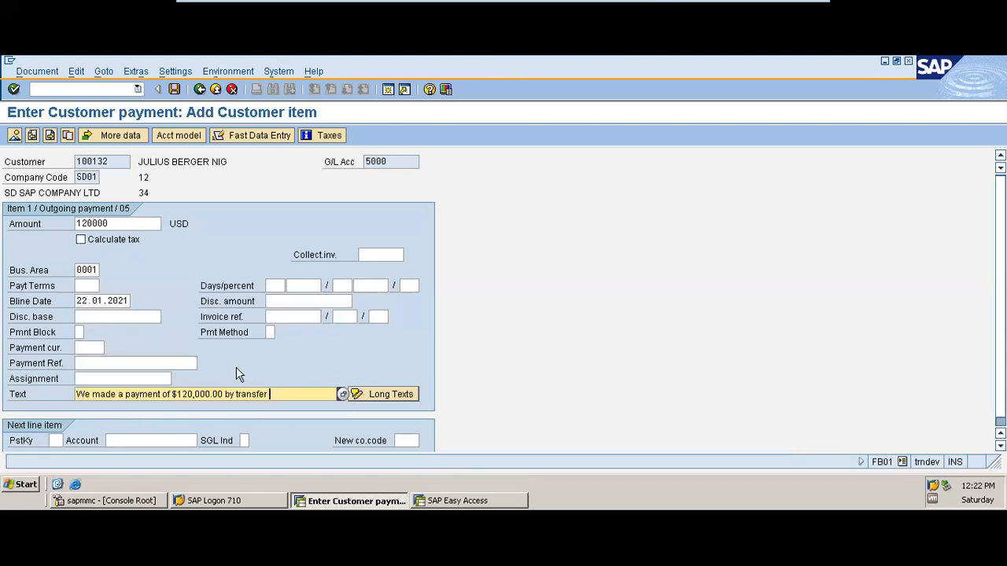
Choose posting key 50 (Credit entry) for the next line item
left_click(58, 441)
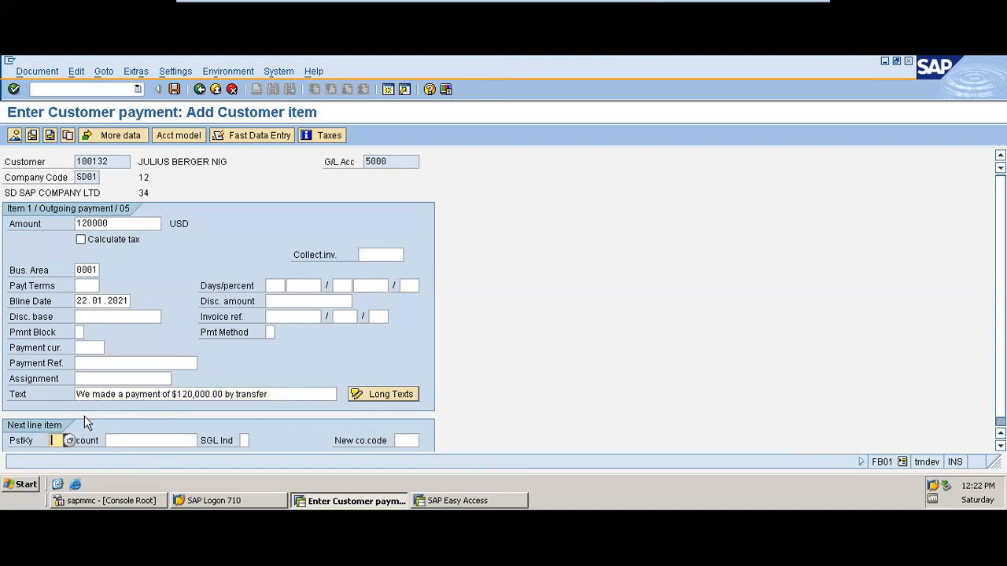
left_click(70, 440)
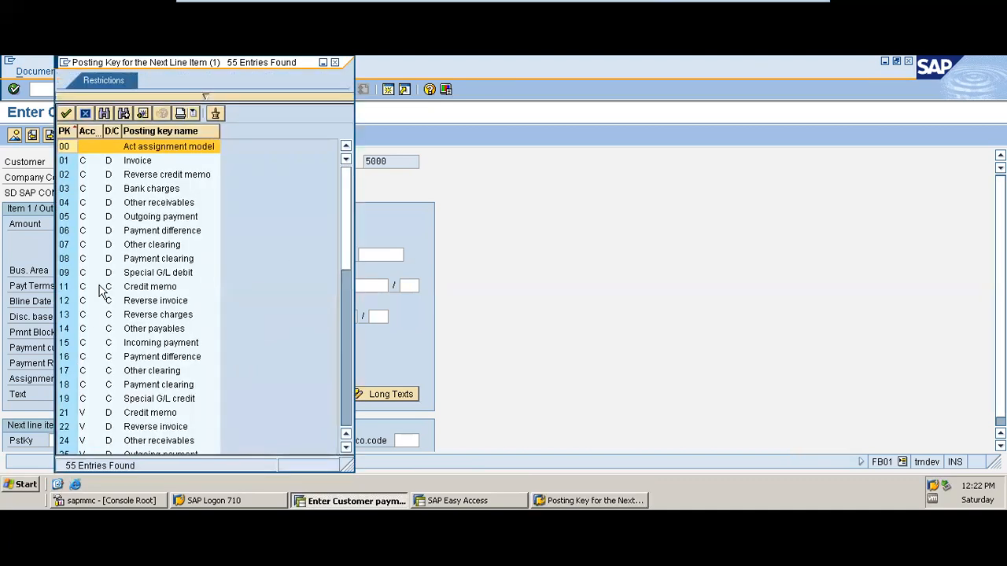
left_click(344, 419)
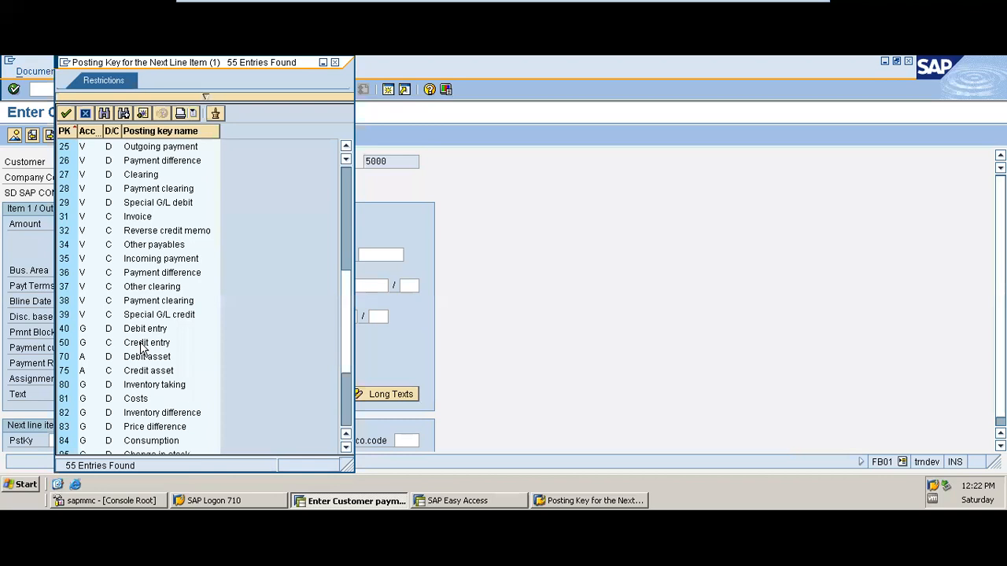
double_click(66, 343)
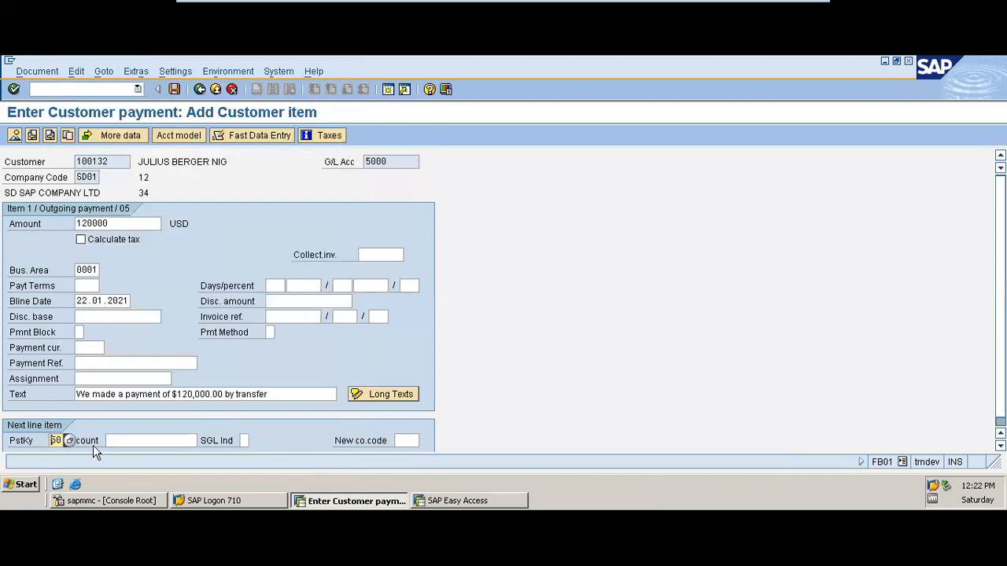
Pick G/L account 1000, PHB BANK ACCOUNT, from the SD01 accounts for the next line item and proceed to its entry screen
left_click(133, 442)
left_click(208, 444)
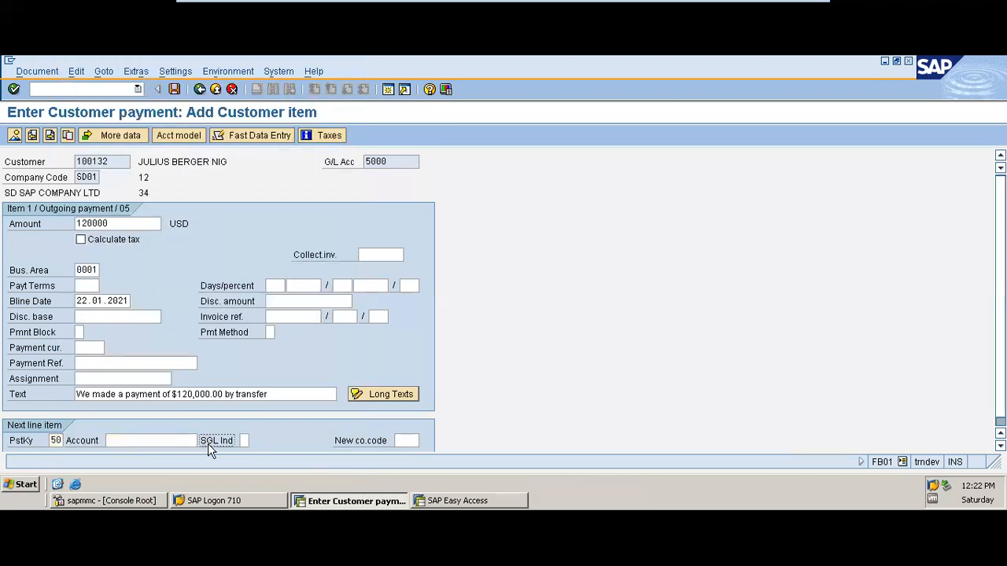
left_click(191, 442)
left_click(206, 441)
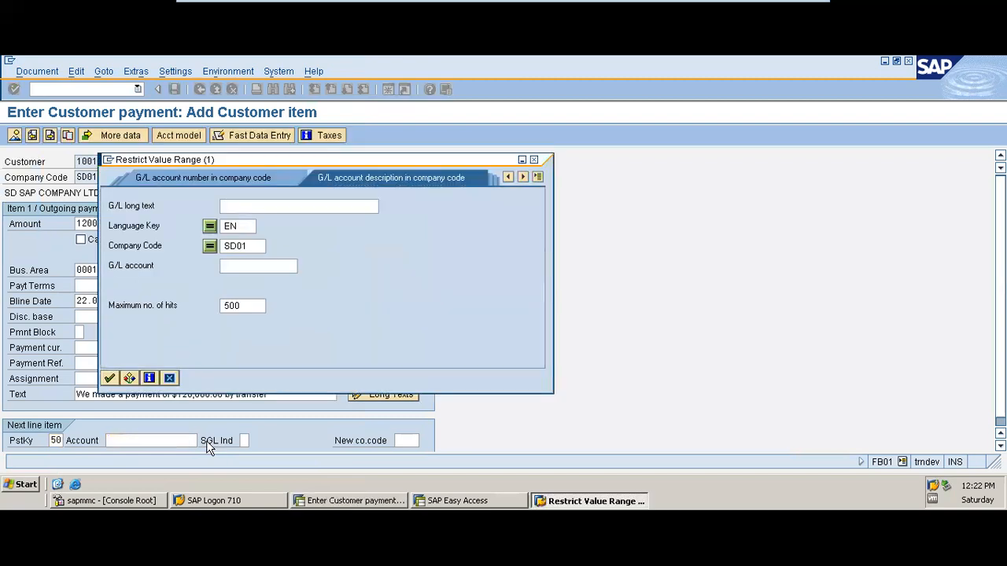
left_click(109, 378)
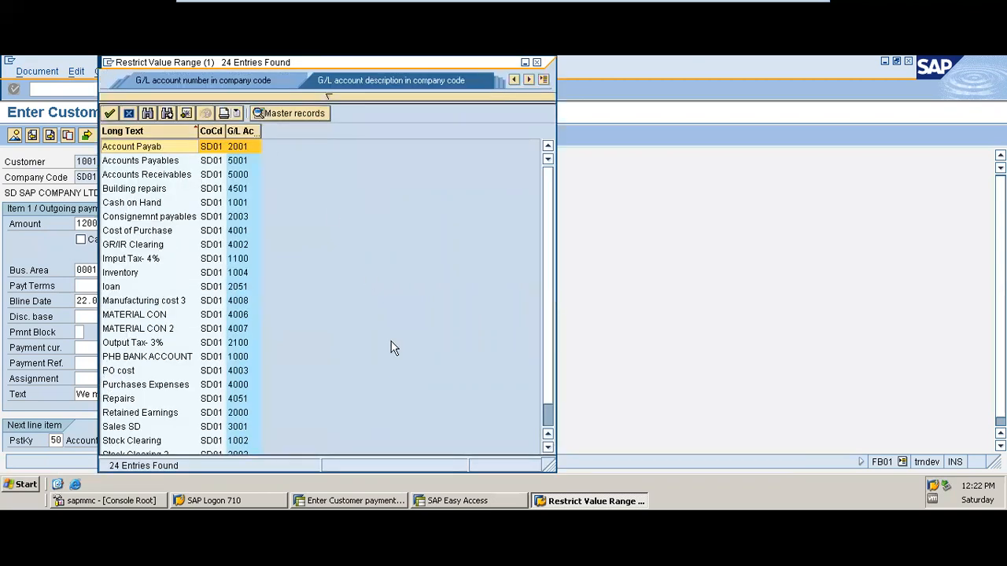
double_click(172, 356)
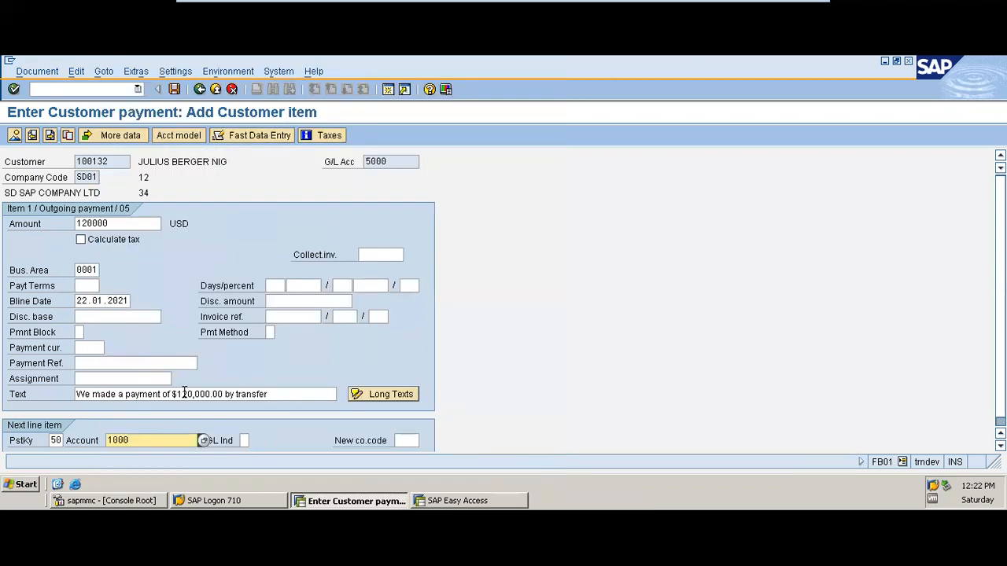
key("Return")
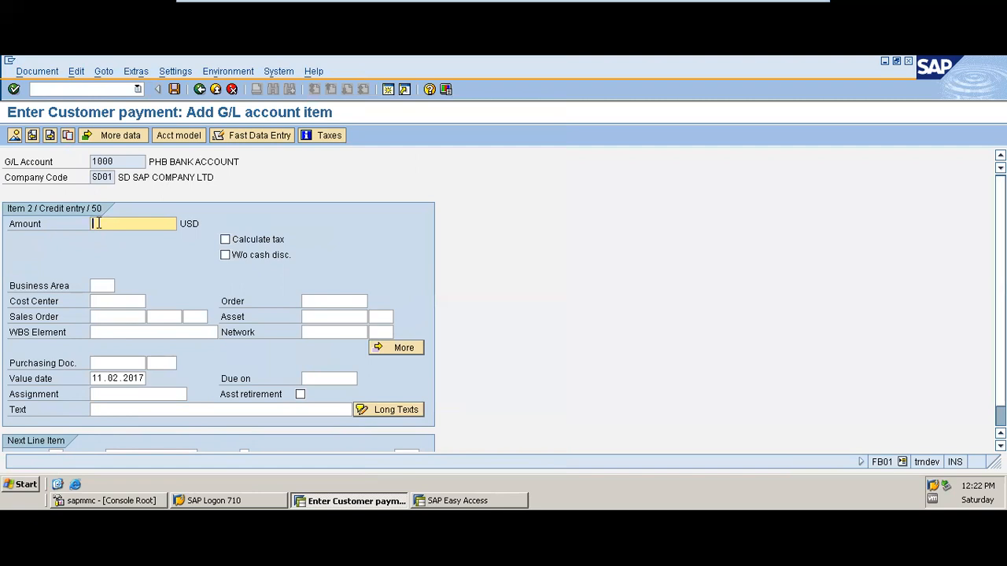
Fill the bank item's amount with * and its text with + to copy them over, and display the document overview
left_click(98, 224)
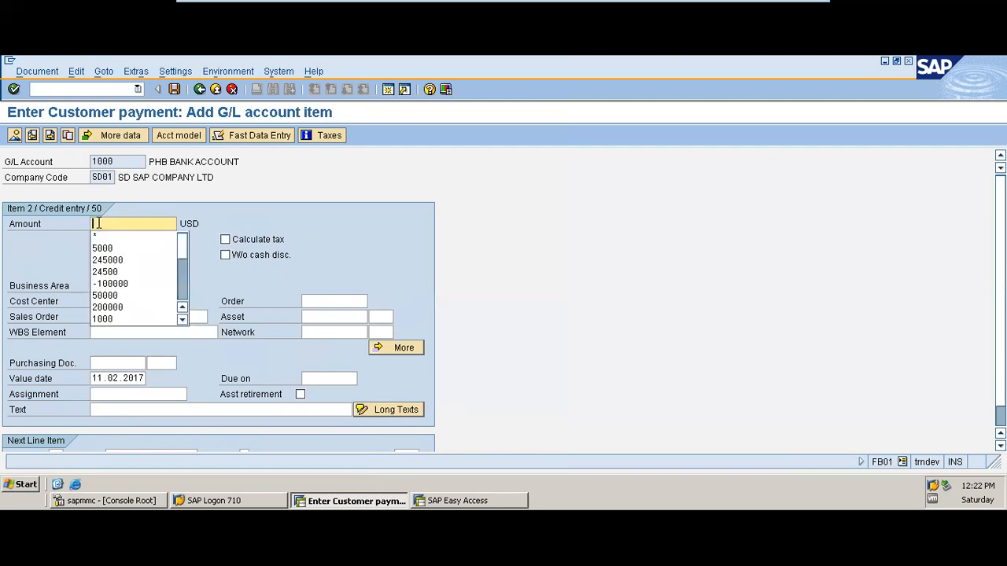
type("*")
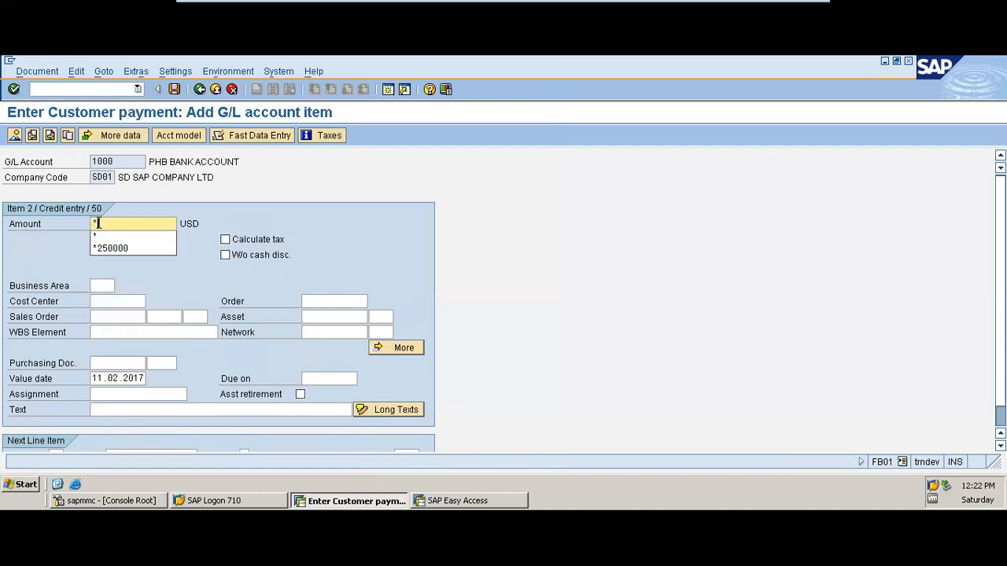
key("Tab")
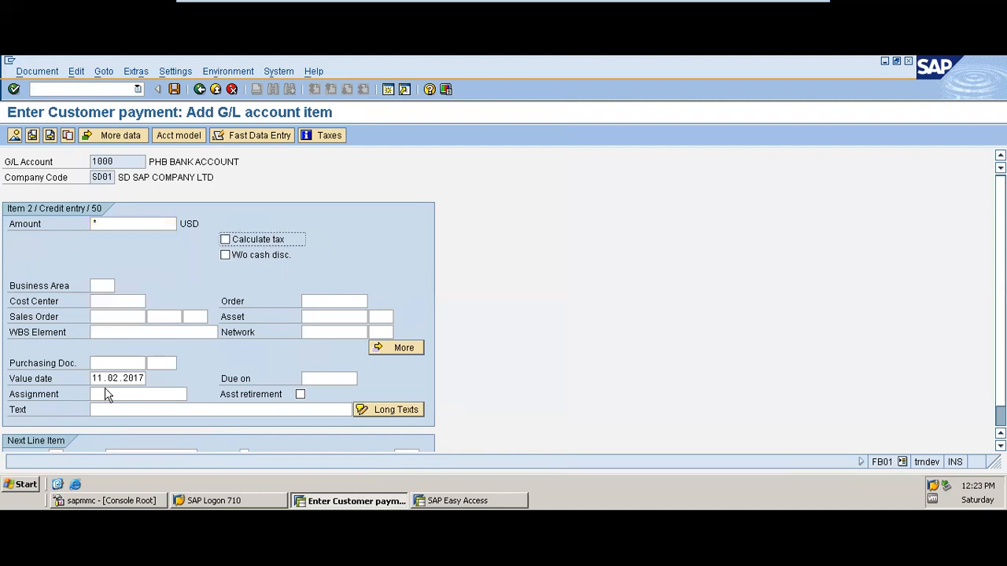
left_click(132, 410)
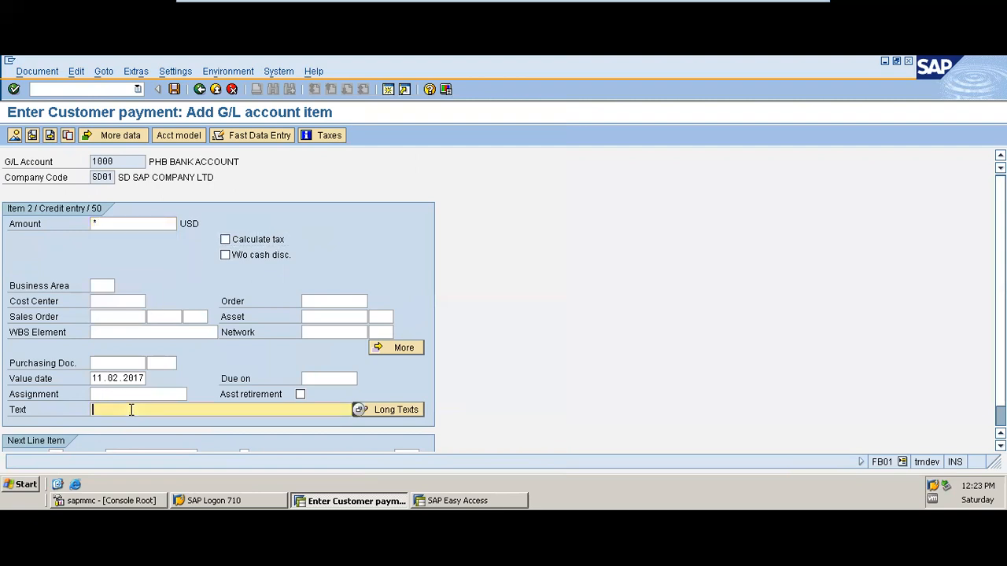
type("+")
key("Return")
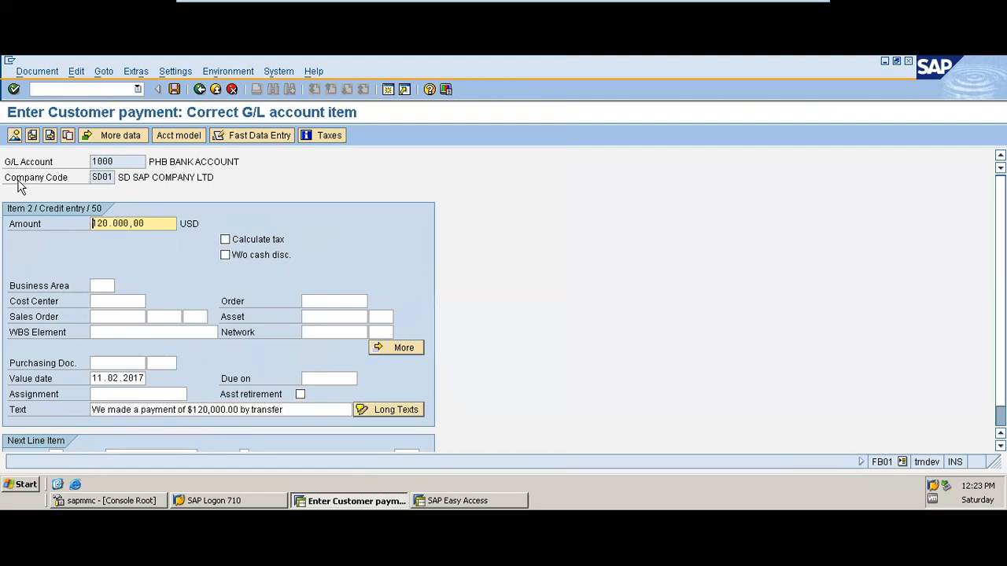
left_click(15, 139)
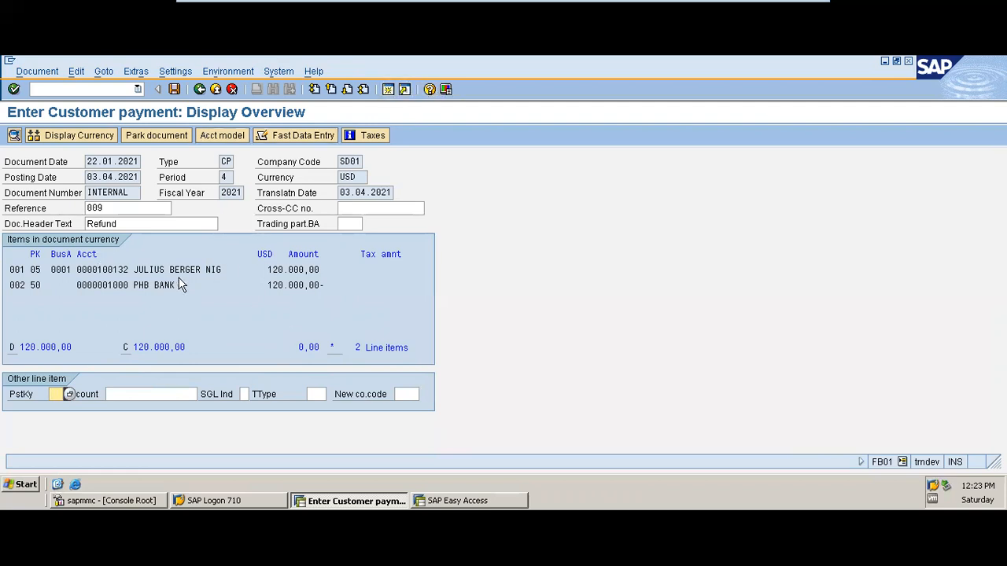
Open the customer line item display, transaction FBL5N, in a new session
left_click(387, 89)
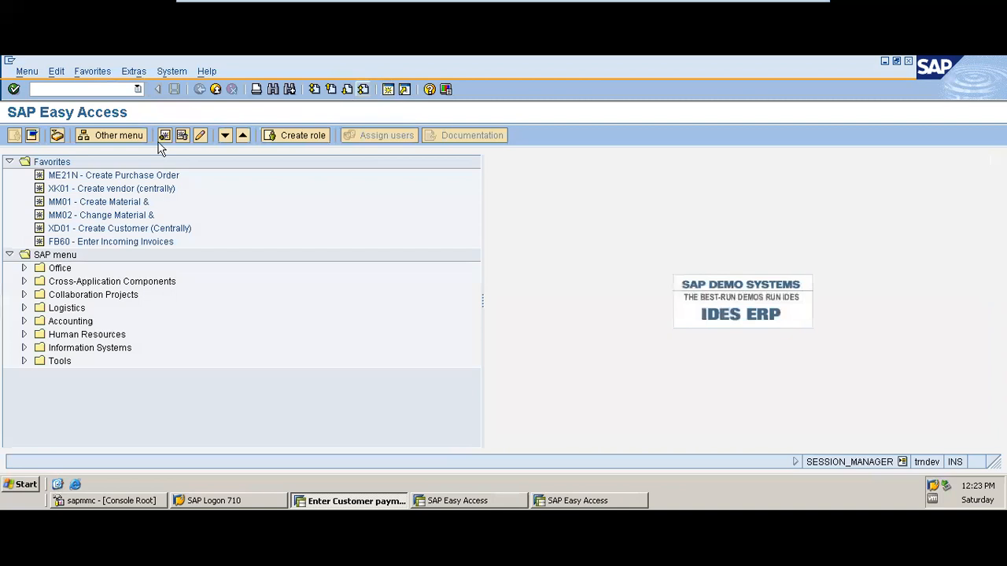
type("fbl5n")
key("Return")
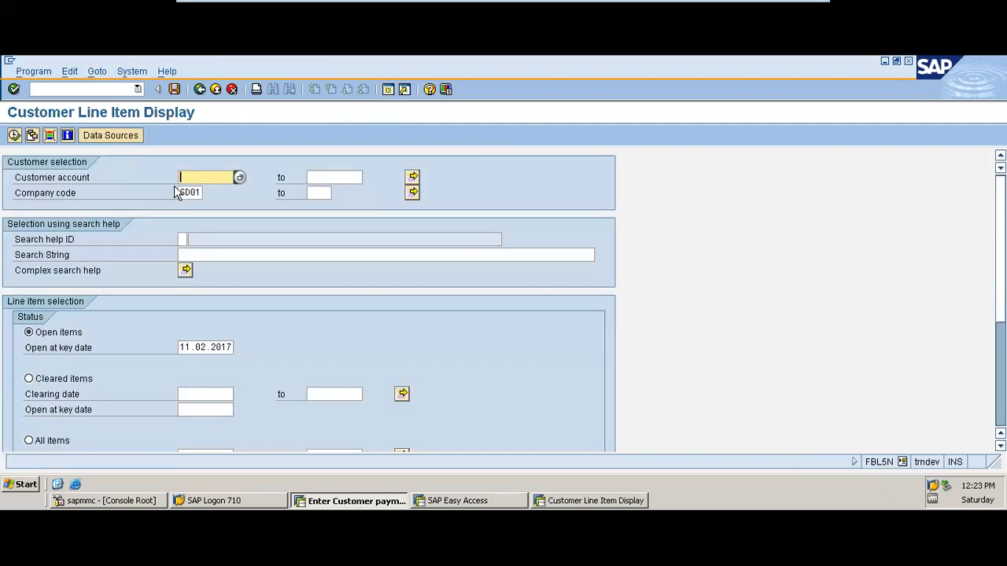
Select the refund's customer by searching company code SD01, set the status to All items, and run the report
key("Down")
key("Down")
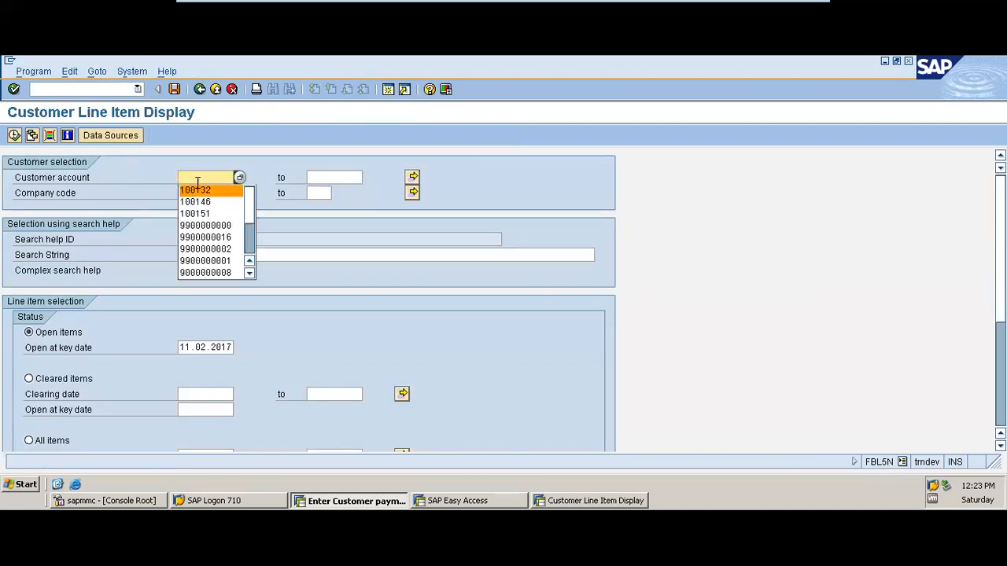
left_click(239, 177)
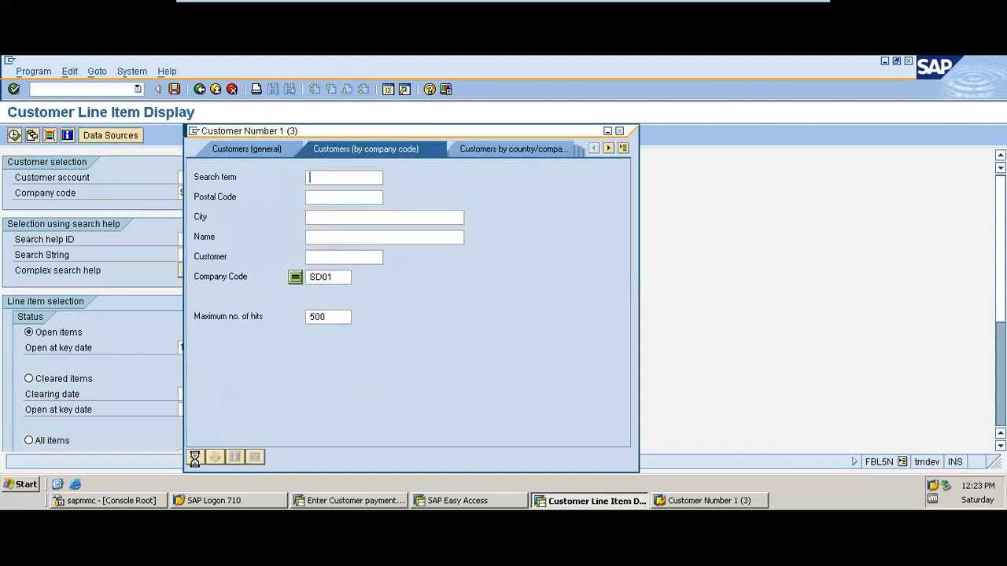
left_click(195, 458)
double_click(366, 188)
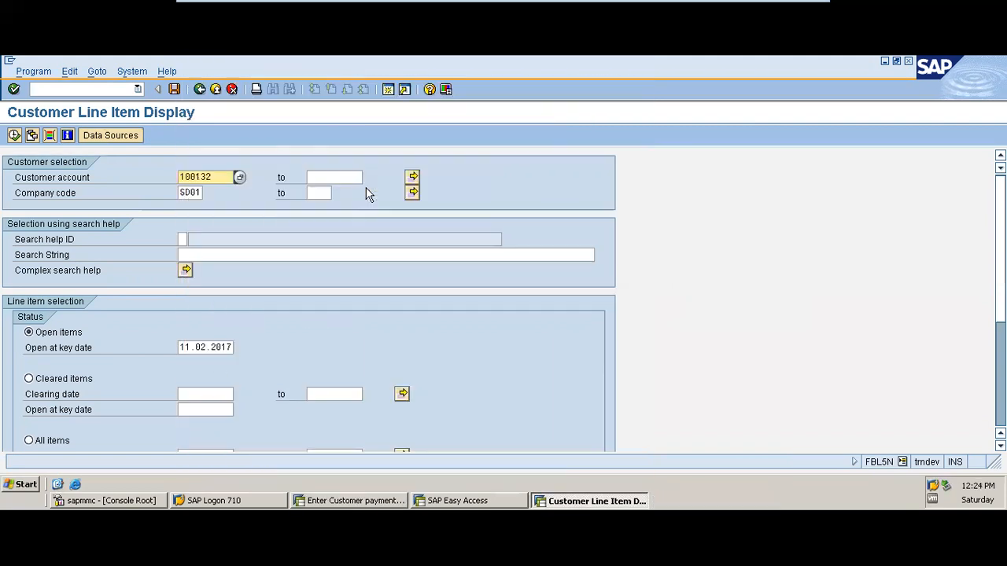
left_click(40, 441)
left_click(14, 136)
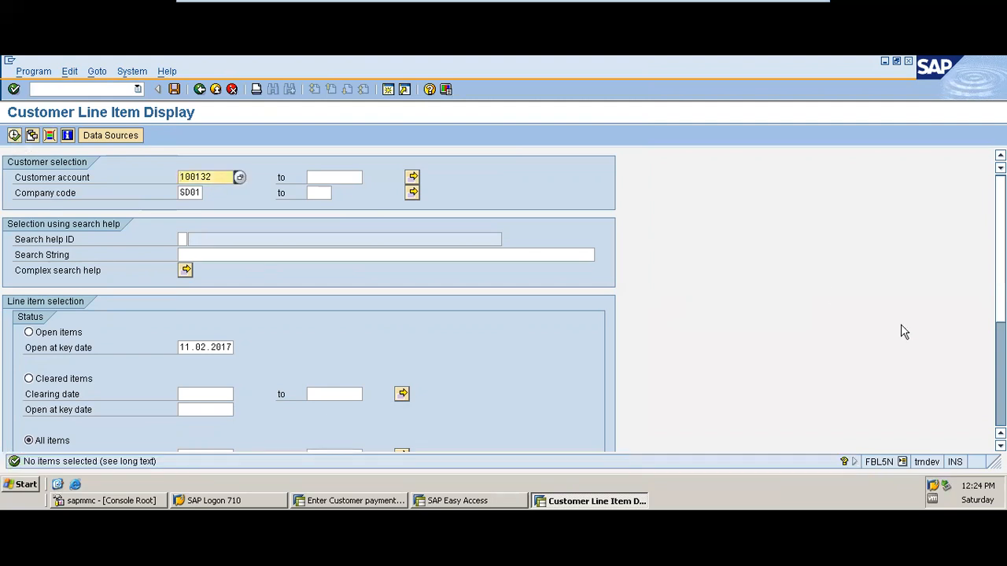
Include special G/L transactions in the customer line item selection and run the report again
scroll(495, 338, "down", 5)
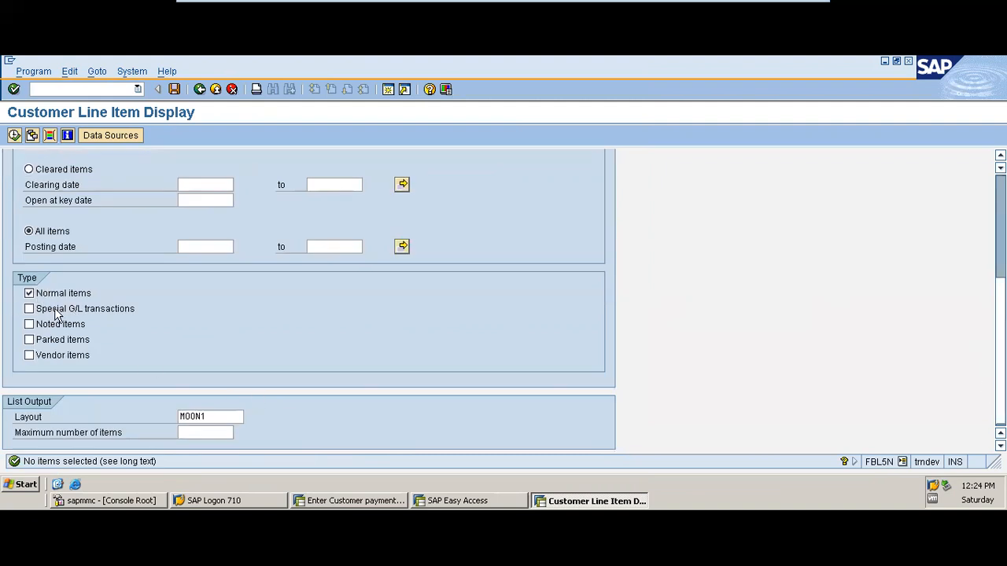
left_click(49, 313)
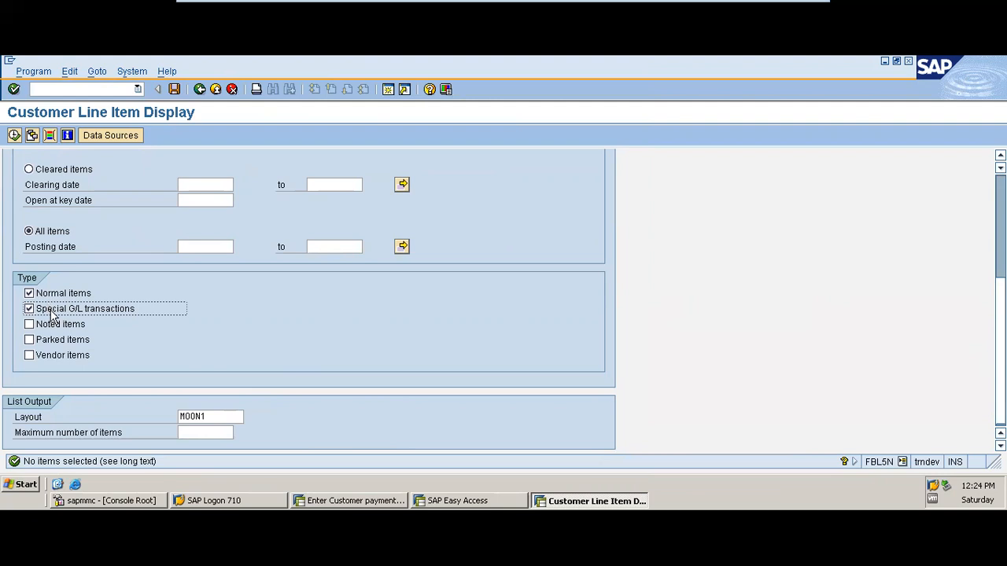
left_click(14, 136)
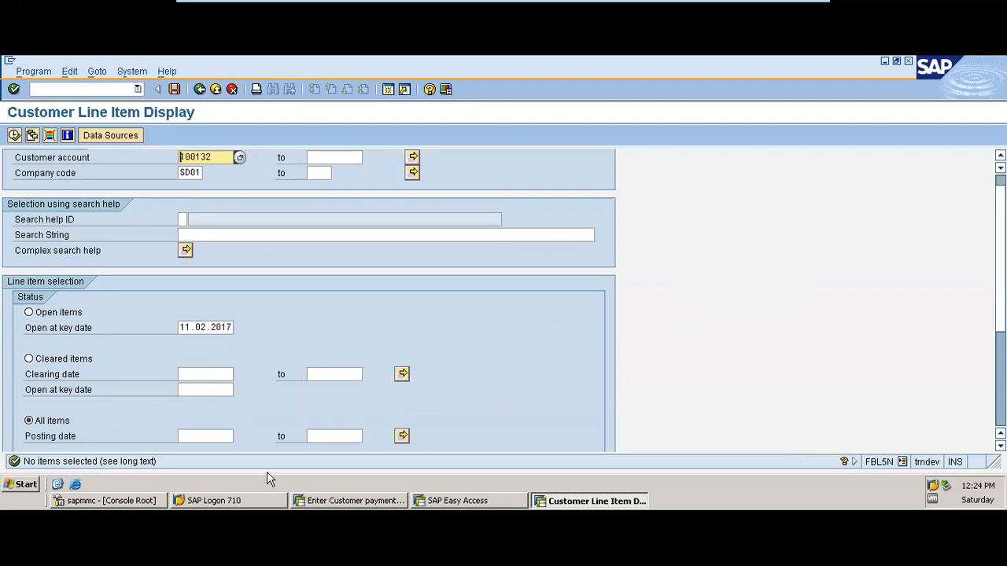
Return to the FB01 session and post the customer refund document
left_click(381, 505)
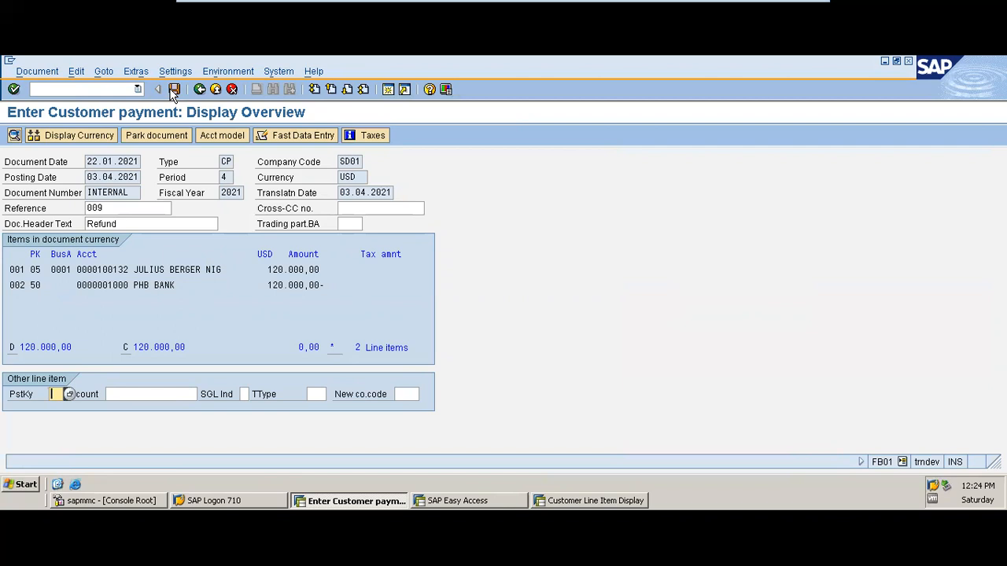
left_click(38, 72)
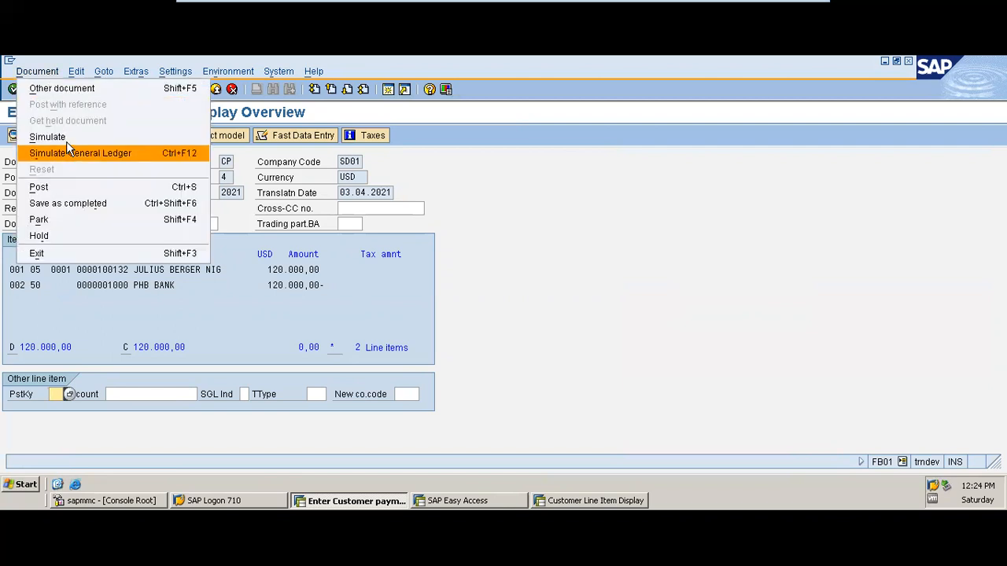
left_click(65, 186)
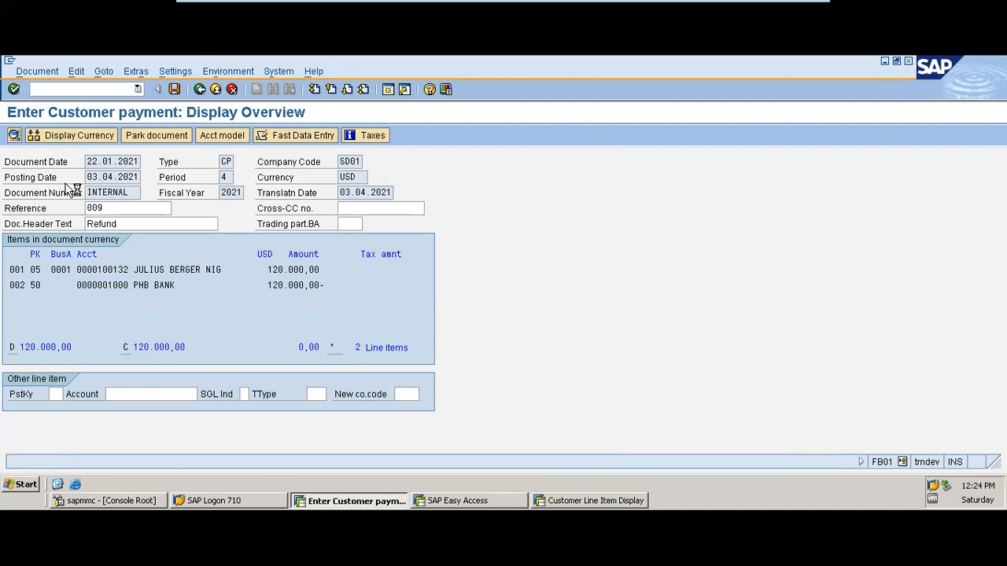
Review the $120,000.00 refund transaction on the PowerPoint example slide and return to the FB01 session in SAP
left_click(597, 504)
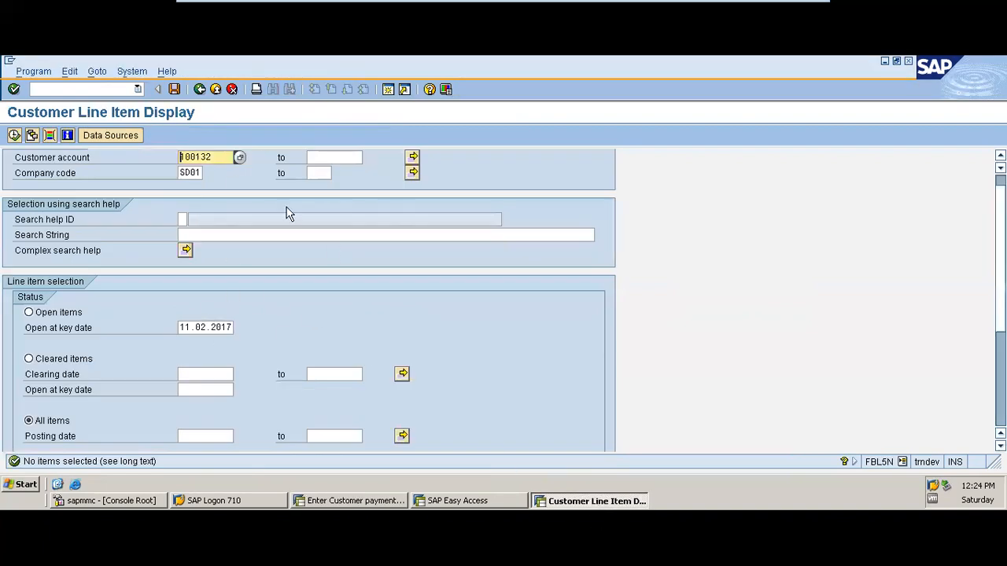
left_click(354, 503)
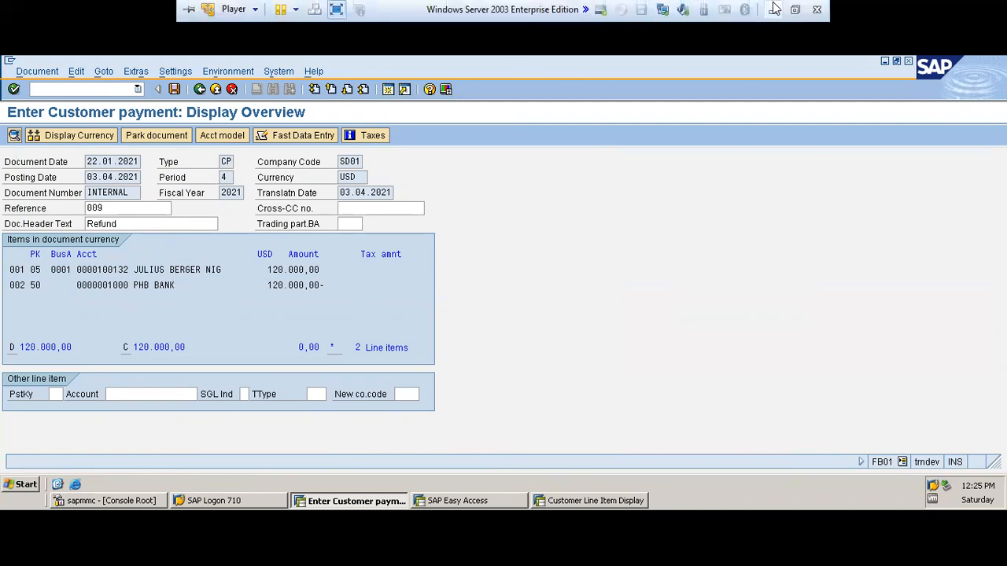
left_click(774, 9)
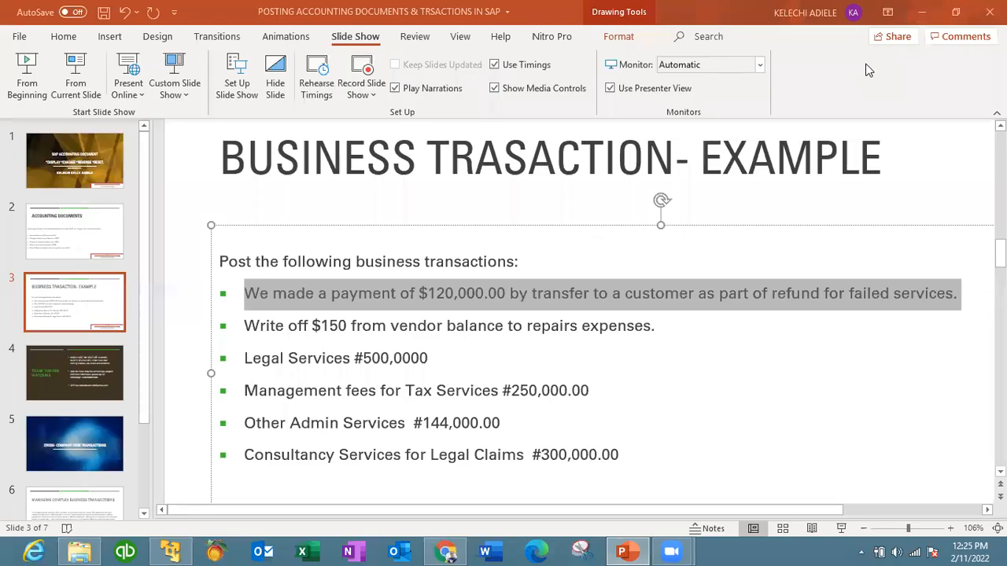
left_click(170, 551)
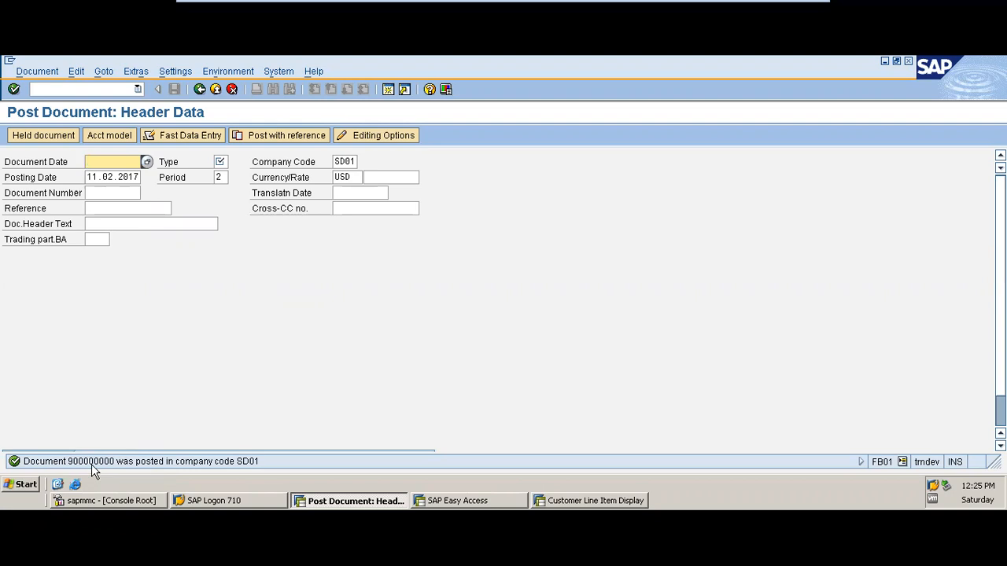
Run the customer line item report again with the same selection, and return to the FB01 session to check the posting message
left_click(567, 501)
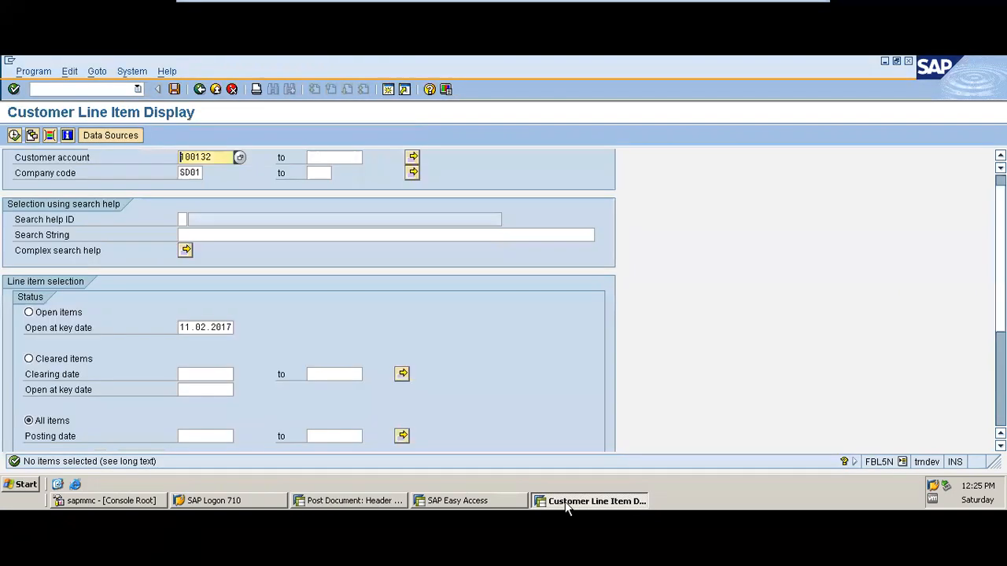
left_click(15, 135)
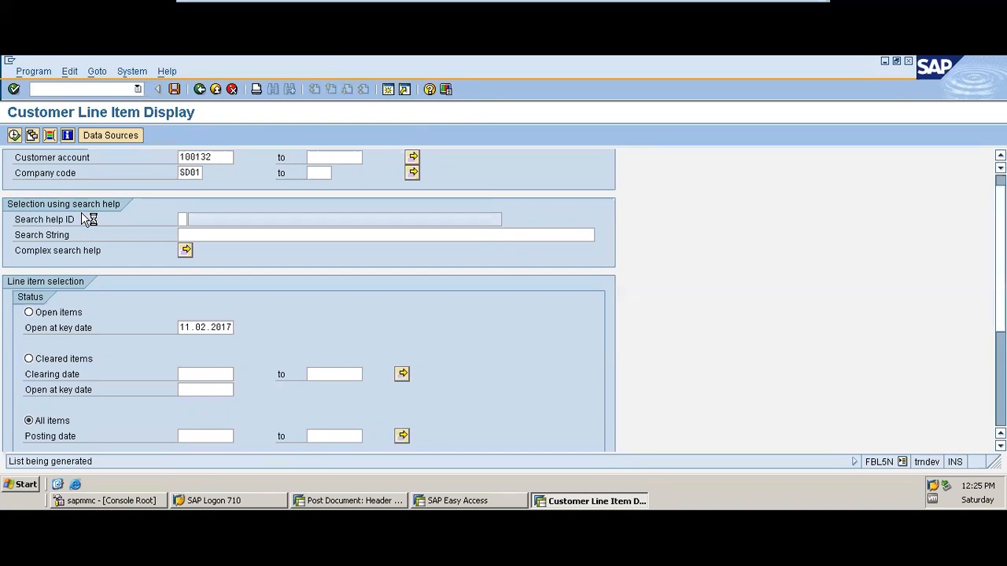
left_click(478, 501)
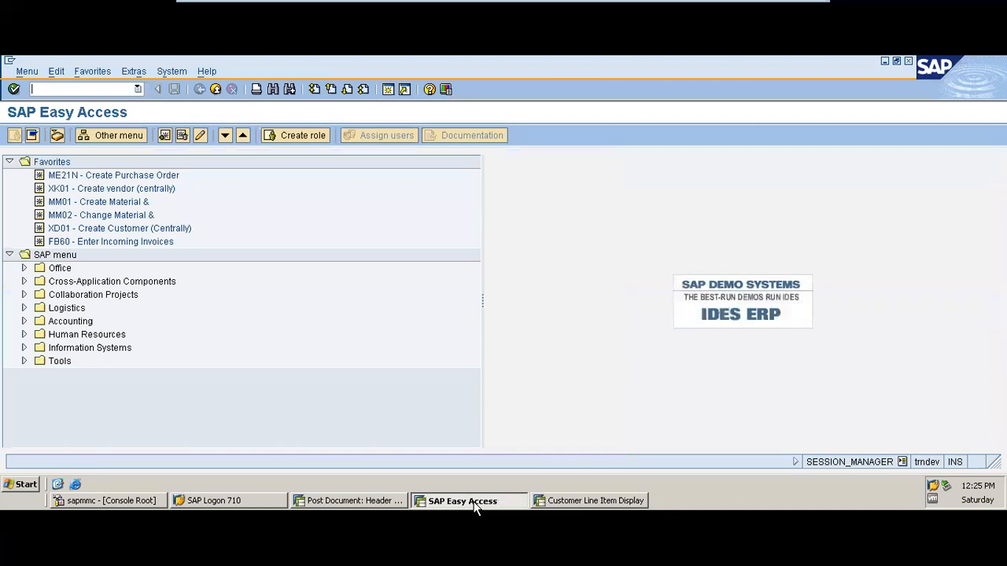
left_click(377, 501)
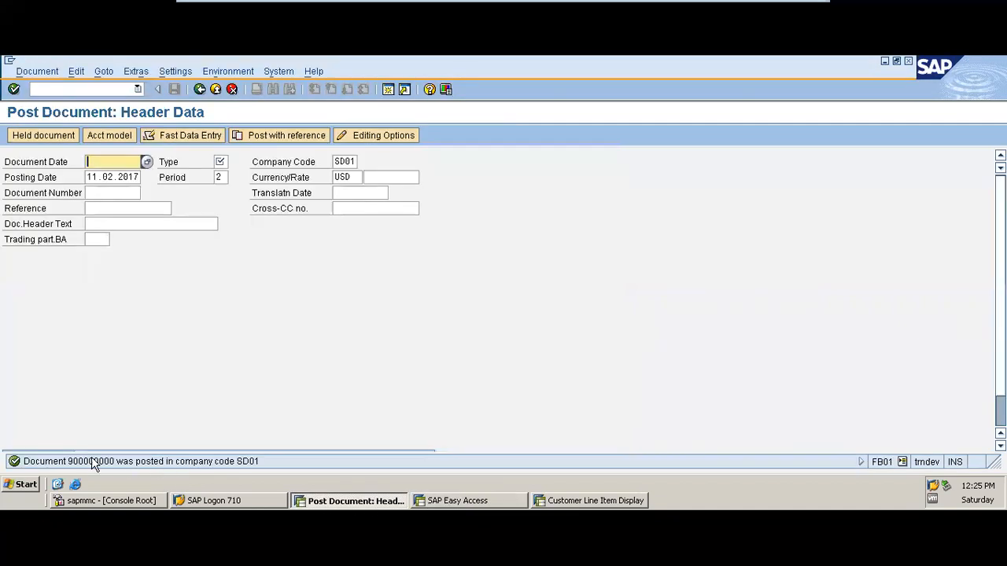
Review the posted customer line item and the PowerPoint slide on accounting document transactions, and return to the FB01 session in SAP
left_click(579, 501)
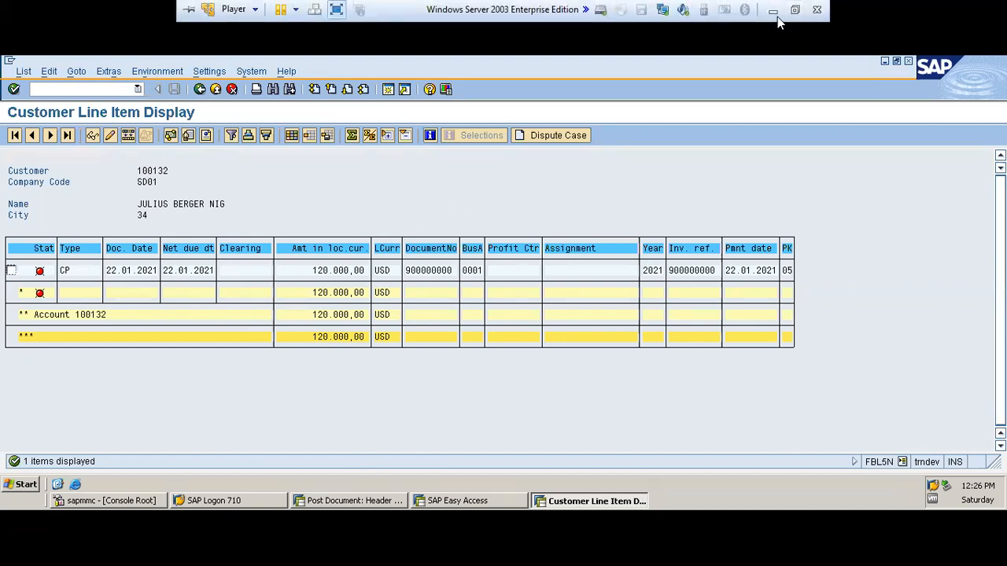
left_click(773, 10)
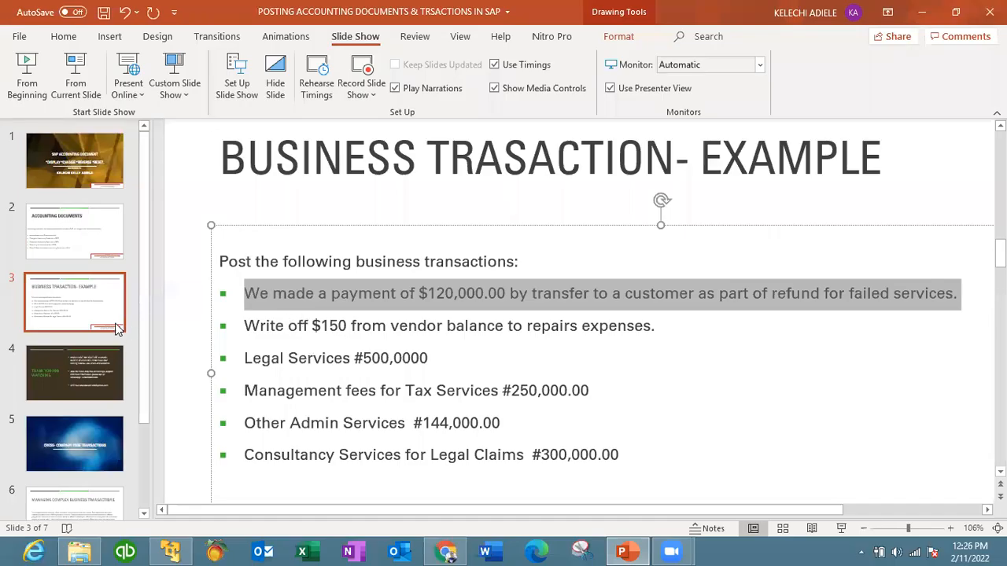
left_click(88, 249)
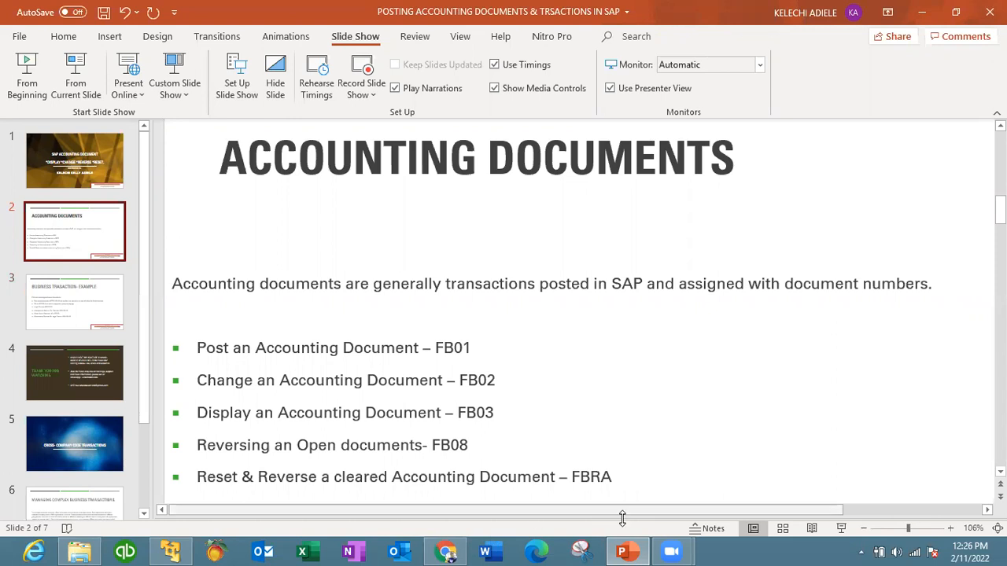
left_click(624, 551)
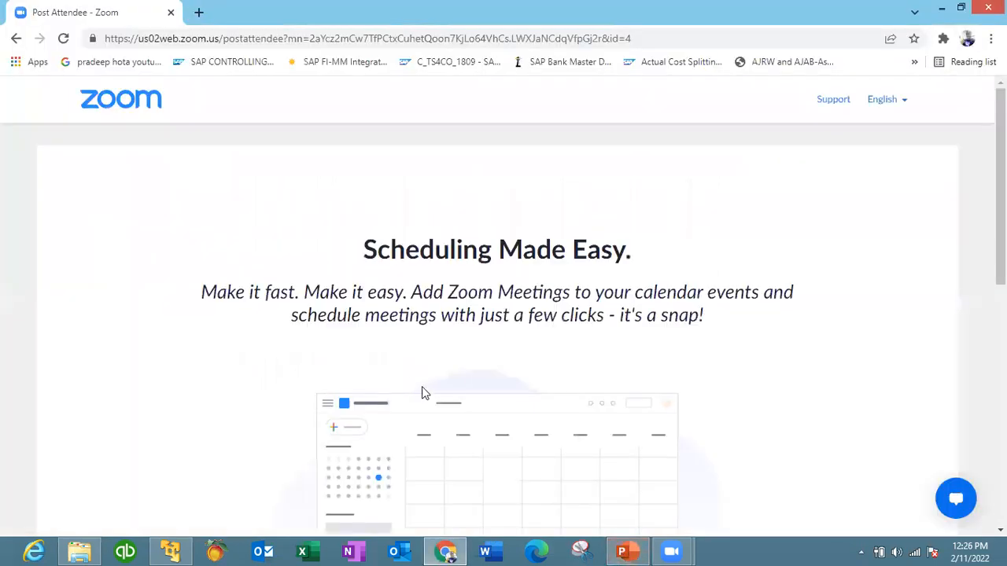
left_click(187, 548)
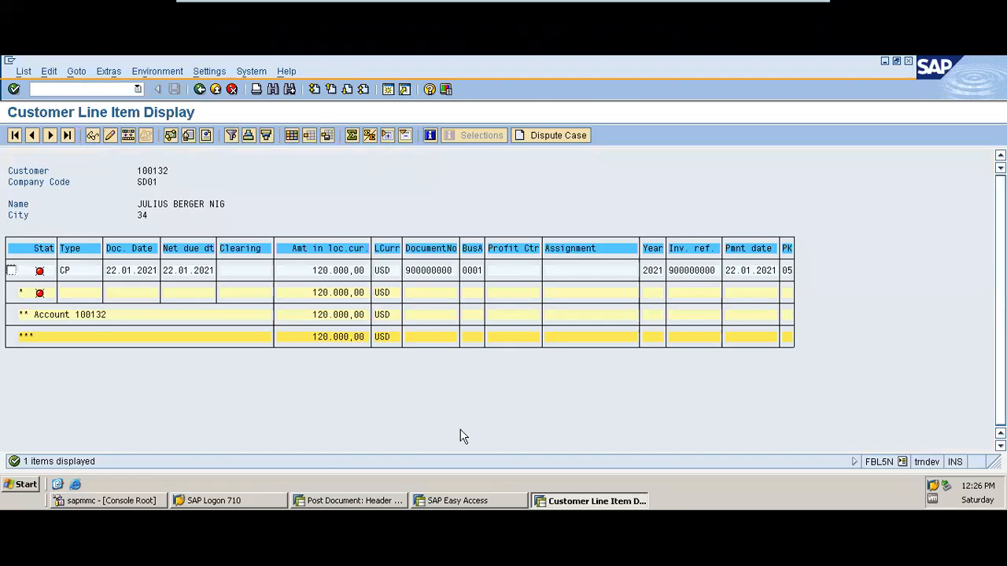
left_click(382, 502)
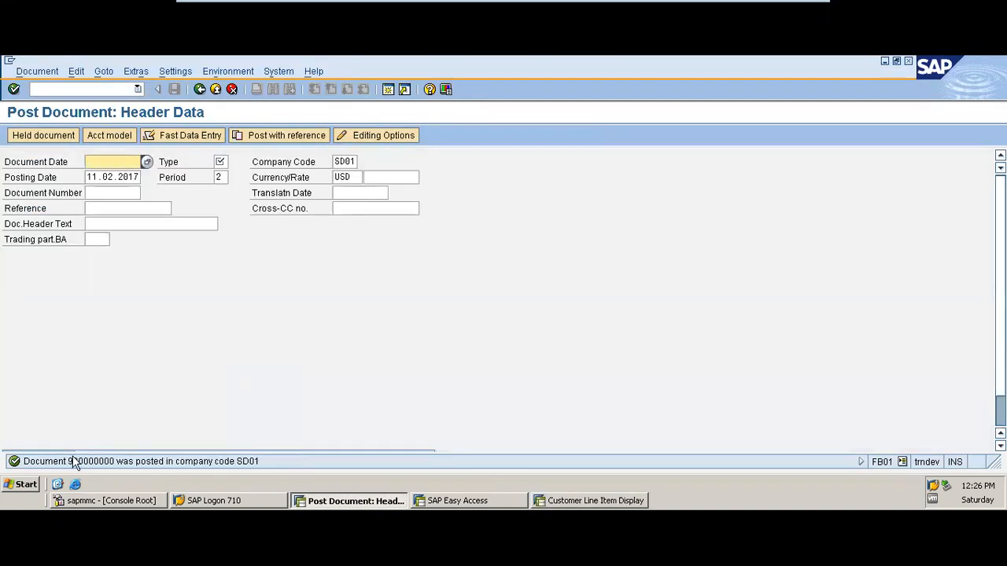
Leave the posting screen and start transaction FB02 to change a document
left_click(200, 89)
left_click(72, 87)
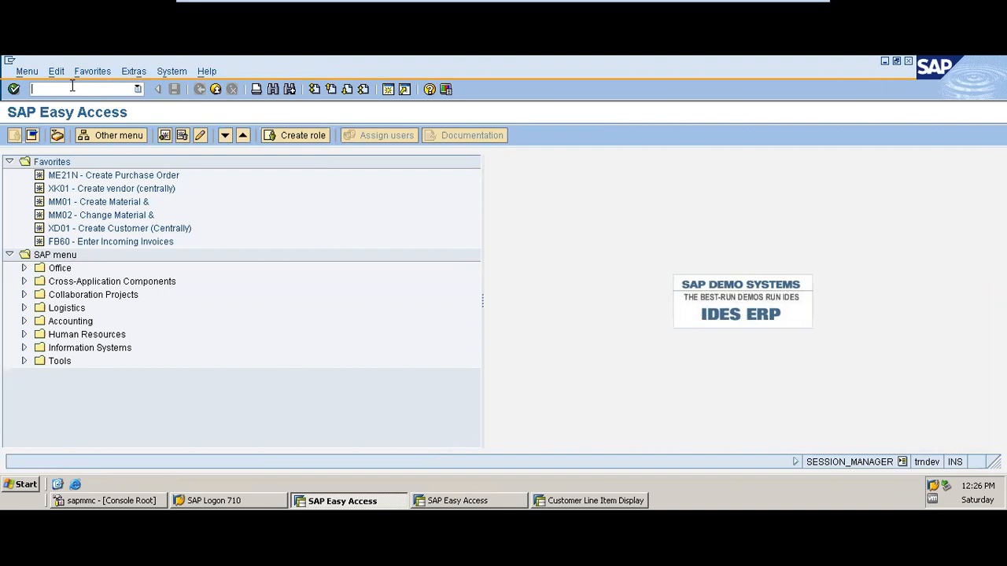
type("fb02")
key("Return")
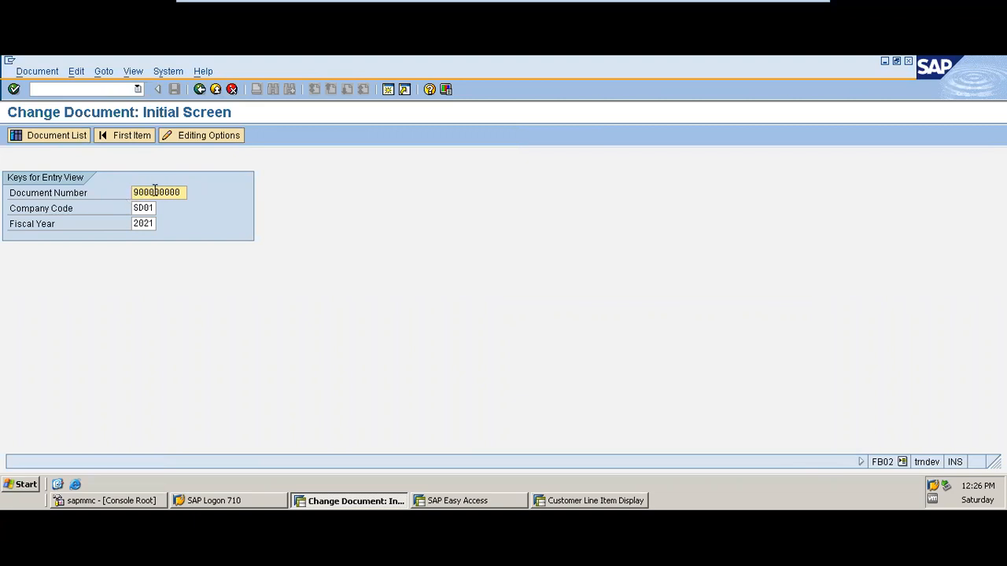
Clear the prefilled document number and open the document list selection
key("BackSpace")
key("BackSpace")
key("BackSpace")
key("BackSpace")
key("BackSpace")
key("BackSpace")
key("BackSpace")
key("BackSpace")
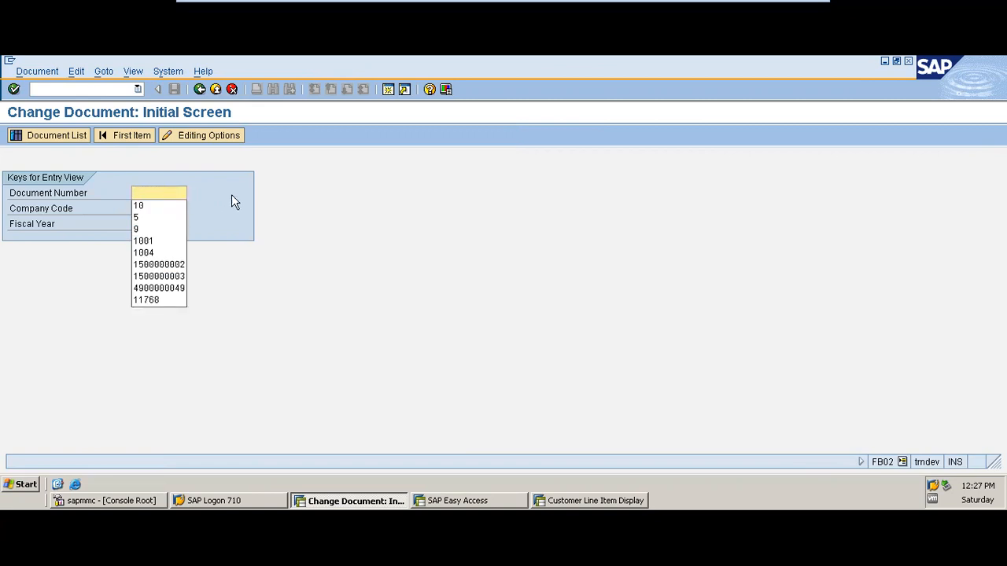
left_click(243, 211)
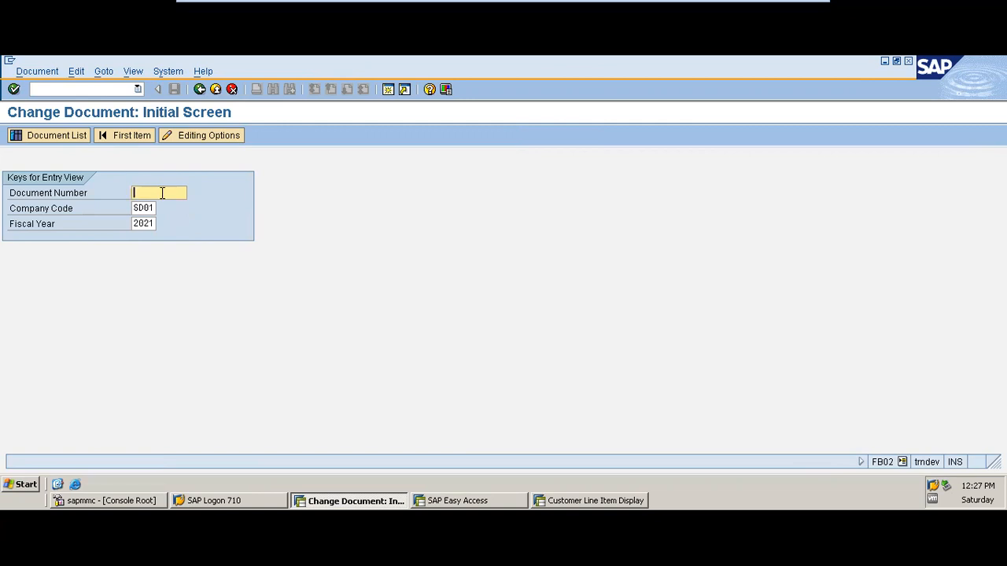
left_click(75, 142)
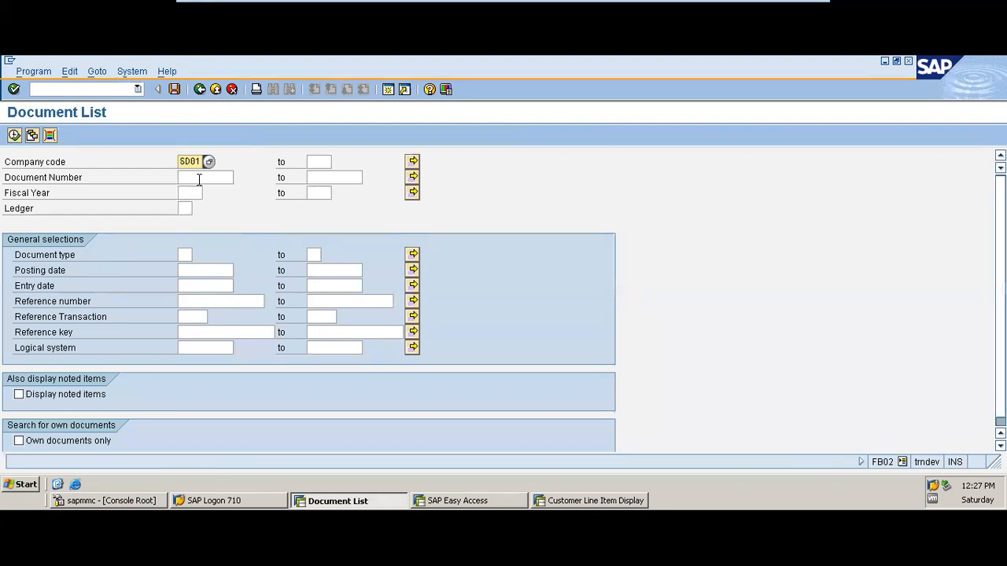
Enter fiscal year 201 and document type CP as selection criteria for the document list
left_click(191, 193)
type("201")
left_click(189, 255)
type("cp")
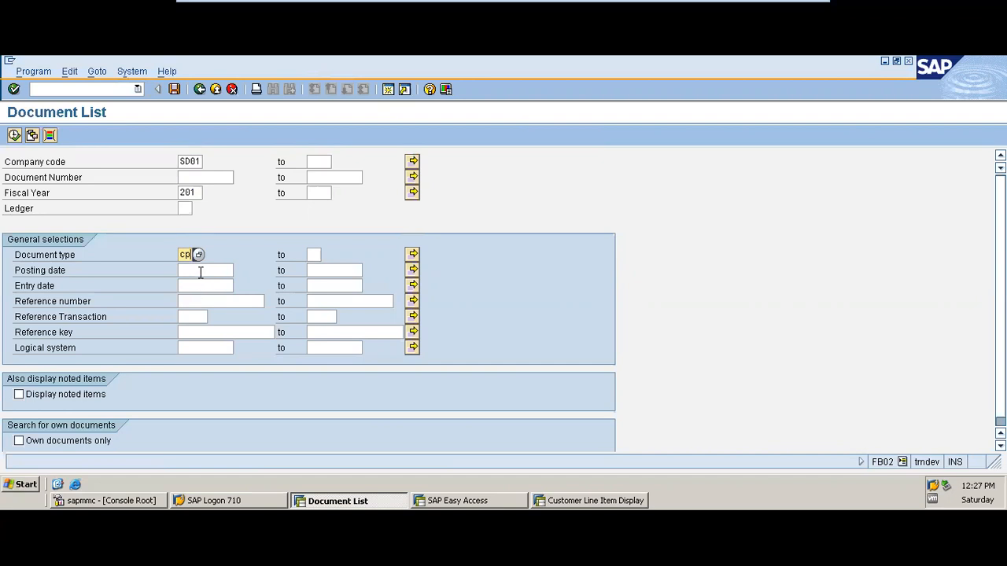
Limit the document list selection to posting dates from 01.01.2020 to 31.01.2021
left_click(201, 271)
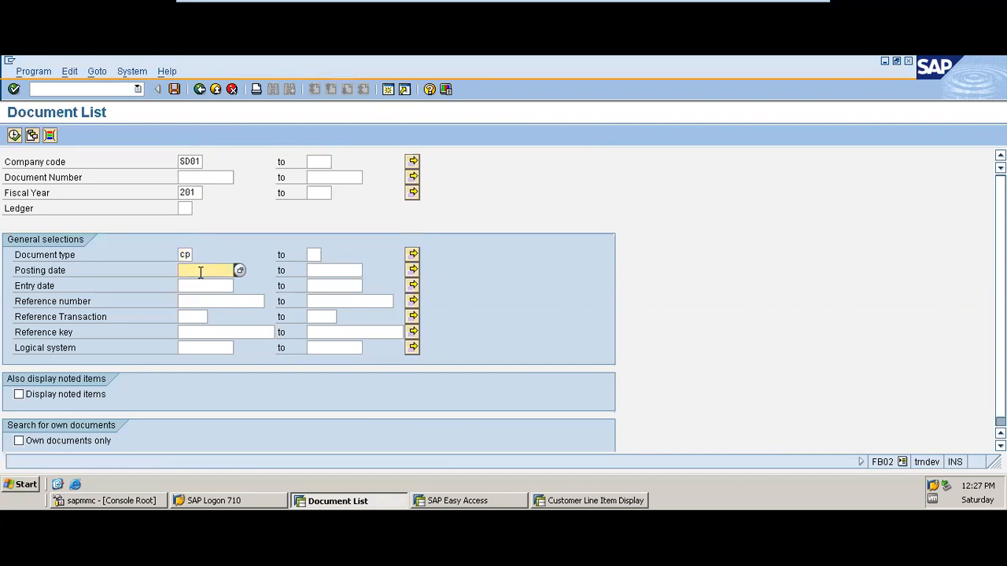
type("01")
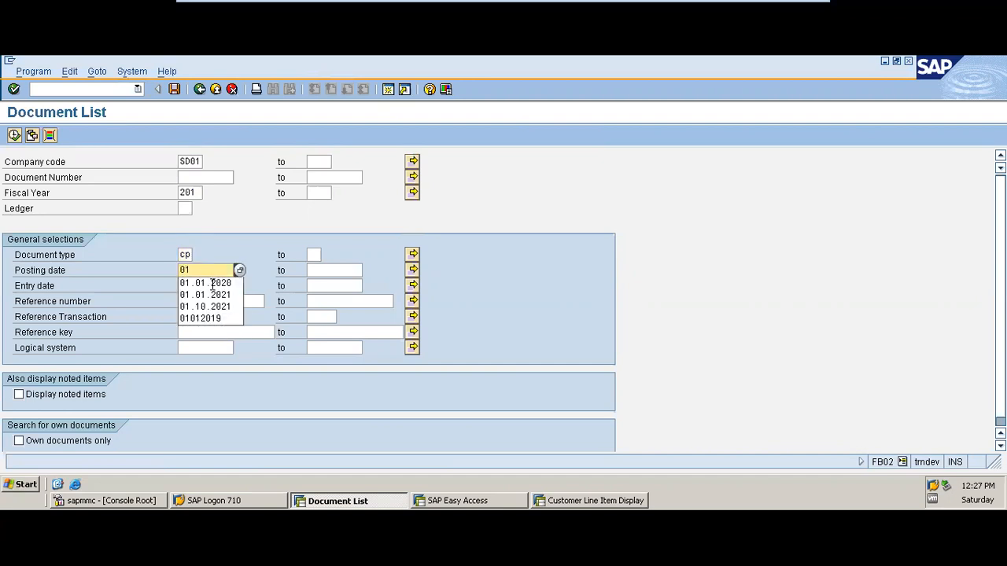
left_click(205, 283)
left_click(314, 271)
left_click(315, 271)
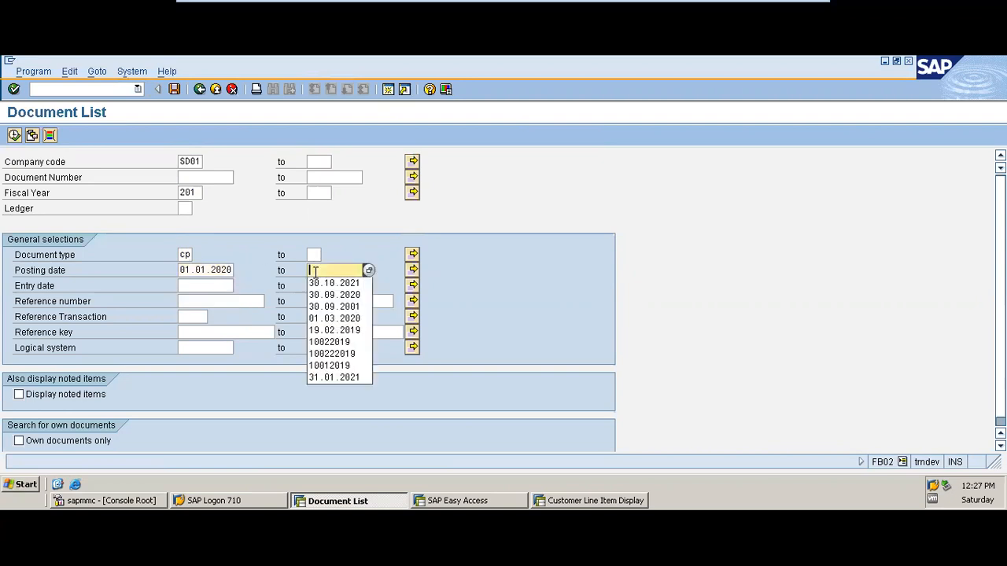
type("31.01.2021")
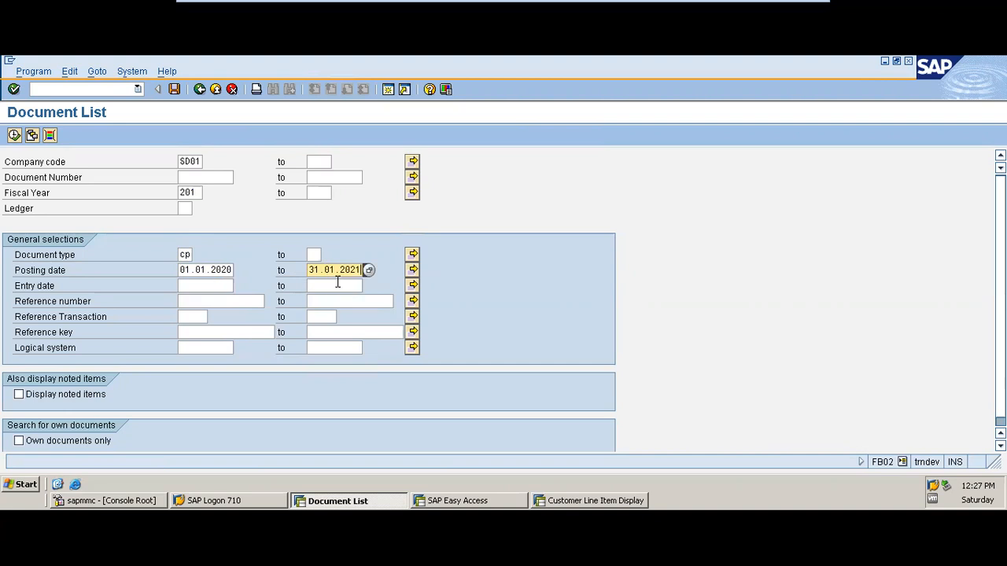
Set the posting date range to 01.03.2020 to 30.04.2021 and run the list for own documents only
left_click(206, 269)
key("BackSpace")
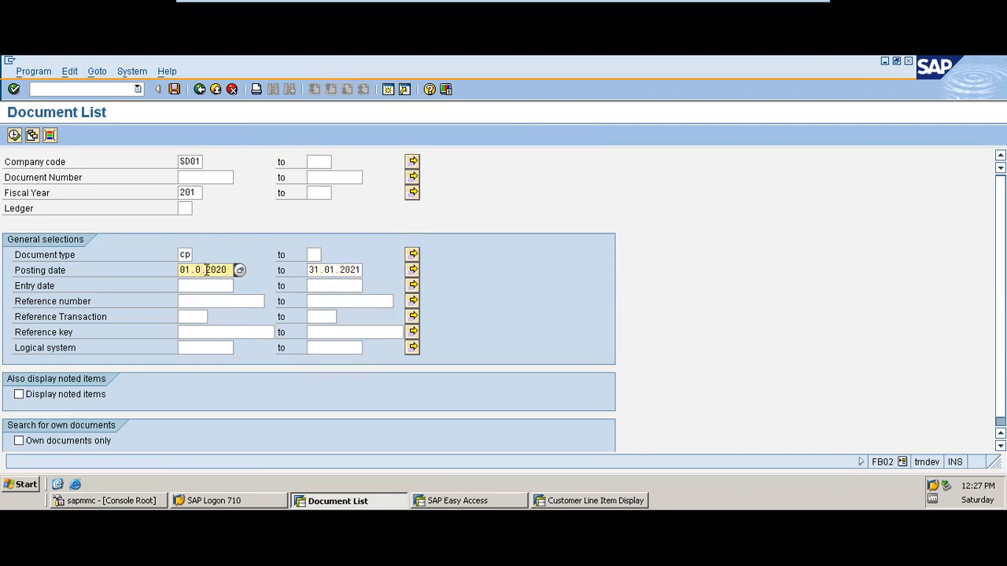
type("3")
left_click(337, 270)
key("BackSpace")
type("4")
left_click(318, 270)
key("BackSpace")
type("0")
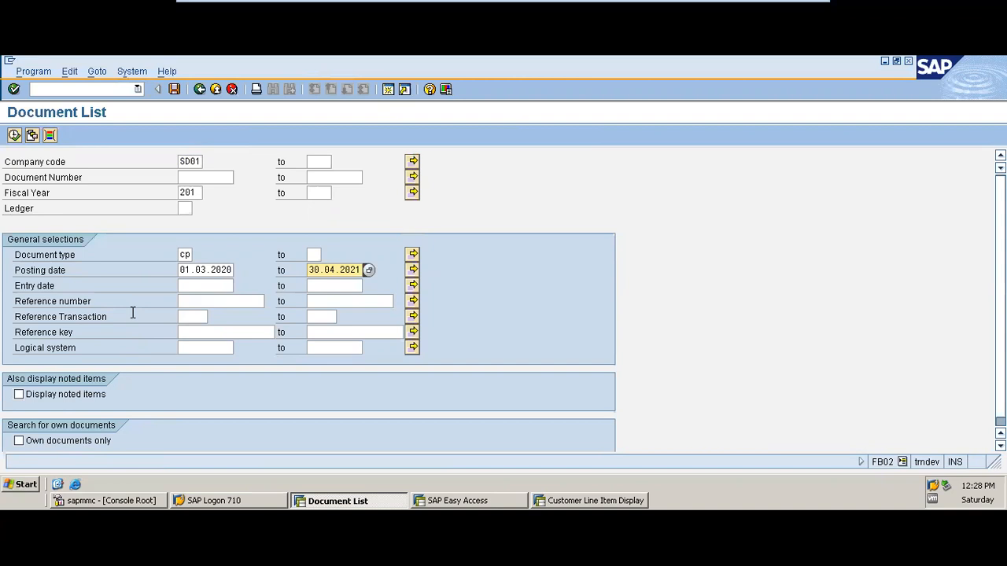
left_click(78, 444)
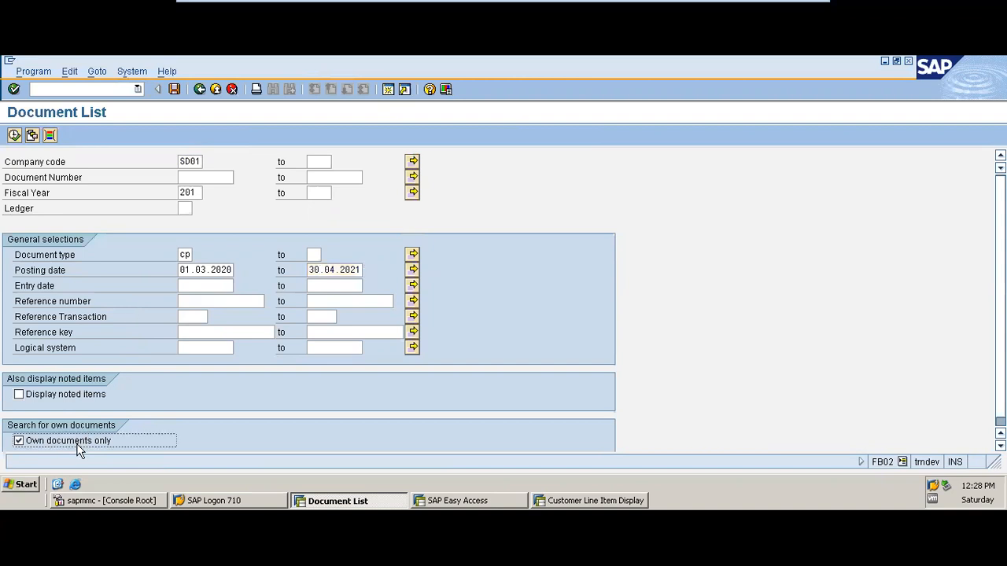
left_click(14, 135)
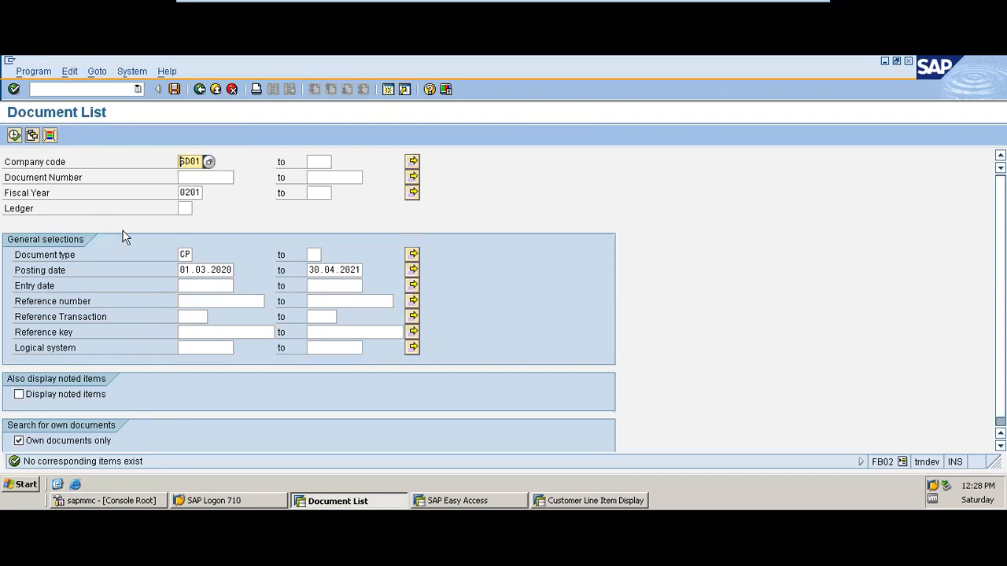
Set the fiscal year to 2021 and run the document list again
left_click(201, 192)
key("BackSpace")
key("BackSpace")
key("BackSpace")
key("BackSpace")
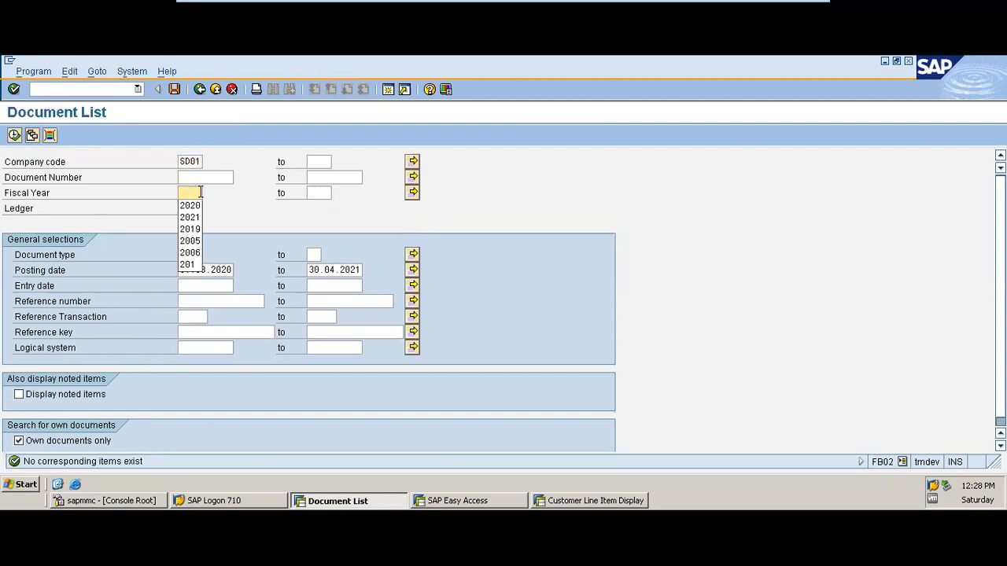
key("Down")
key("Down")
key("Return")
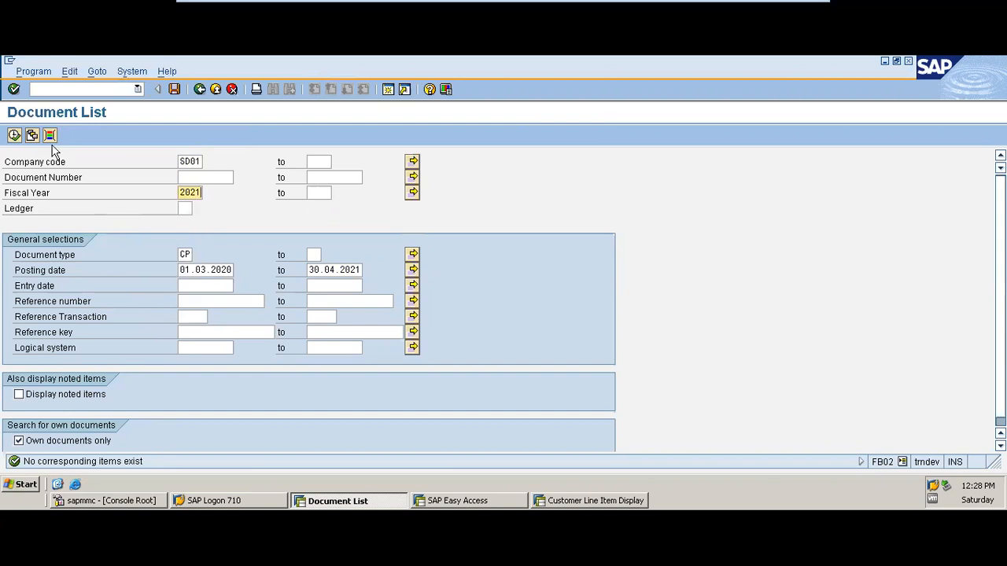
left_click(14, 135)
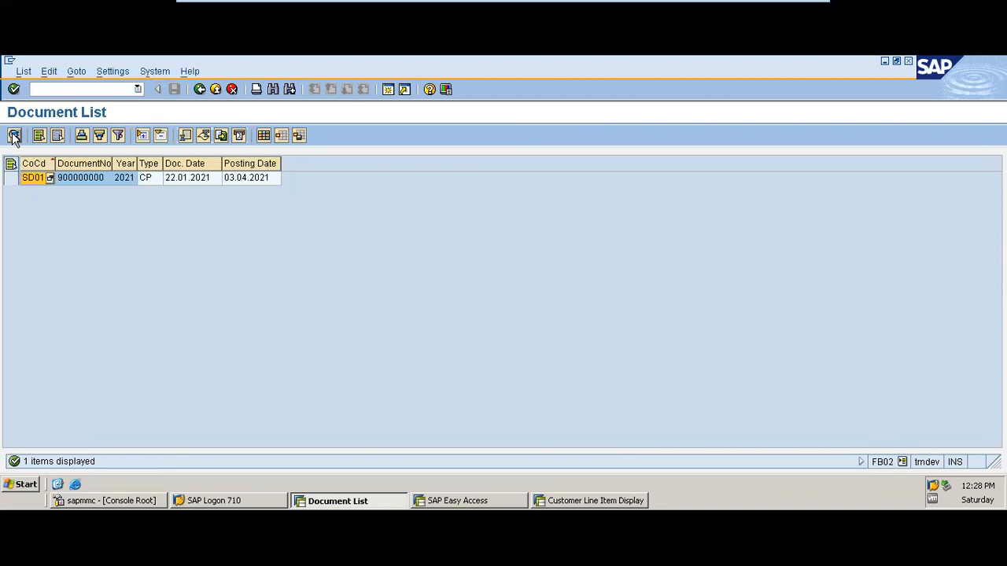
In the listed CP document, set the customer line item's payment terms to 0001 (Payable immediately Due net) and save the change
double_click(85, 178)
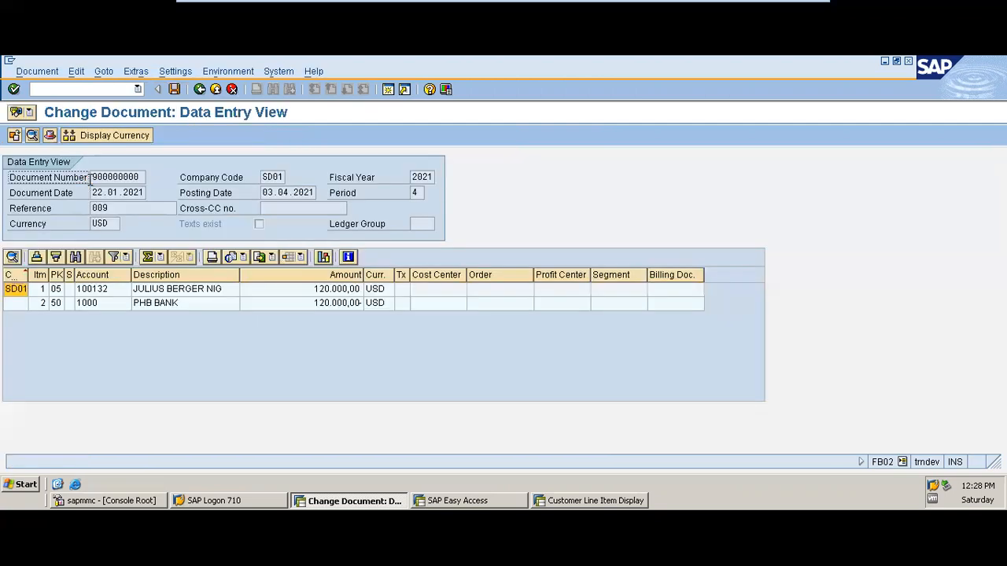
double_click(198, 293)
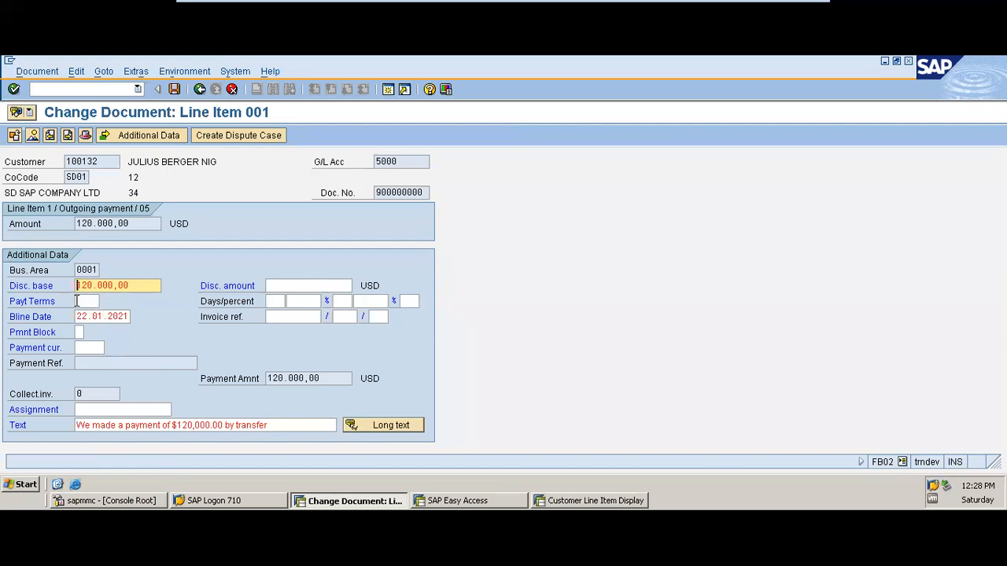
left_click(88, 301)
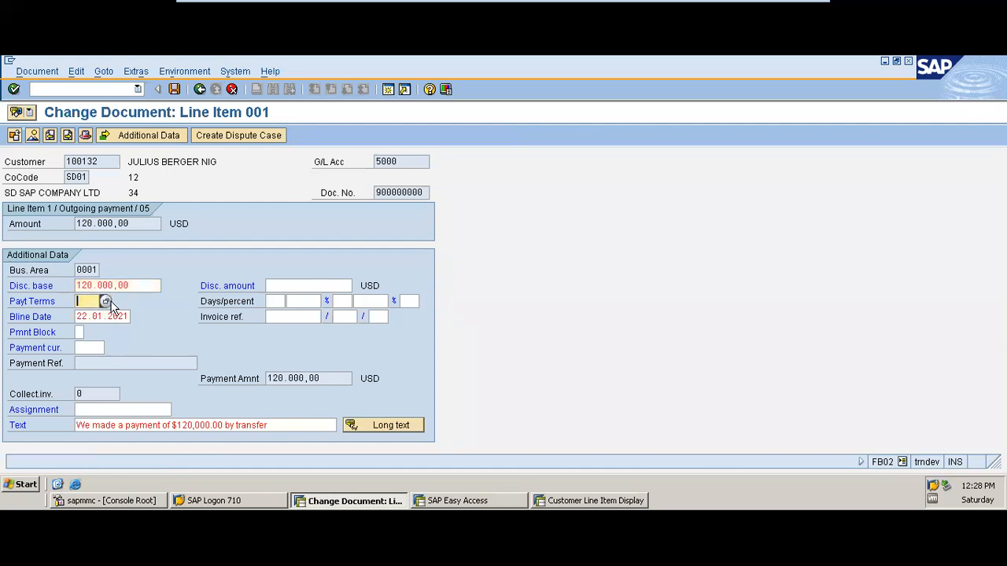
left_click(107, 301)
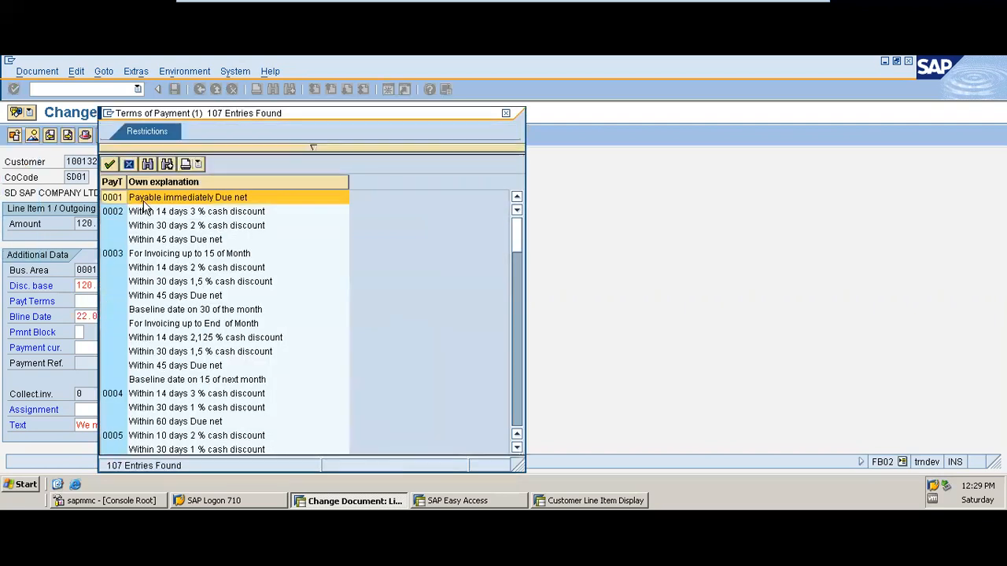
left_click(143, 197)
double_click(143, 198)
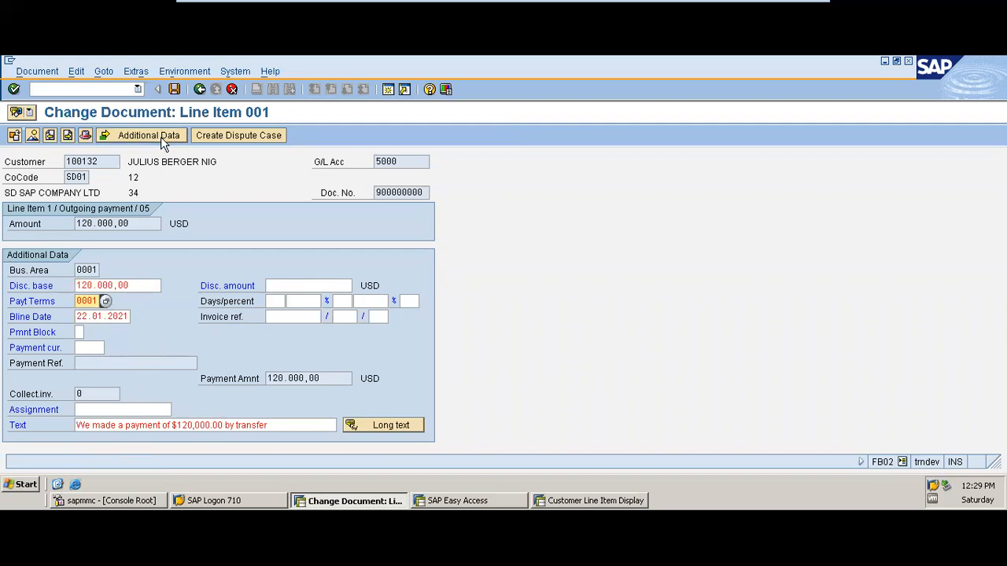
left_click(174, 89)
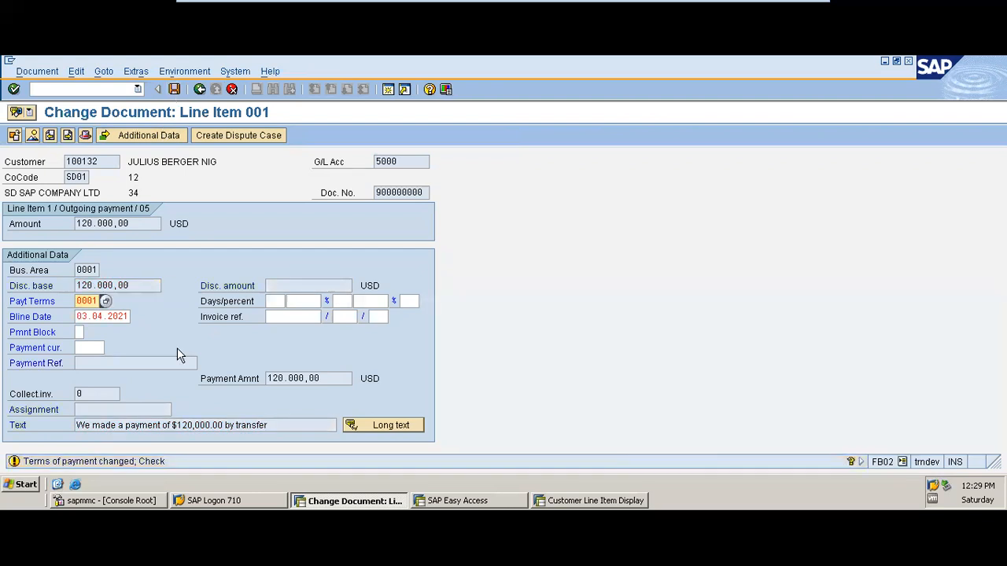
key("Return")
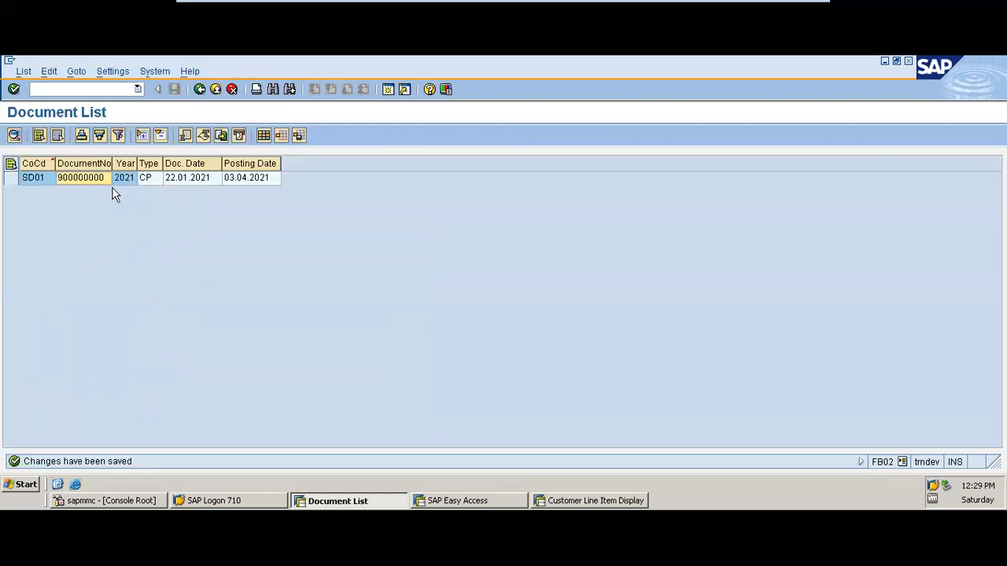
Reopen the customer line item of the CP document and view its document header details
double_click(89, 179)
double_click(154, 291)
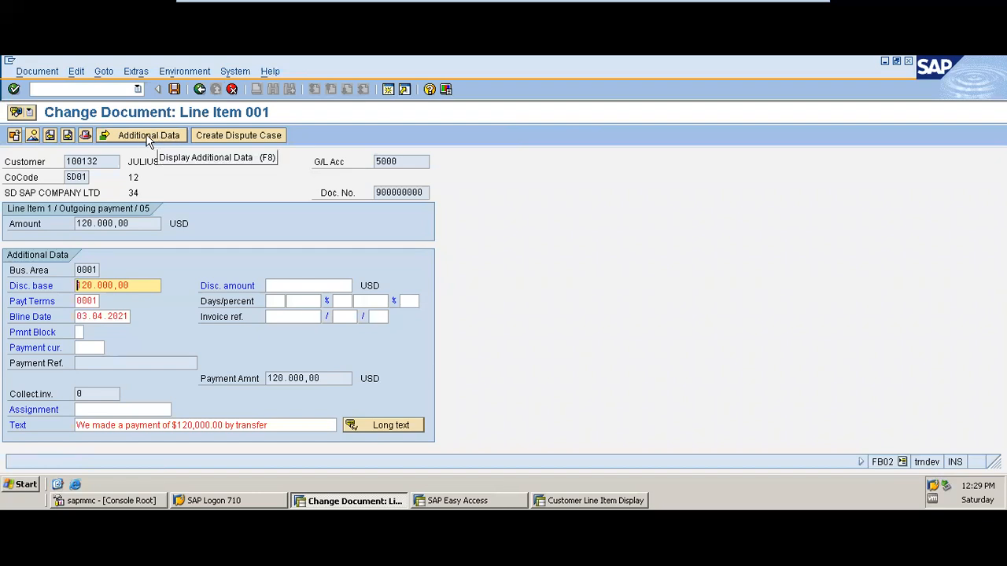
left_click(85, 135)
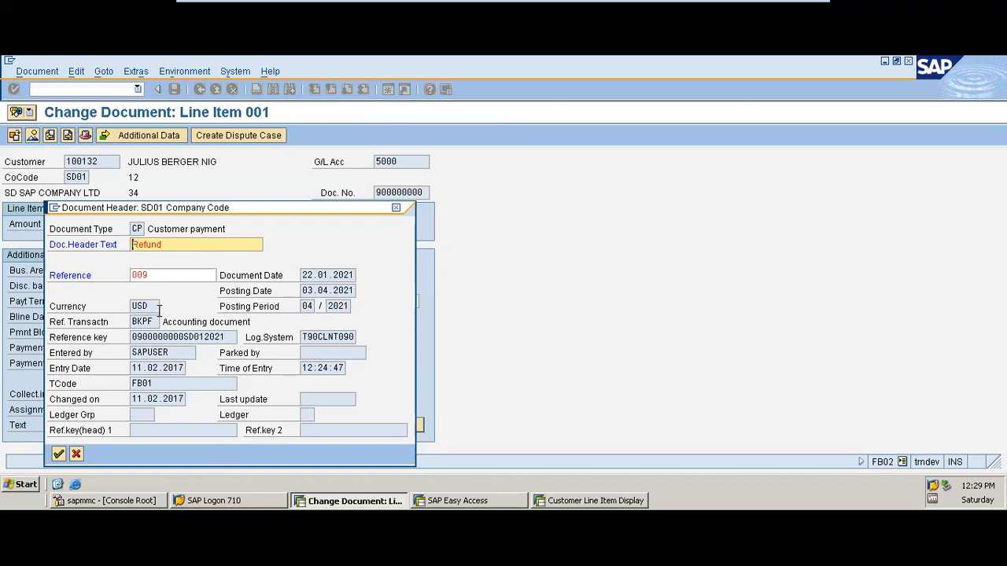
left_click(60, 457)
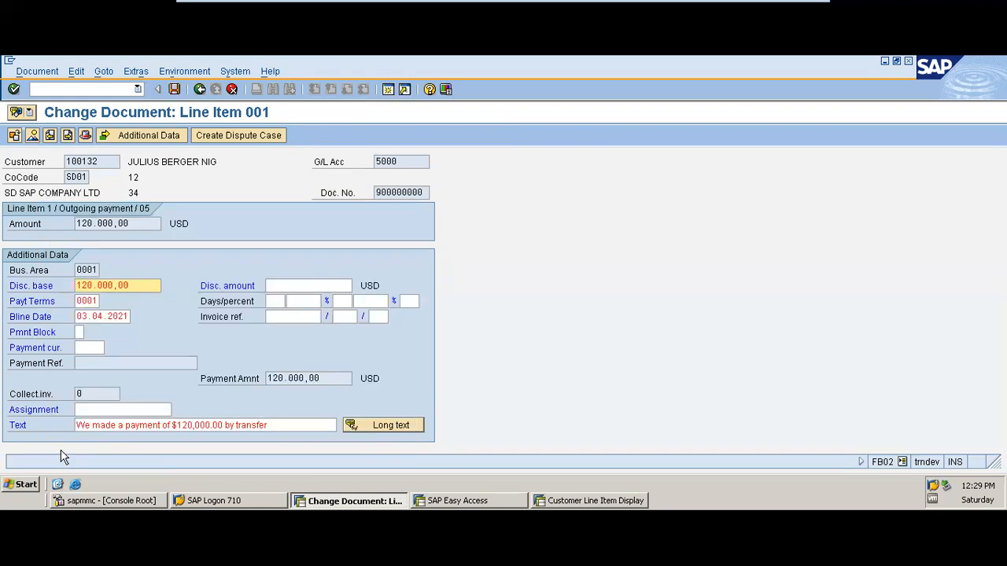
Return to the document's line item overview, check the currency display, and go back to the document list
left_click(31, 137)
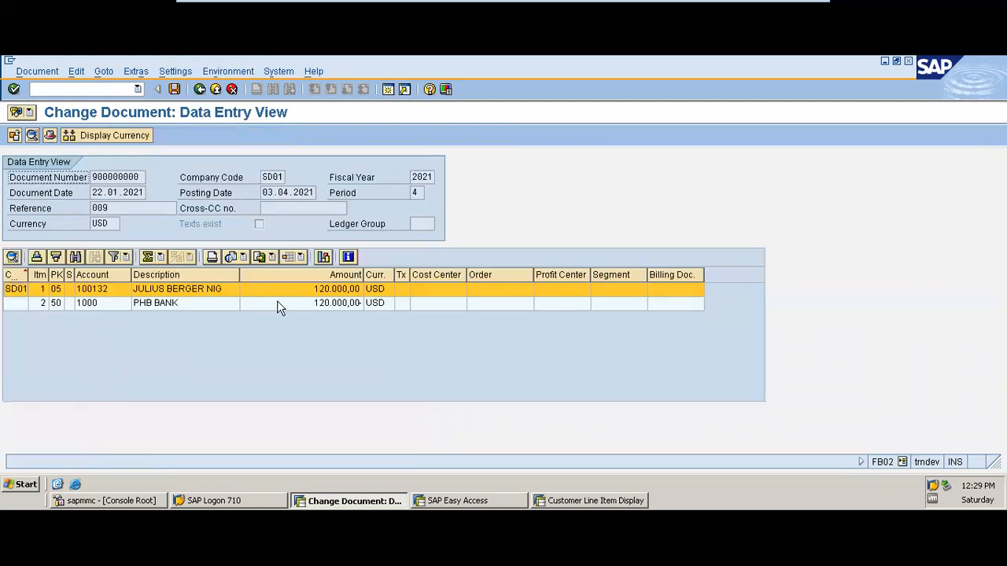
left_click(106, 137)
left_click(214, 323)
left_click(177, 376)
left_click(200, 89)
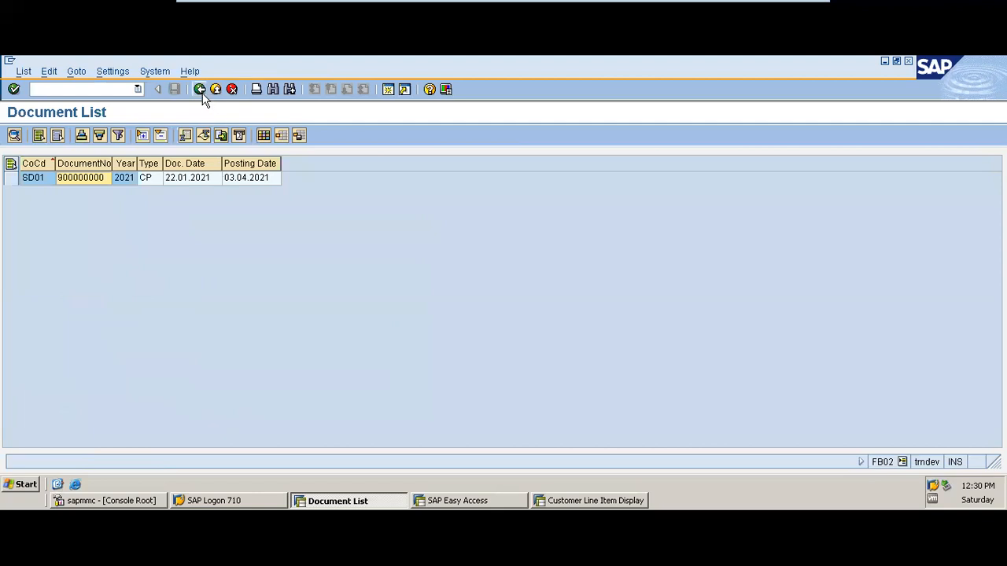
Leave the document list and exit FB02 to the SAP Easy Access screen
left_click(200, 92)
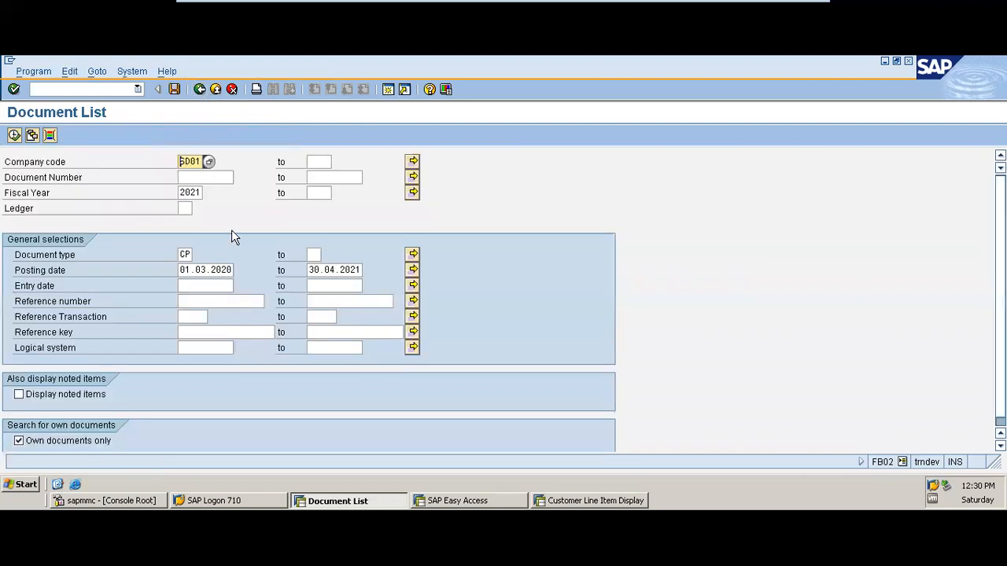
left_click(201, 91)
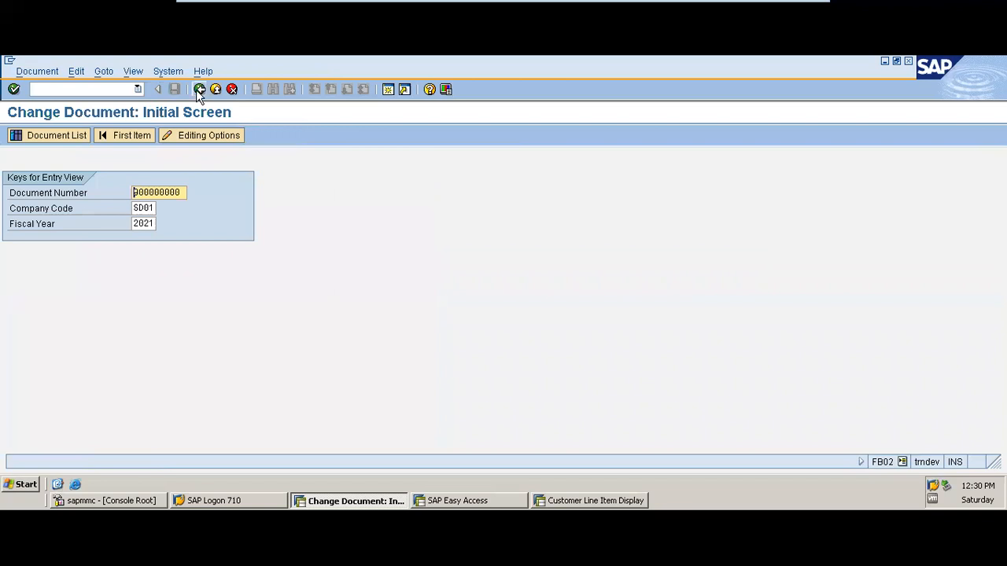
left_click(200, 91)
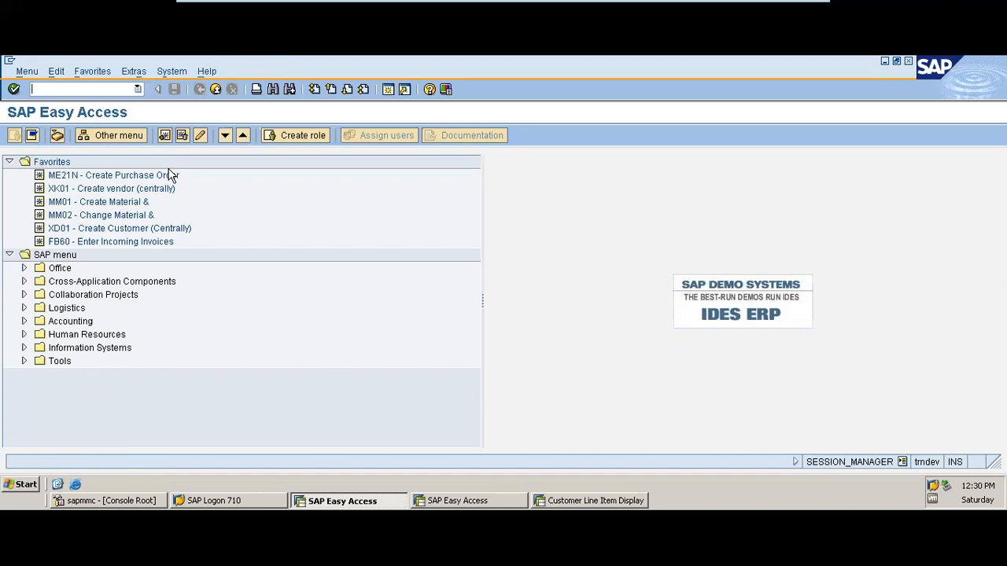
Switch to the PowerPoint presentation and highlight the FB03 code on the Accounting Documents slide
mouse_move(517, 2)
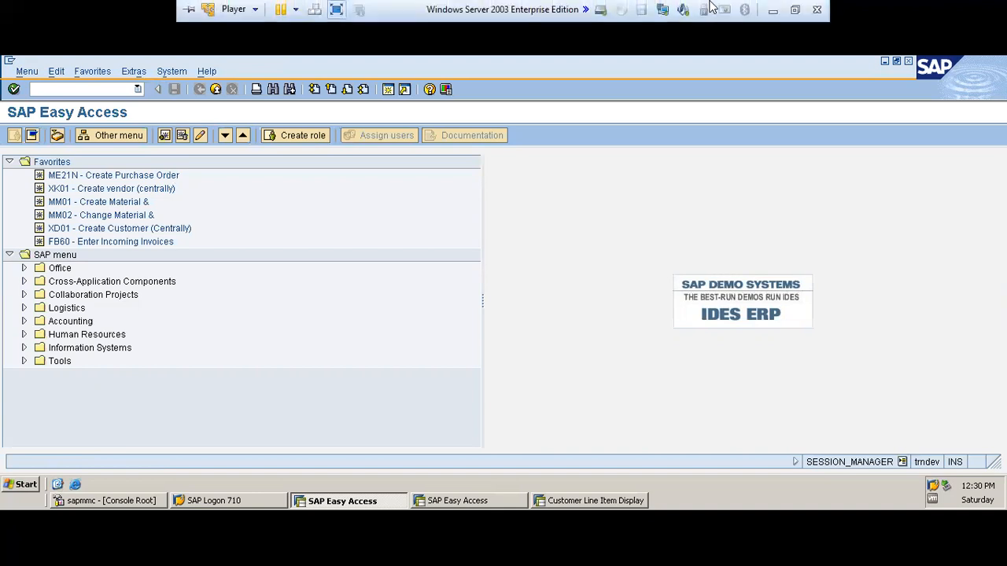
left_click(772, 11)
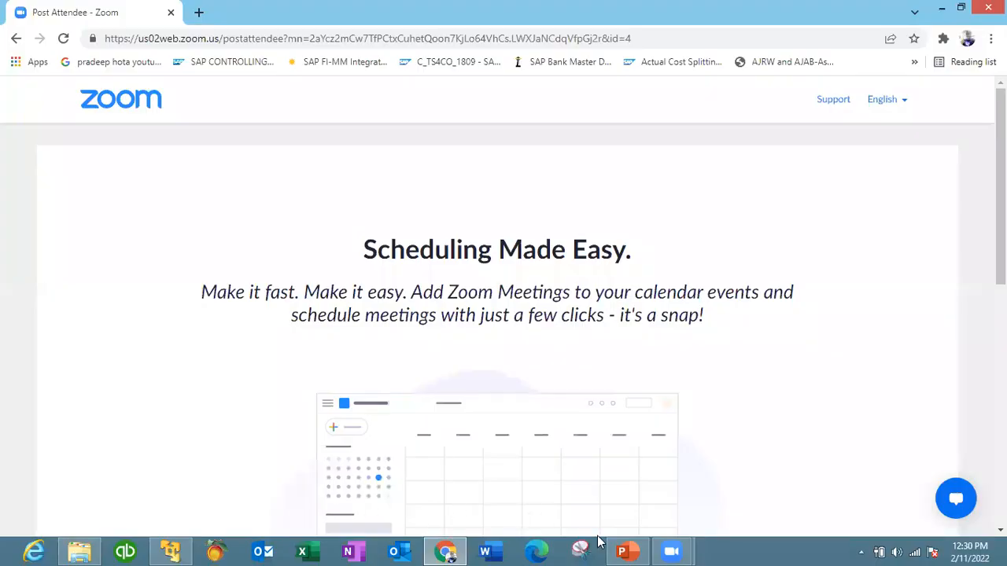
left_click(619, 551)
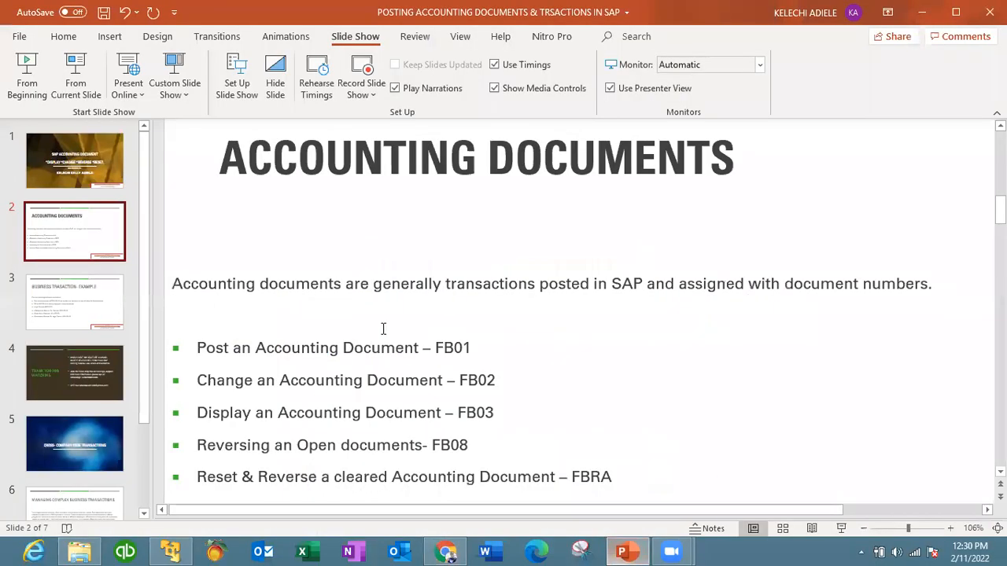
left_click(464, 409)
left_click_drag(496, 411, 462, 417)
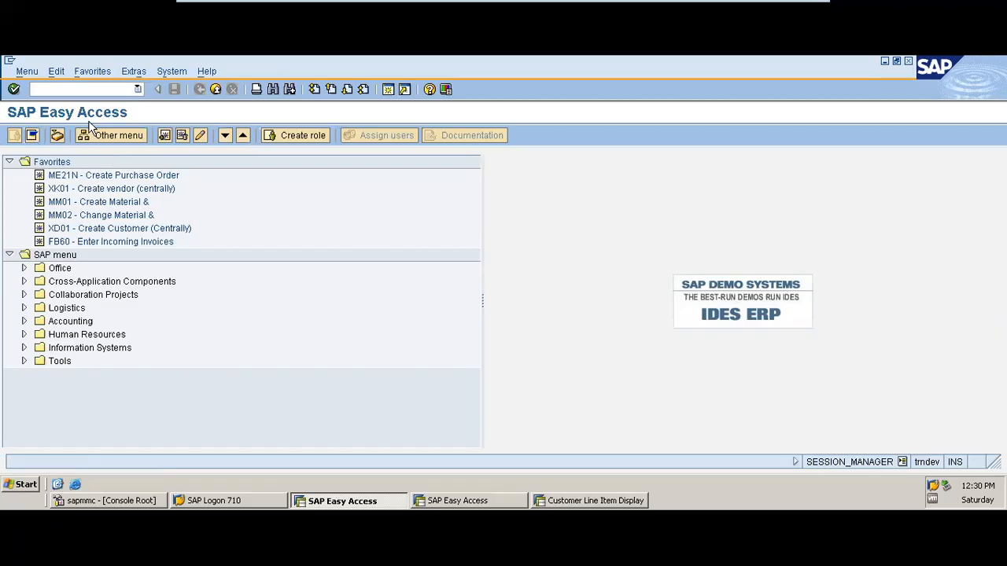
In SAP, run transaction FB03, display the CP document for company code SD01 and fiscal year 2021, and open its customer line item
type("fb03")
key("Return")
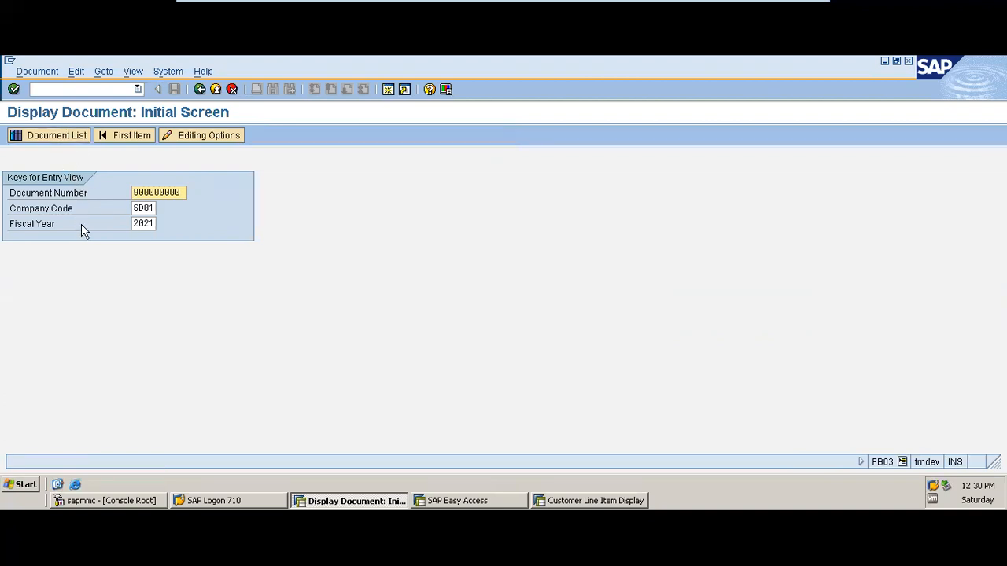
key("Return")
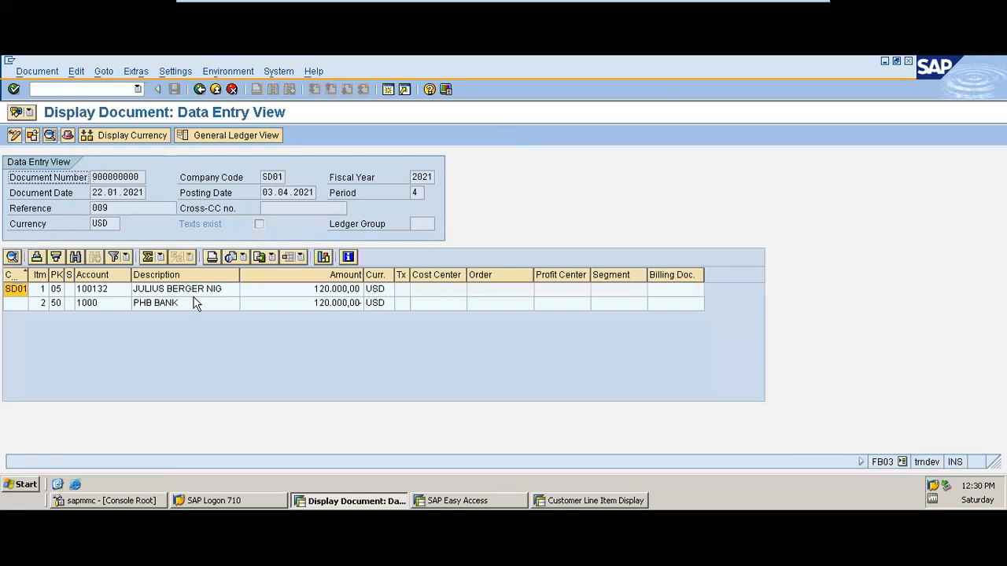
double_click(175, 289)
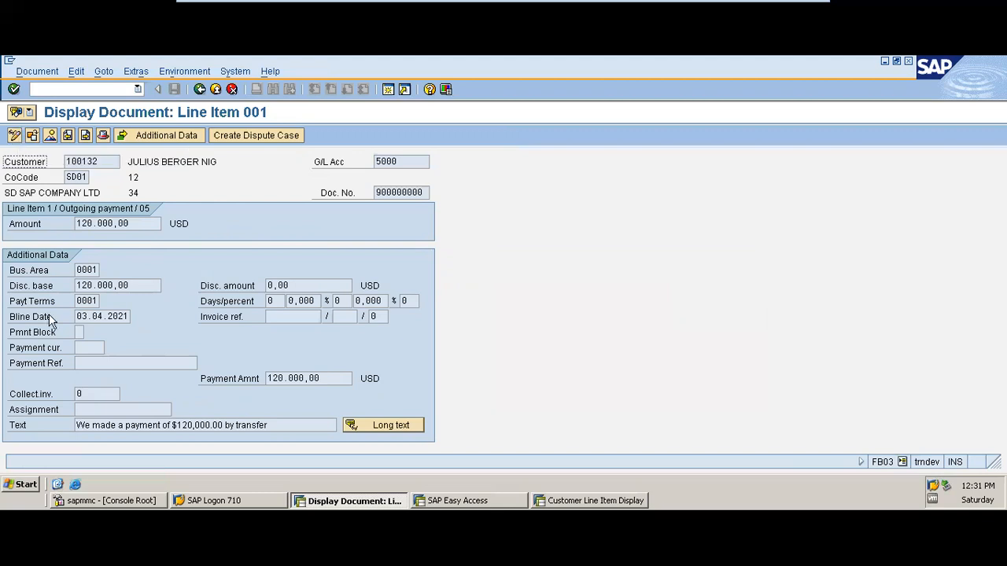
Review the line item's options for creating attachments and notes, and exit FB03 to the SAP Easy Access screen
left_click(30, 112)
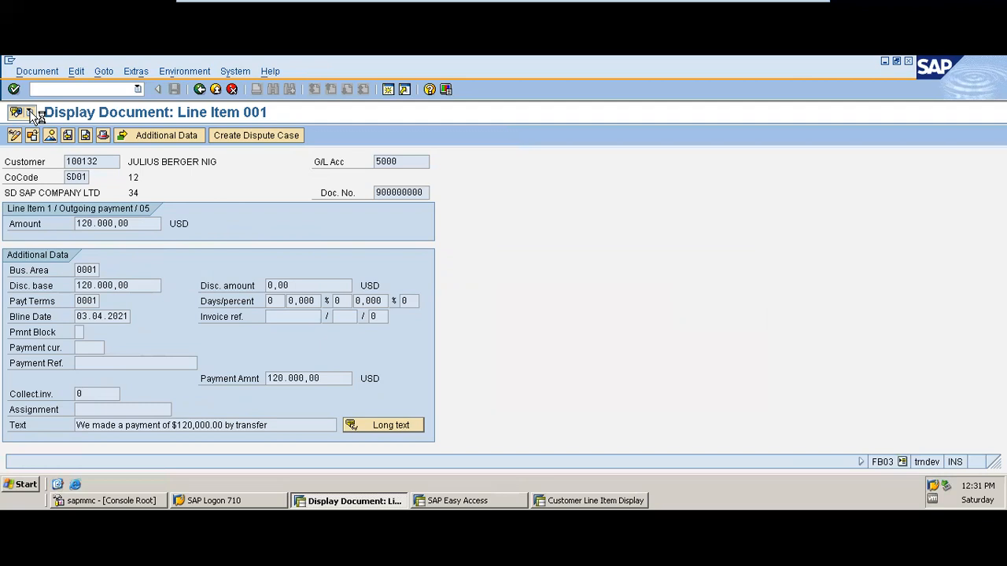
left_click(29, 113)
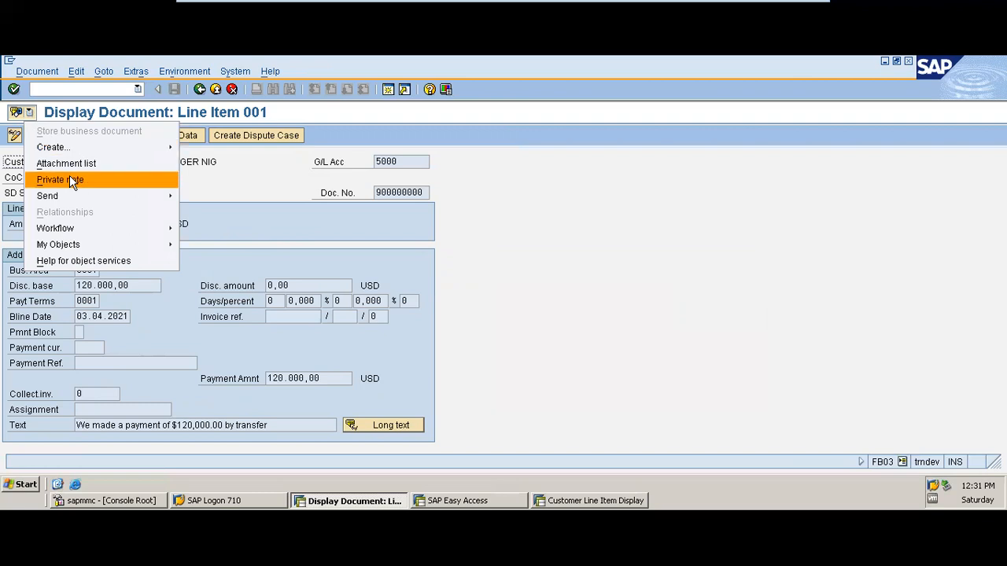
mouse_move(63, 147)
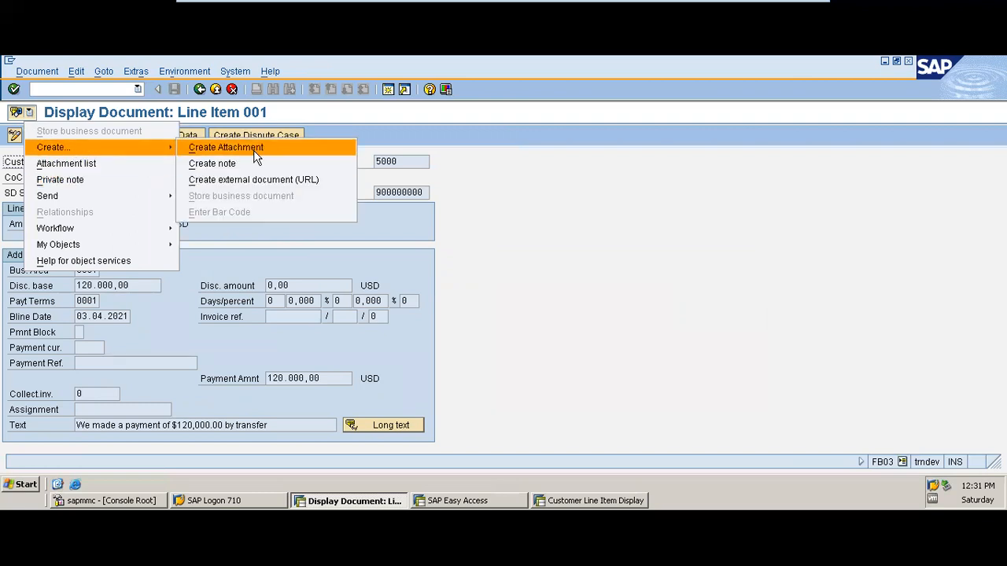
left_click(291, 246)
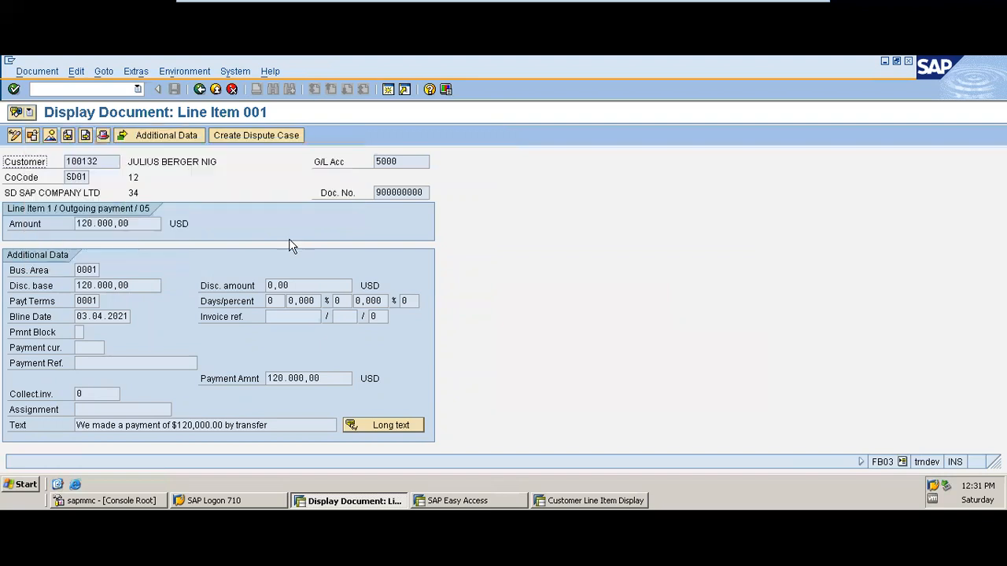
left_click(200, 89)
left_click(200, 90)
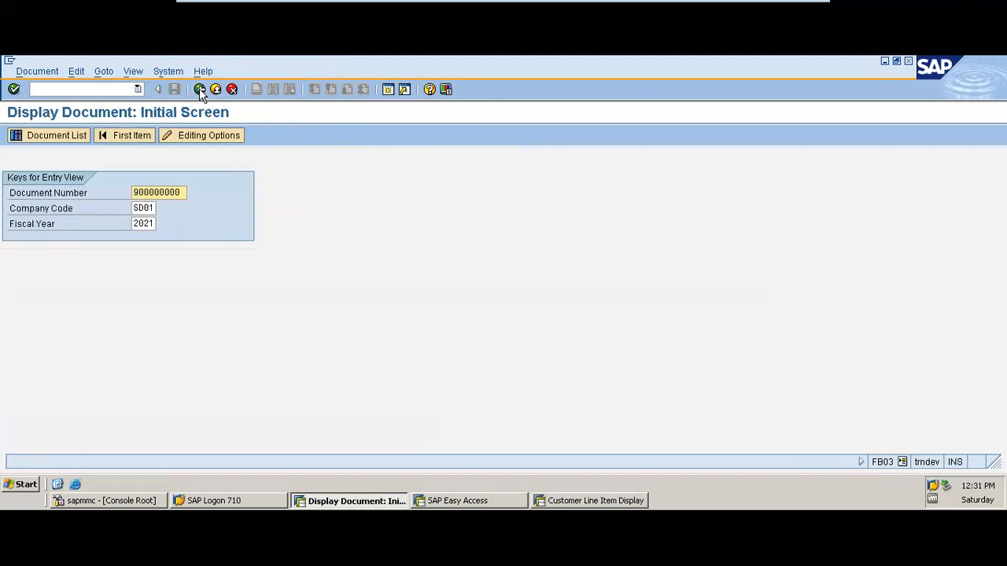
left_click(200, 89)
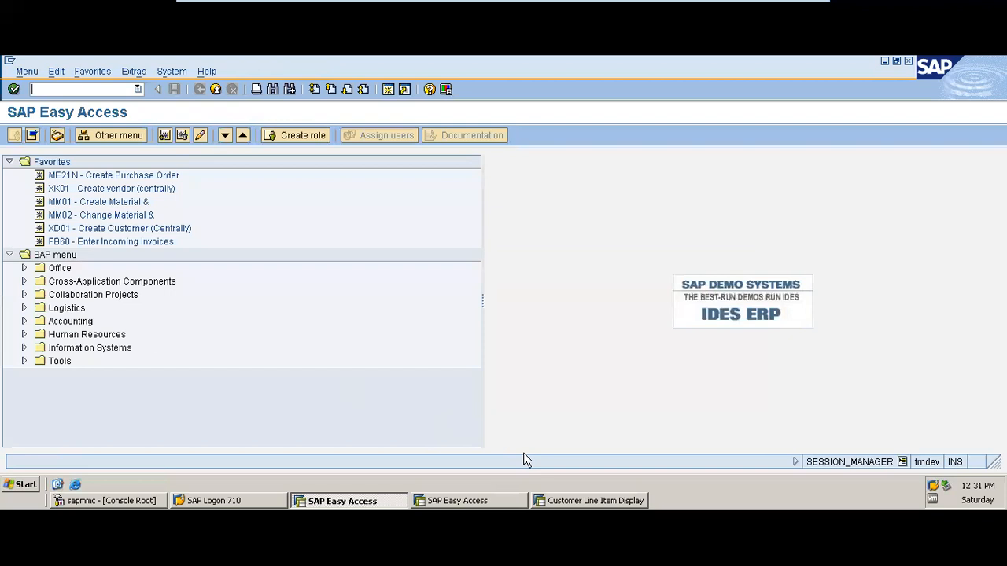
Check the customer line item display, and switch to PowerPoint to highlight the FB08 code on the Accounting Documents slide
left_click(591, 504)
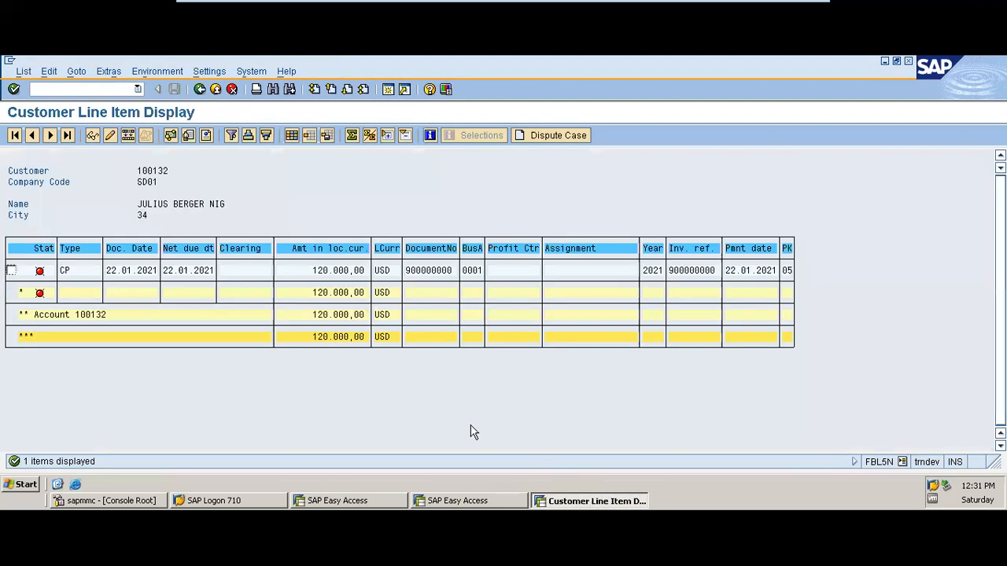
left_click(773, 9)
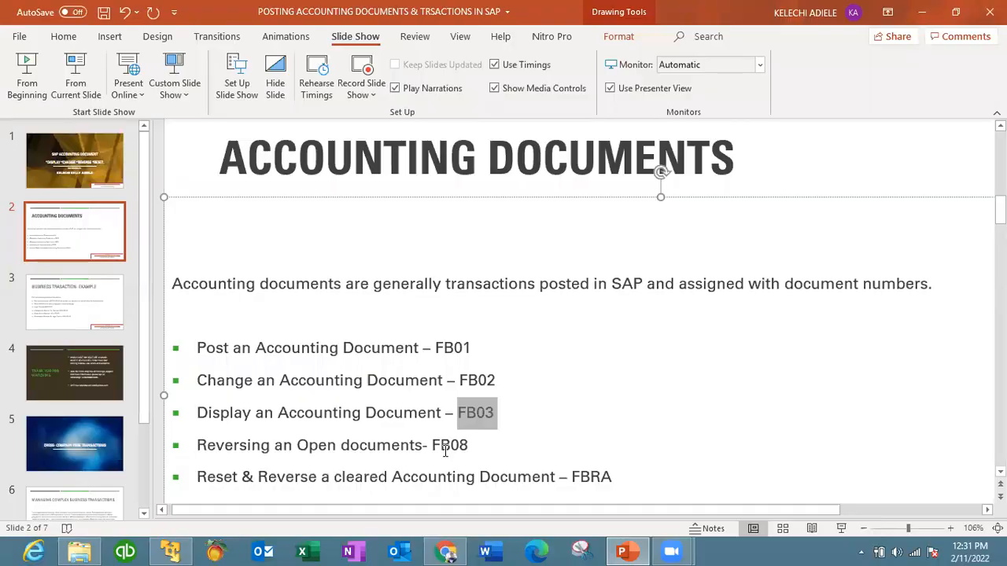
left_click(439, 445)
left_click_drag(432, 446, 463, 446)
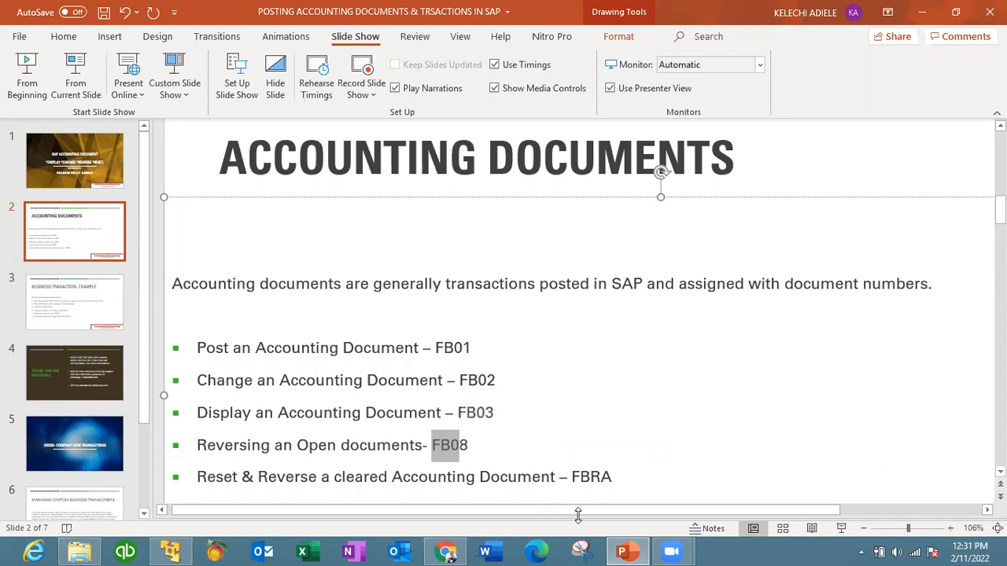
Switch back to SAP and start transaction FB08 for reversing a document
left_click(174, 551)
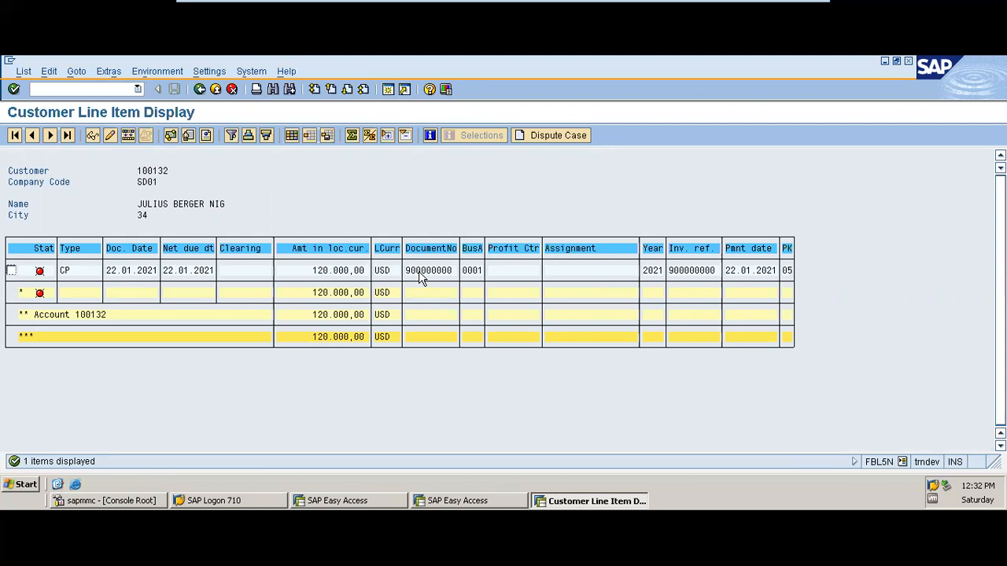
left_click(339, 503)
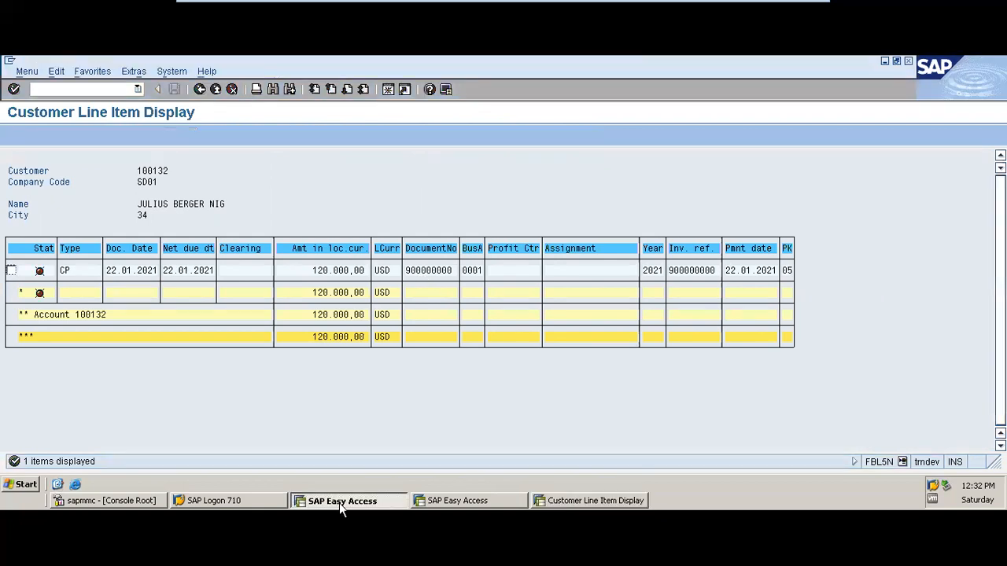
type("fb08")
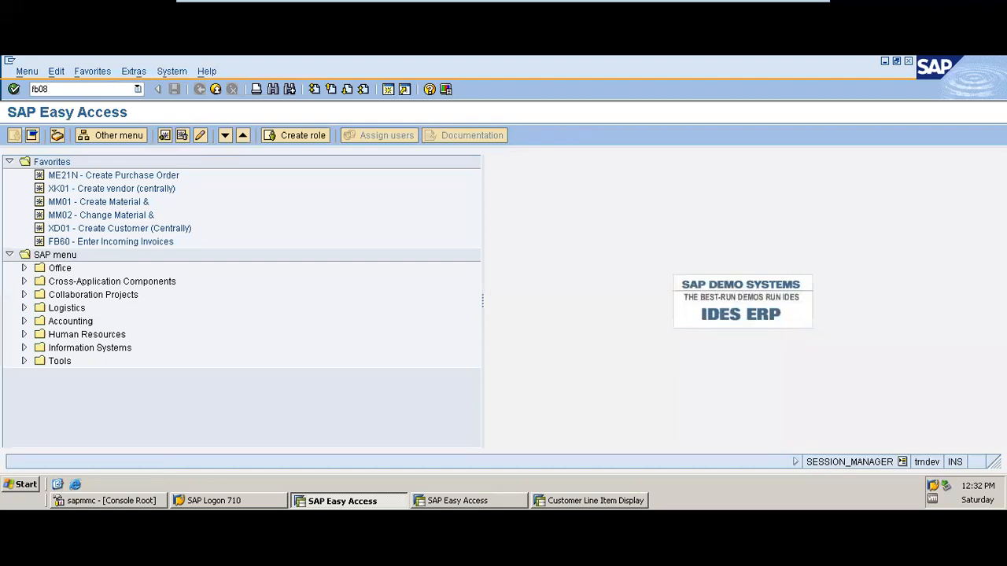
key("Return")
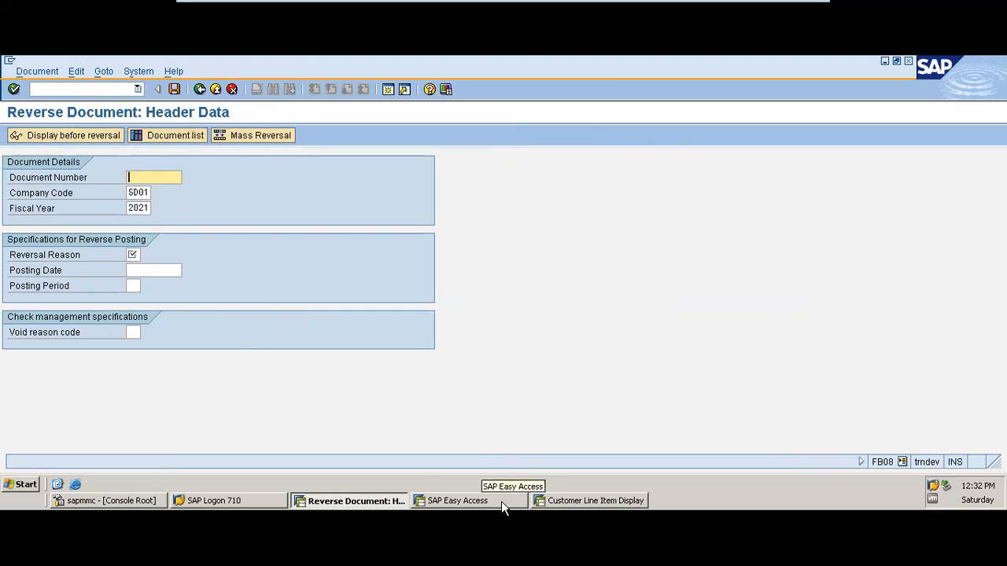
Open the CP item from the customer line item list and copy its document number into the FB08 reversal header
left_click(562, 507)
double_click(432, 274)
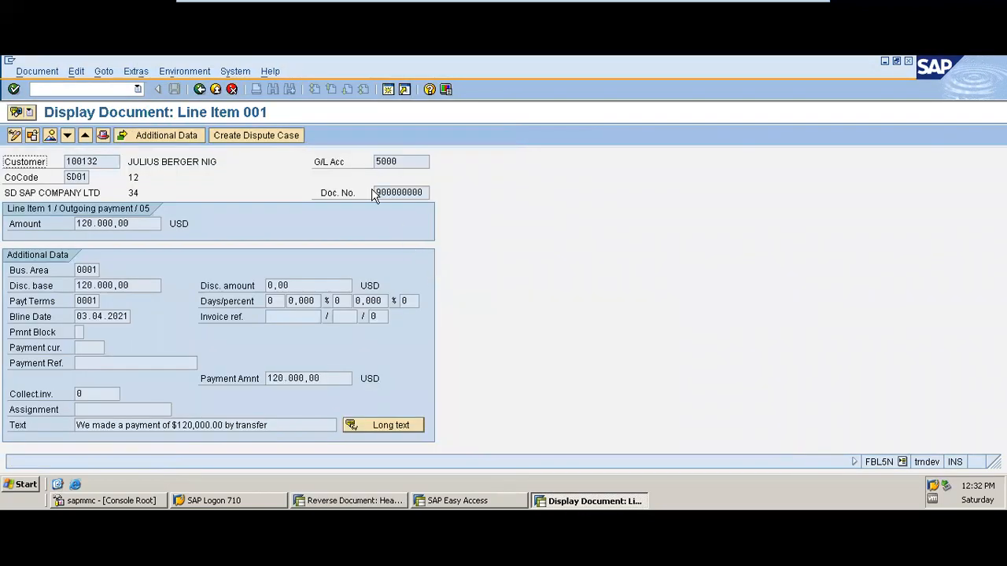
left_click_drag(373, 195, 472, 193)
key("ctrl+c")
left_click(353, 501)
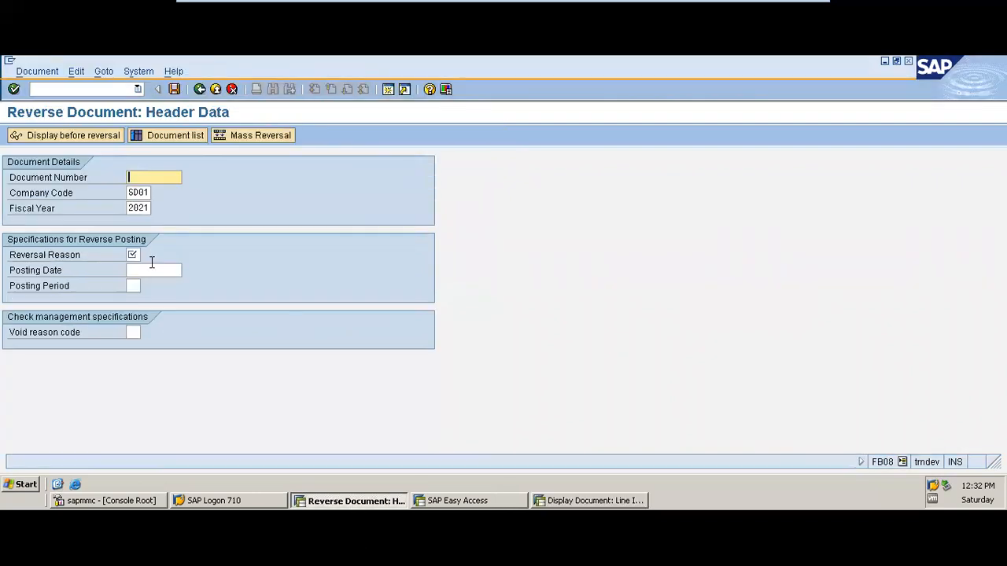
key("ctrl+v")
Return the customer line item session to its item list and switch back to the Reverse Document header data
left_click(555, 501)
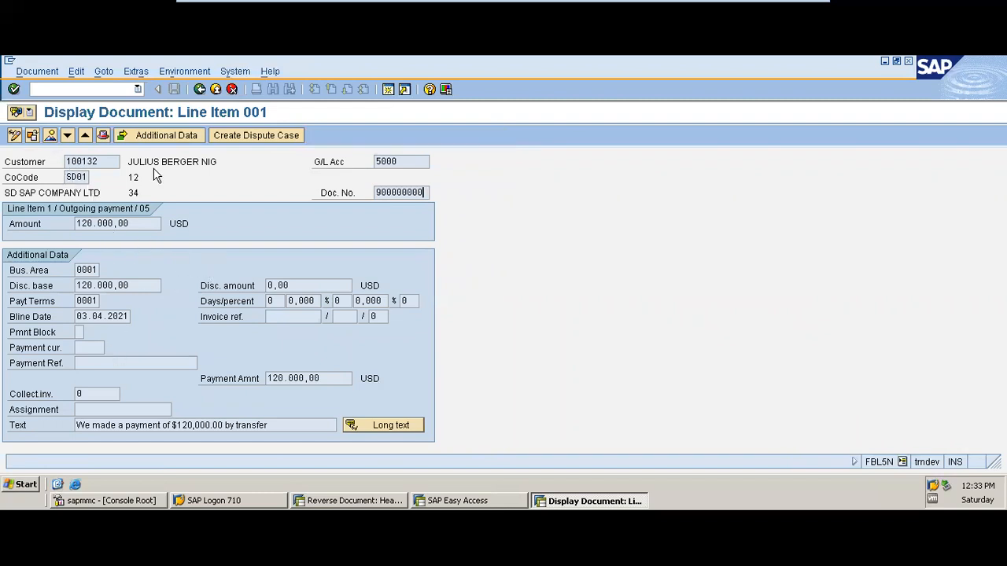
left_click(200, 90)
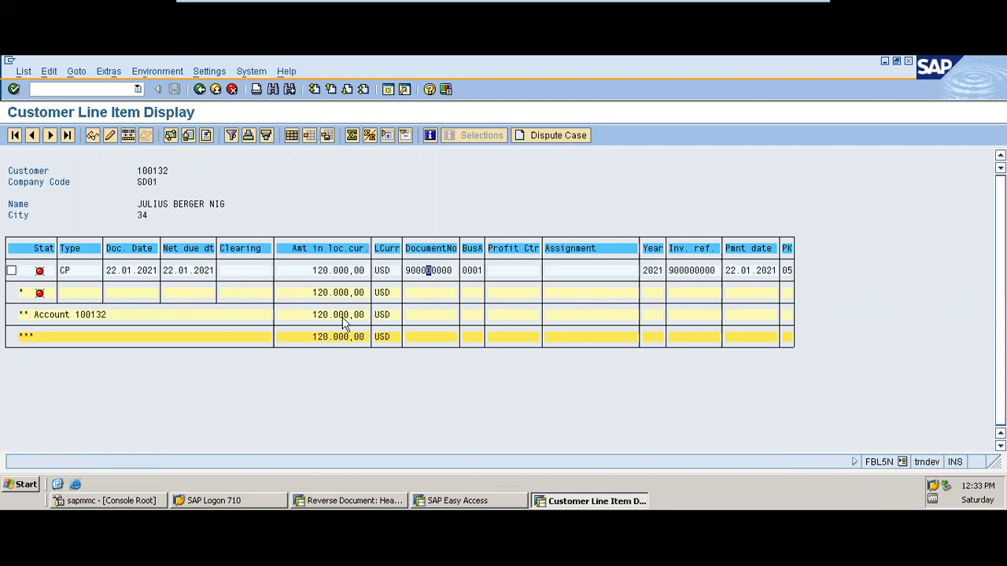
left_click(319, 501)
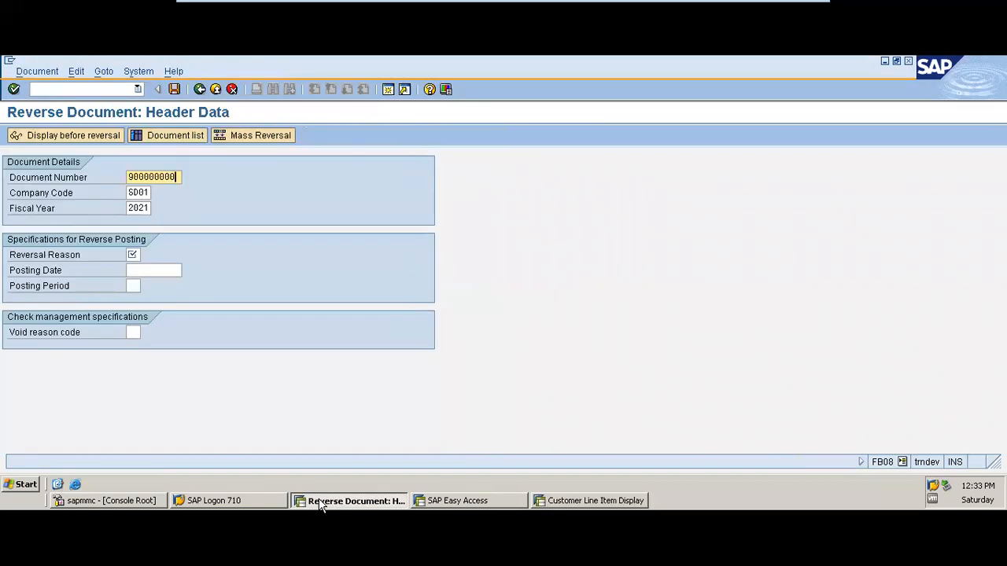
Set the reversal reason to 01 (Reversal in current period)
left_click(135, 256)
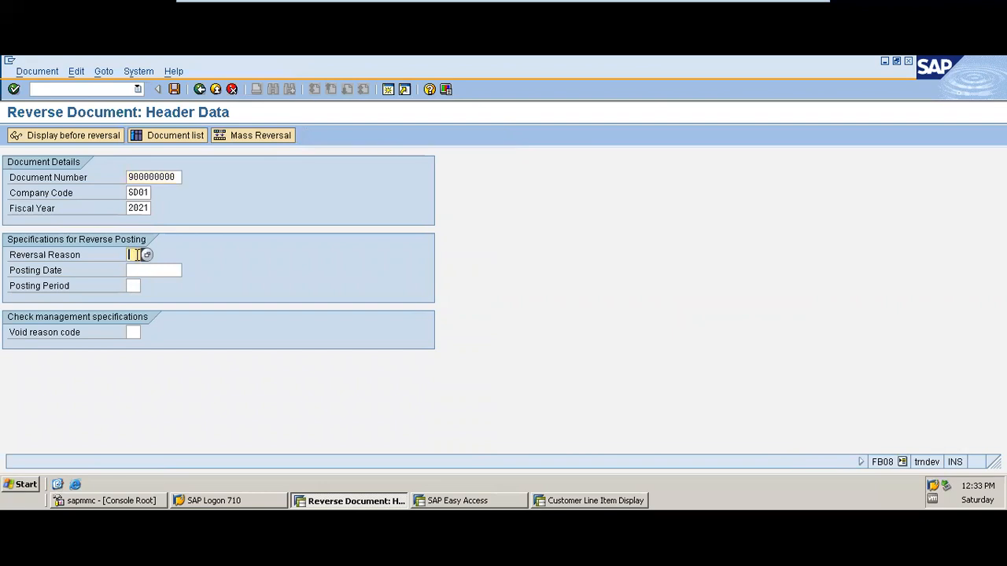
left_click(145, 257)
left_click_drag(243, 114, 429, 113)
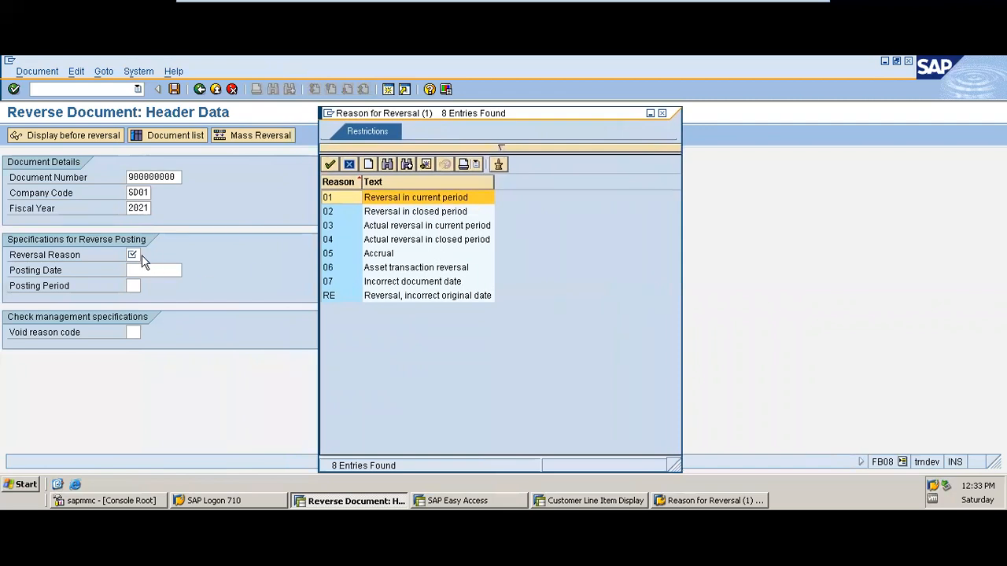
double_click(381, 199)
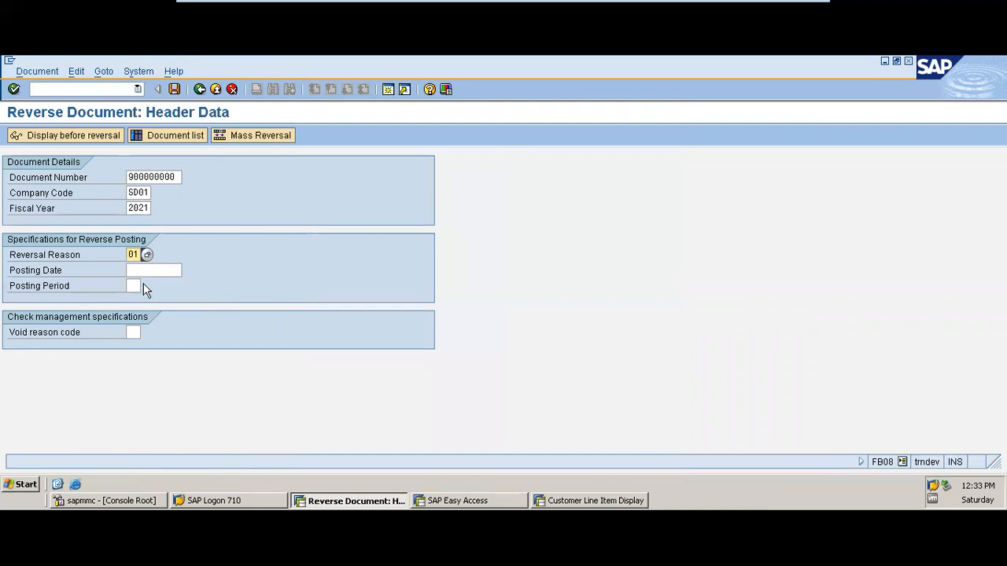
key("Tab")
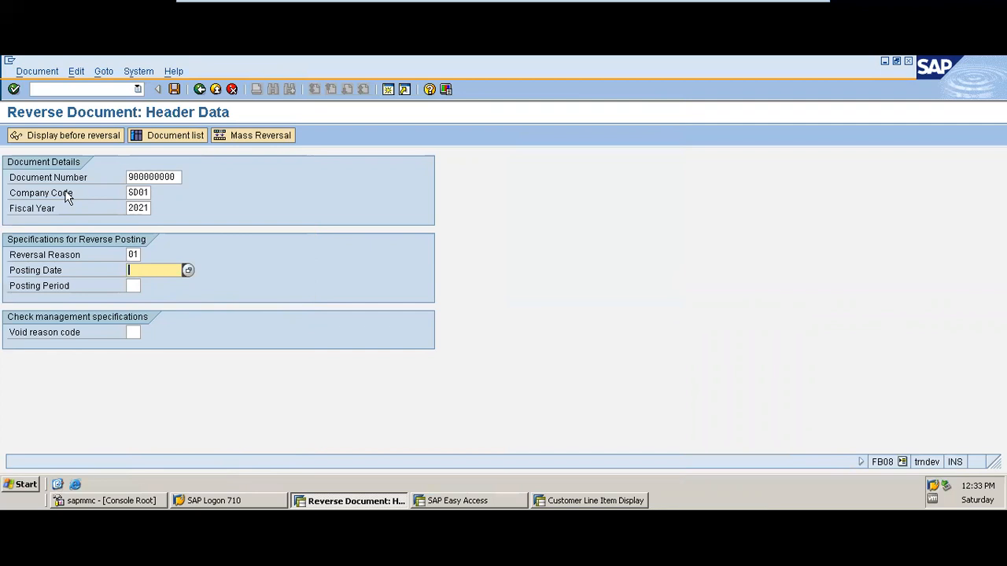
Display the CP document before reversal and return to the reversal header data
left_click(78, 138)
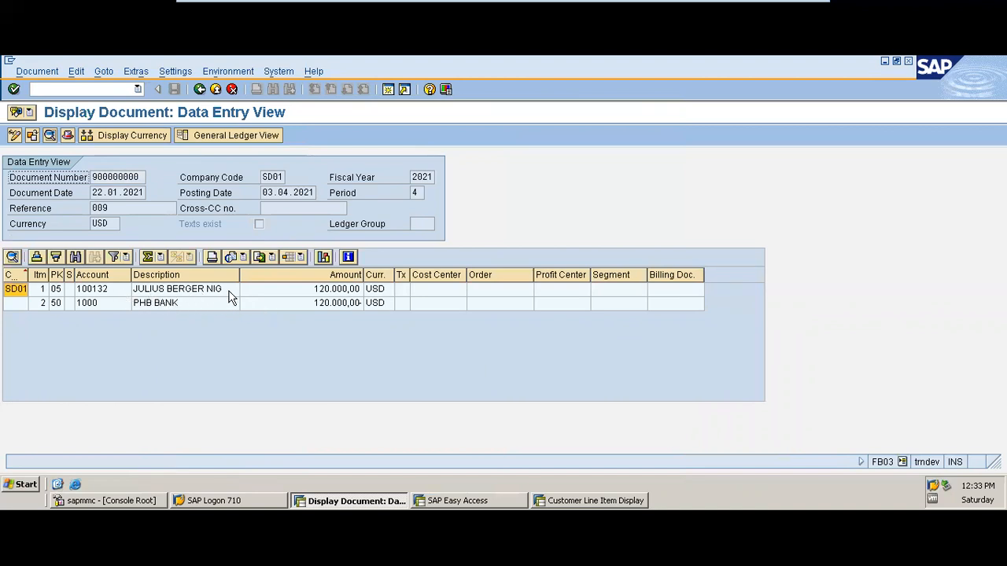
left_click(201, 90)
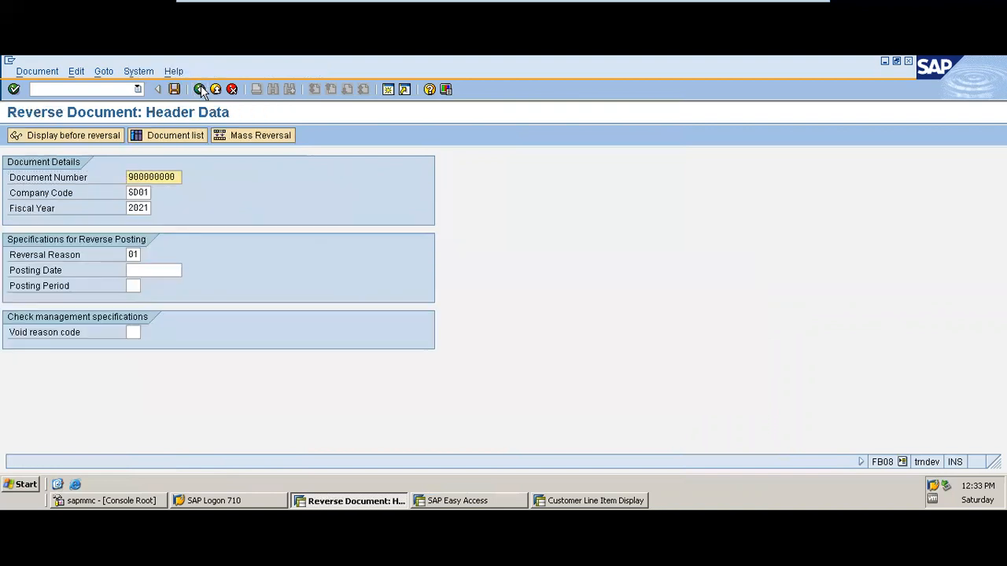
Post the reversal of the CP document and refresh the customer line item list
left_click(35, 73)
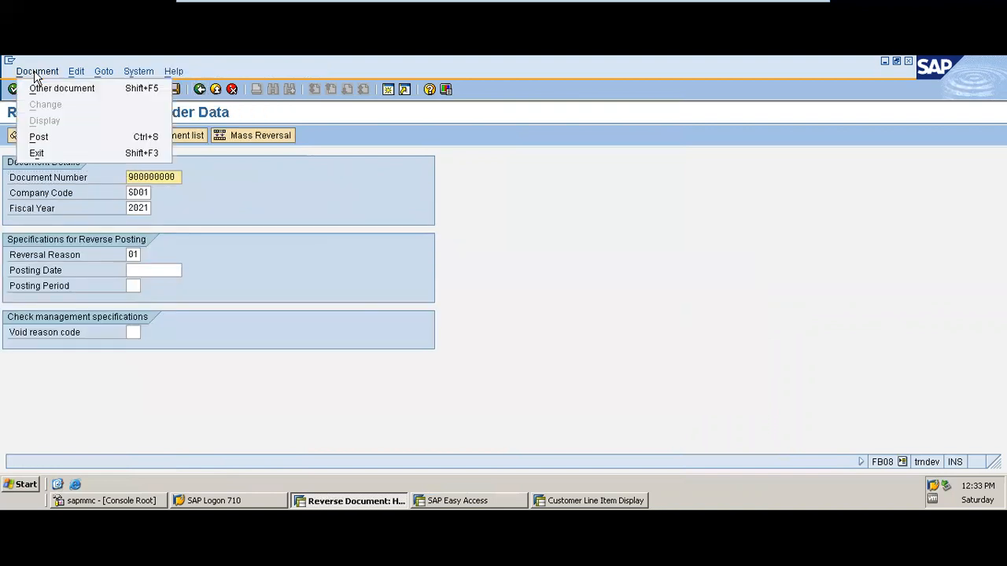
left_click(43, 138)
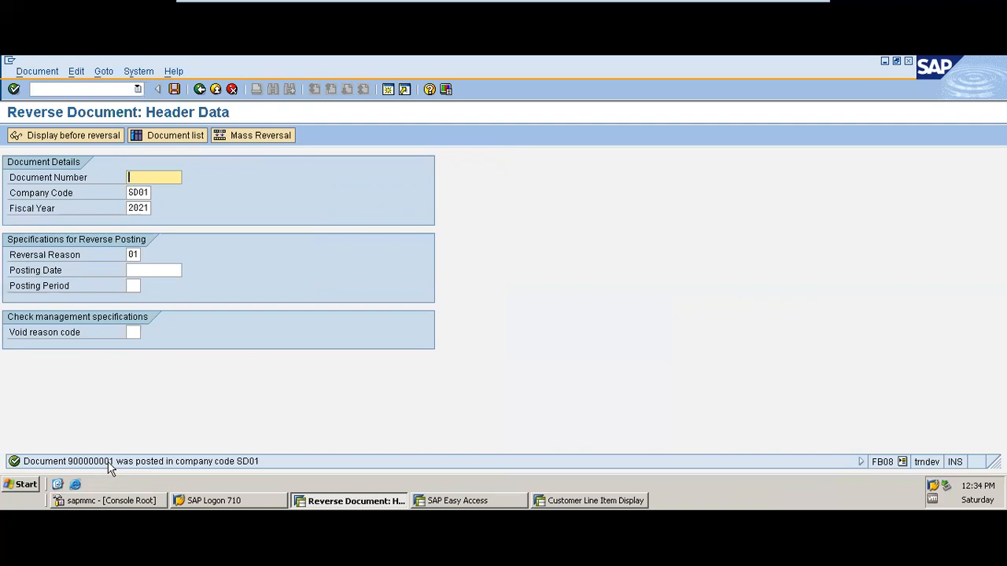
left_click(604, 501)
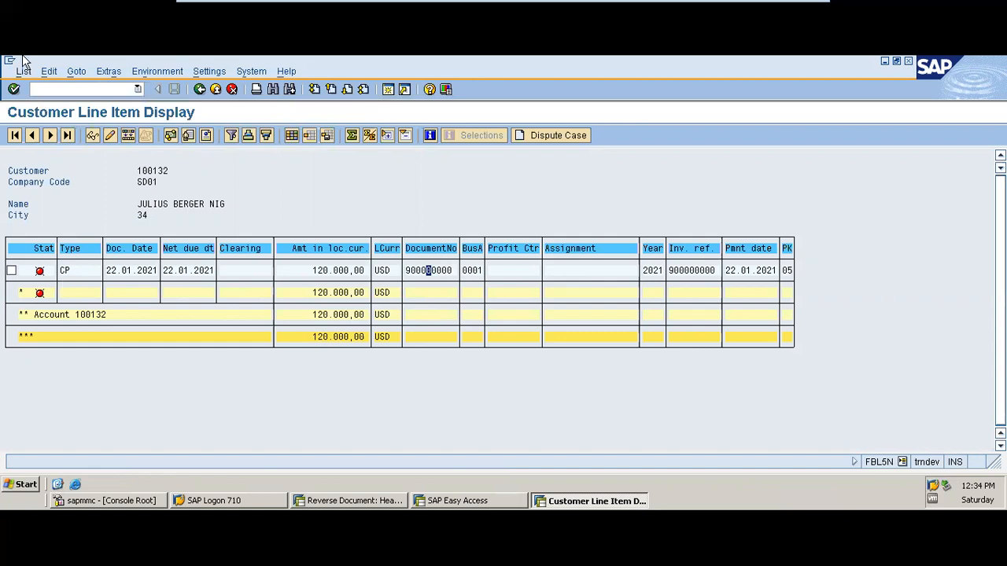
left_click(24, 71)
left_click(44, 105)
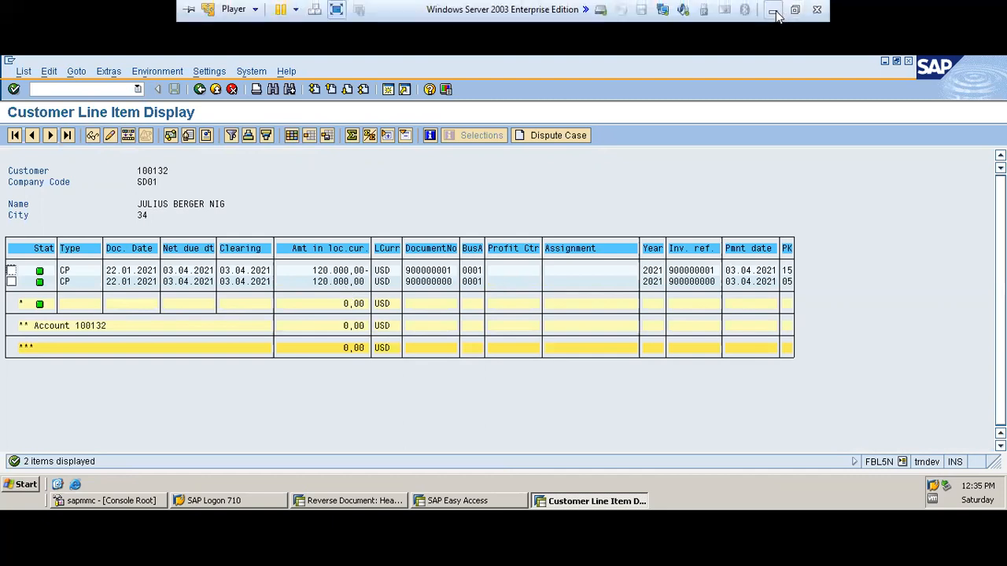
Switch to the PowerPoint slide on accounting documents to check the reversal transaction codes, and return to the SAP session
left_click(774, 10)
left_click(492, 445)
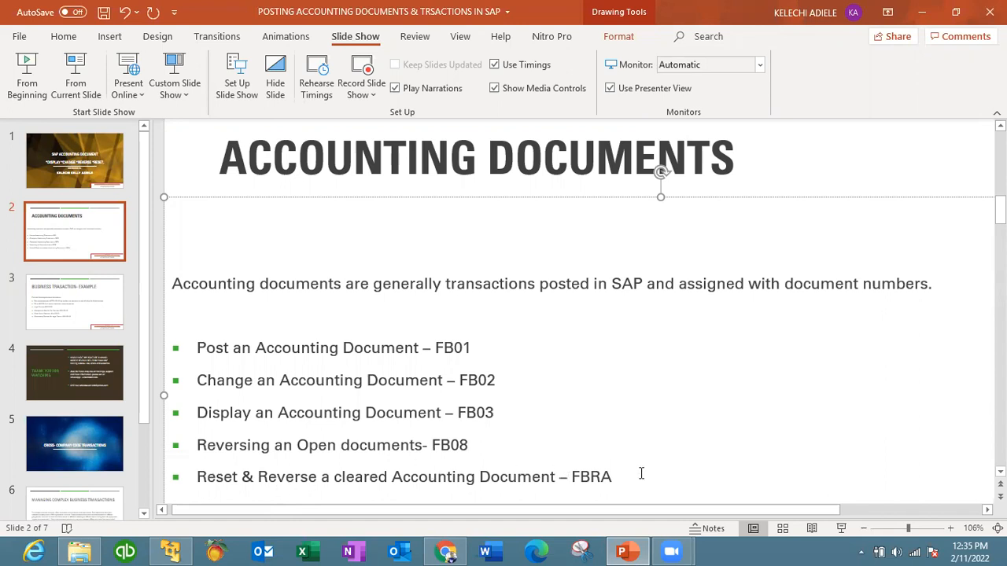
left_click(171, 551)
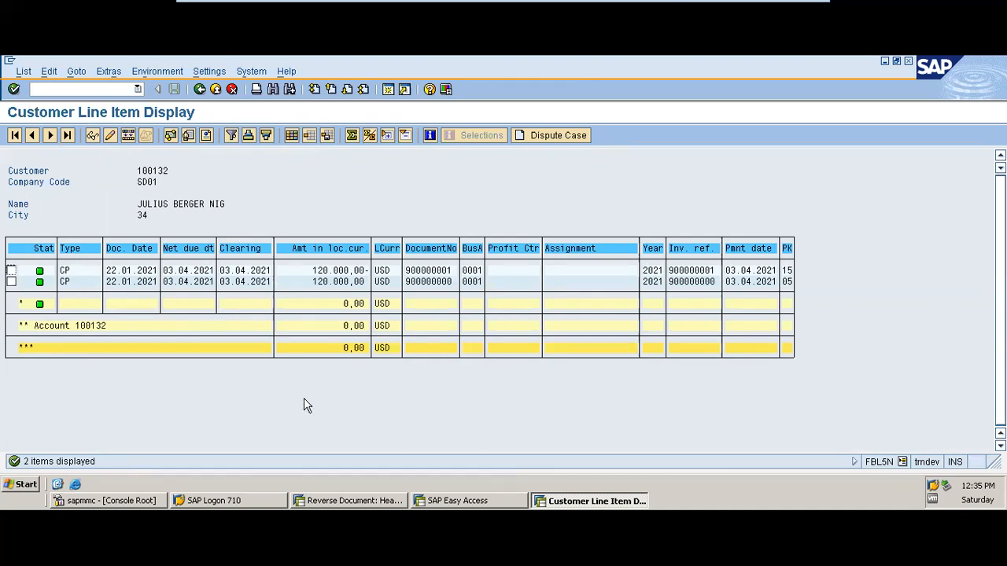
Exit the Reverse Document transaction without saving and start transaction FBRA for resetting cleared items
left_click(332, 510)
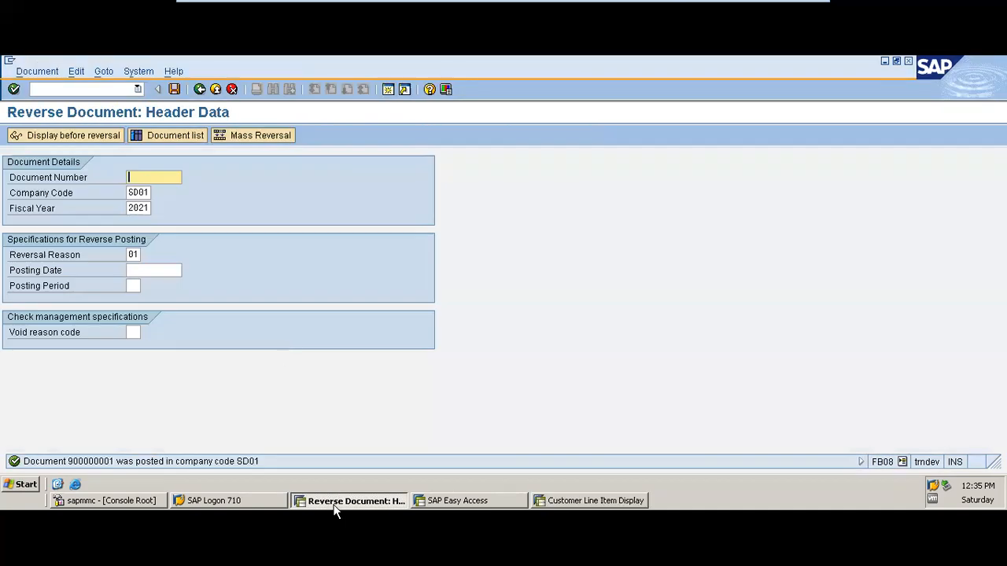
left_click(199, 89)
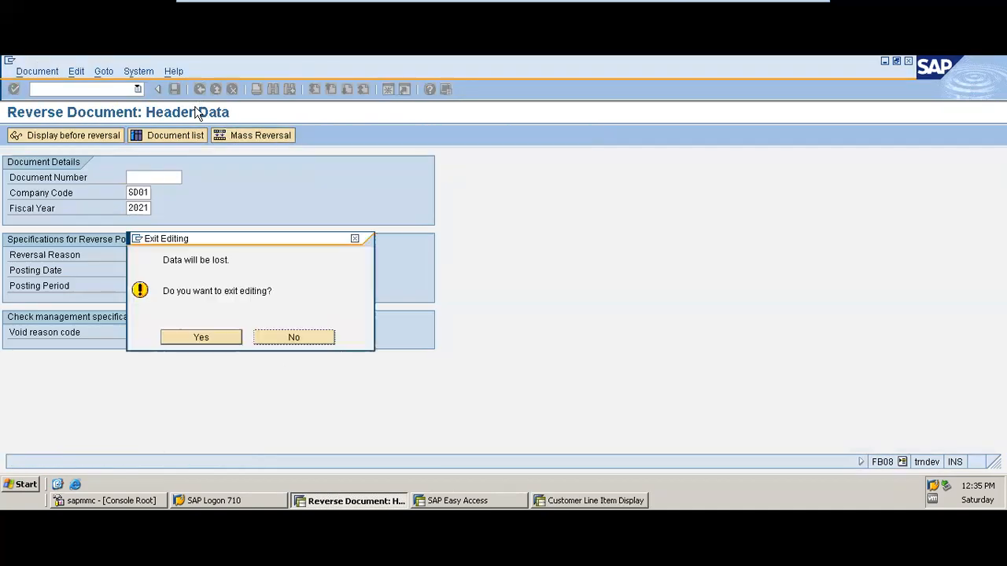
left_click(207, 338)
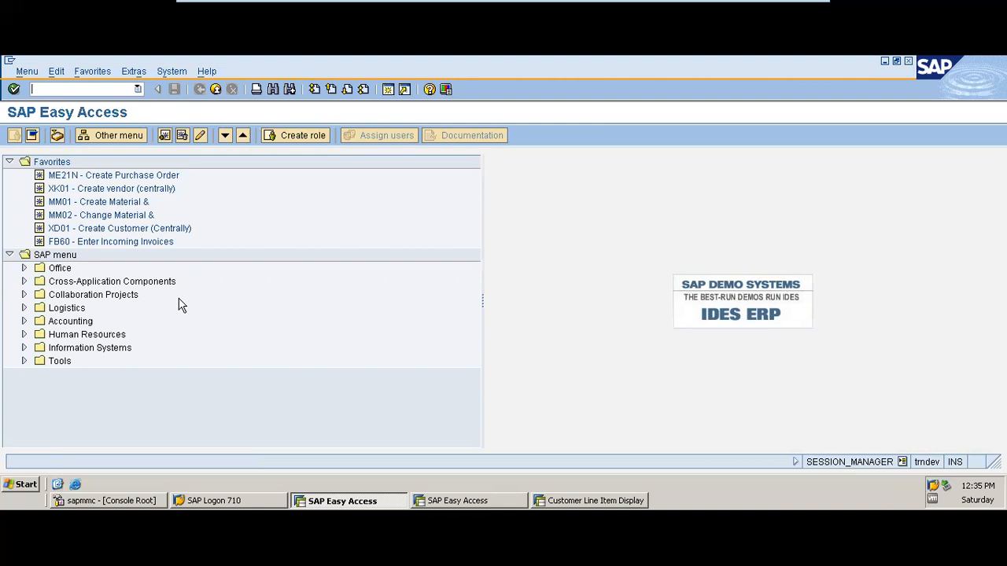
type("fbra")
key("Return")
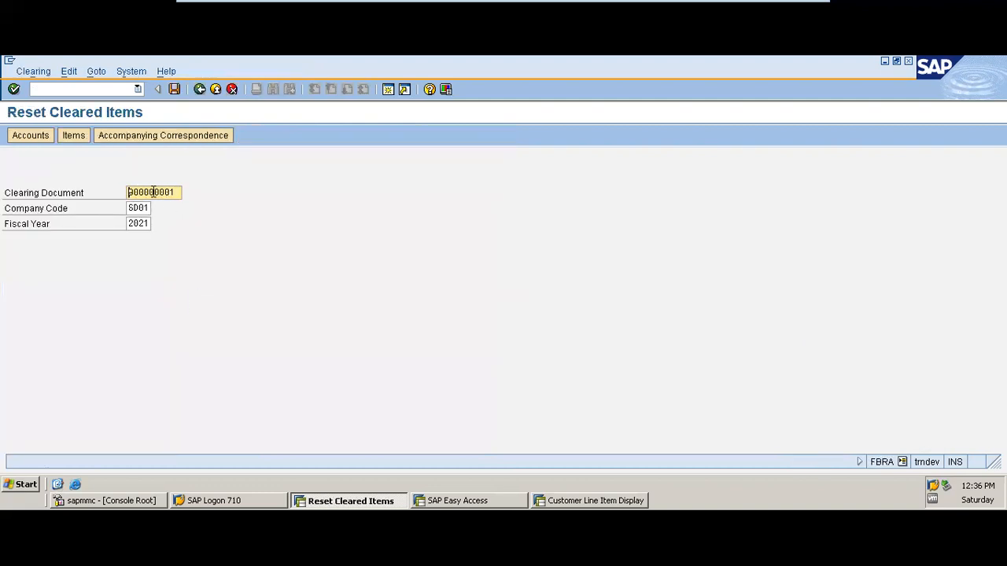
Check the clearing document against the customer line item list and view the accounts included in the clearing
left_click(590, 501)
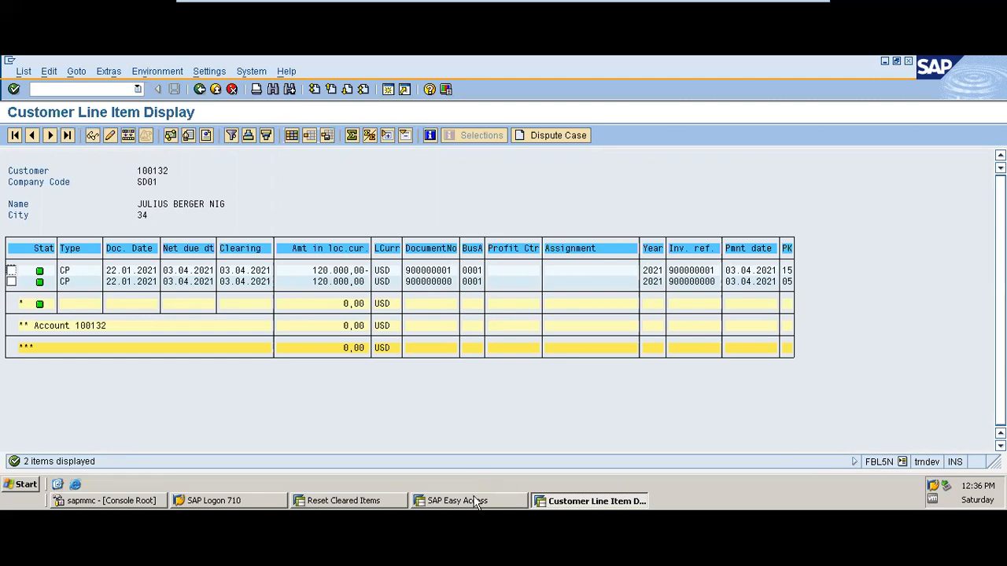
left_click(326, 502)
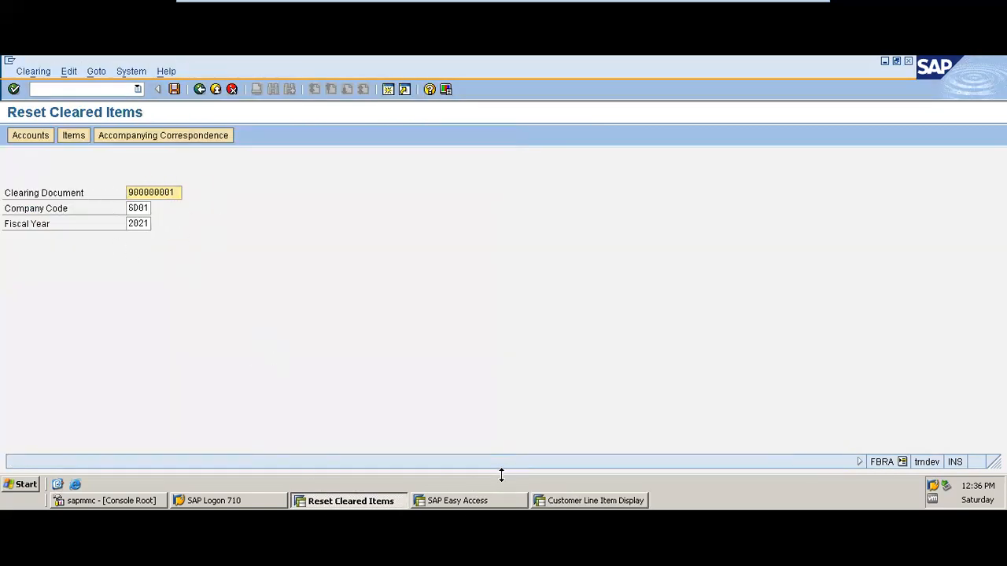
left_click(565, 502)
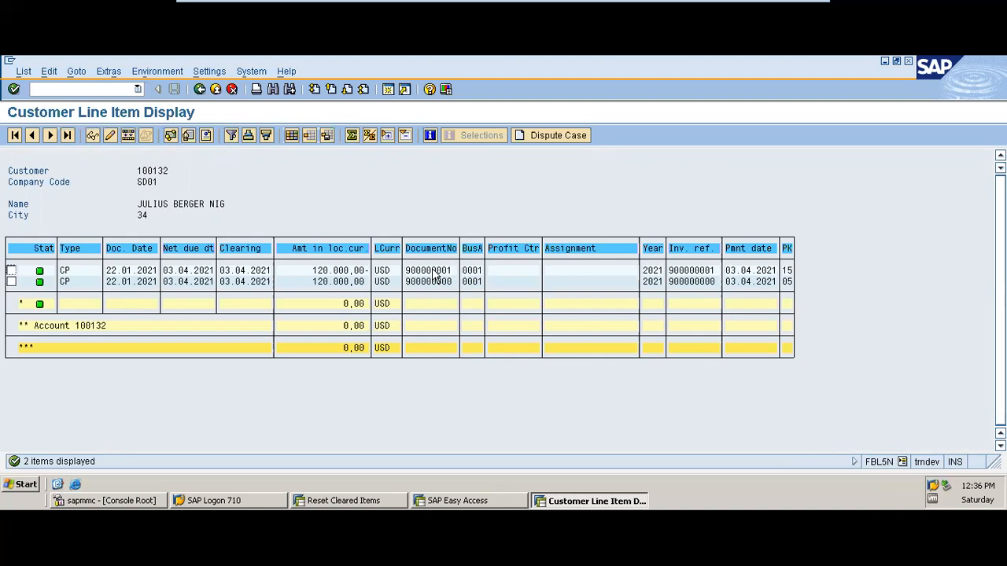
left_click(373, 498)
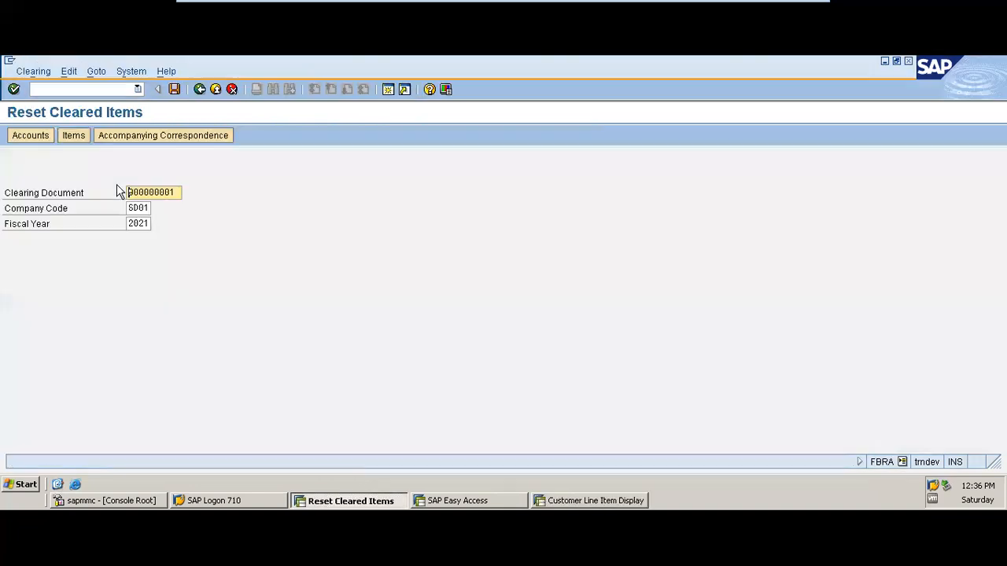
left_click(33, 138)
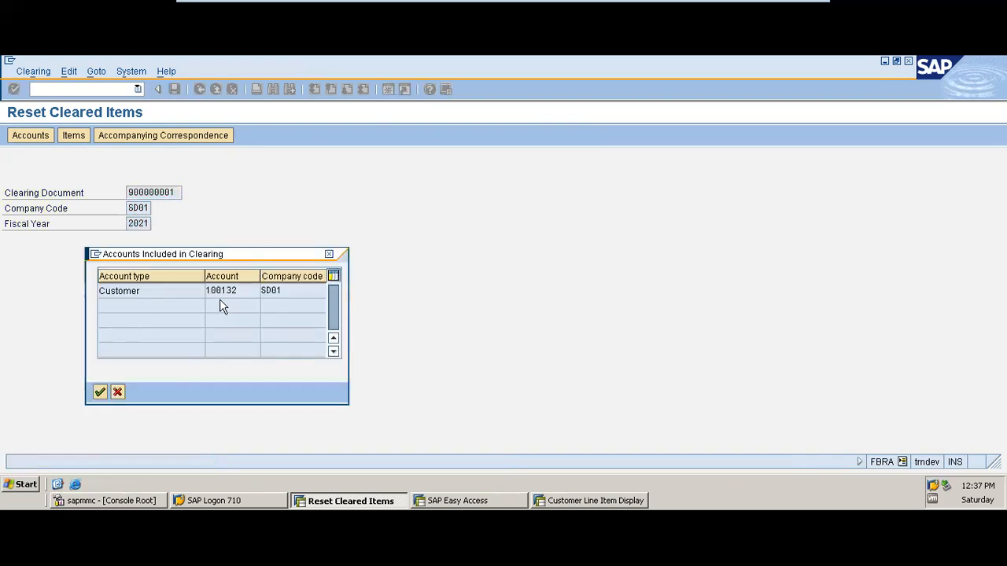
left_click(329, 254)
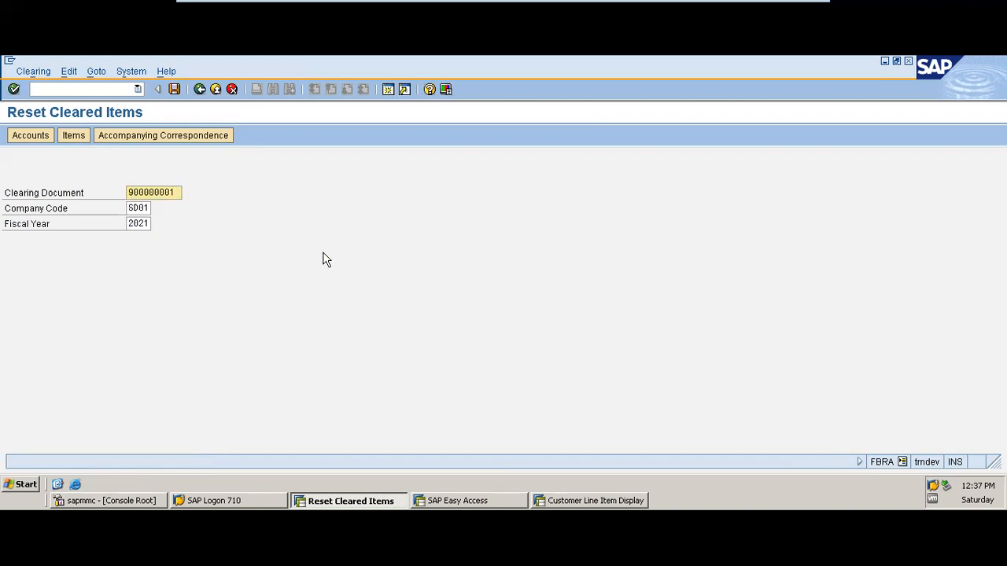
Reset the cleared items and reverse the clearing document in company code SD01, fiscal year 2021, with reversal reason 01
left_click(39, 71)
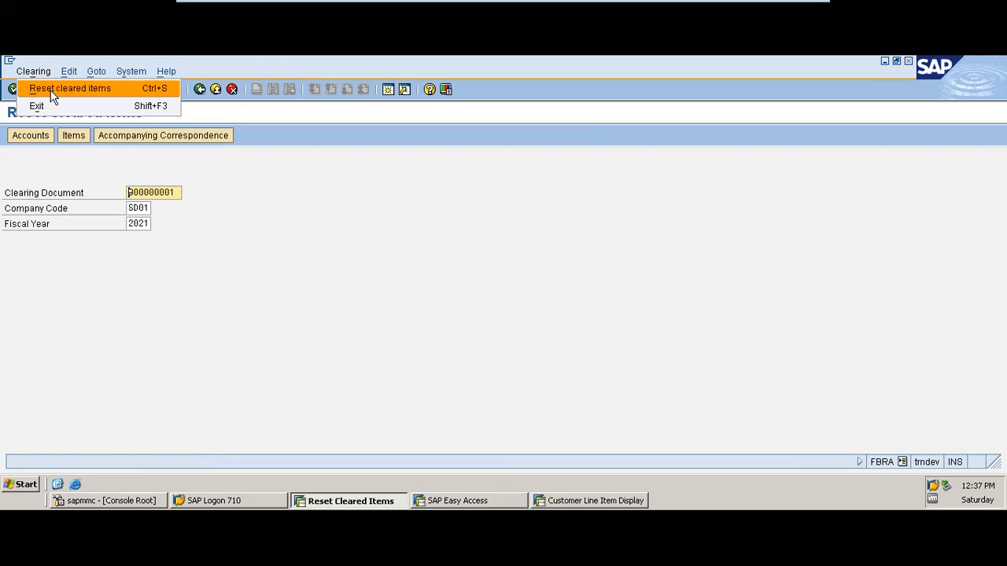
left_click(52, 93)
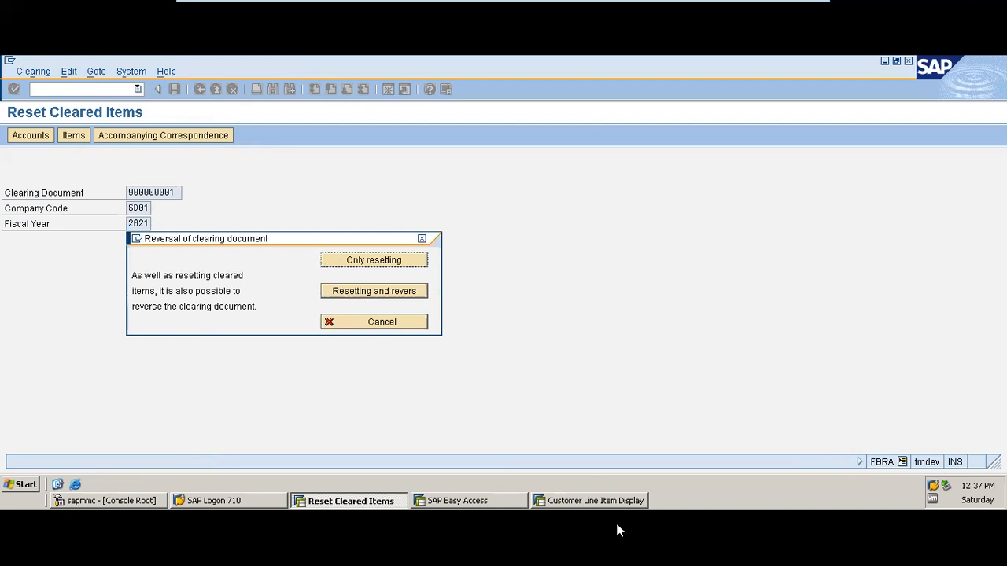
left_click(375, 291)
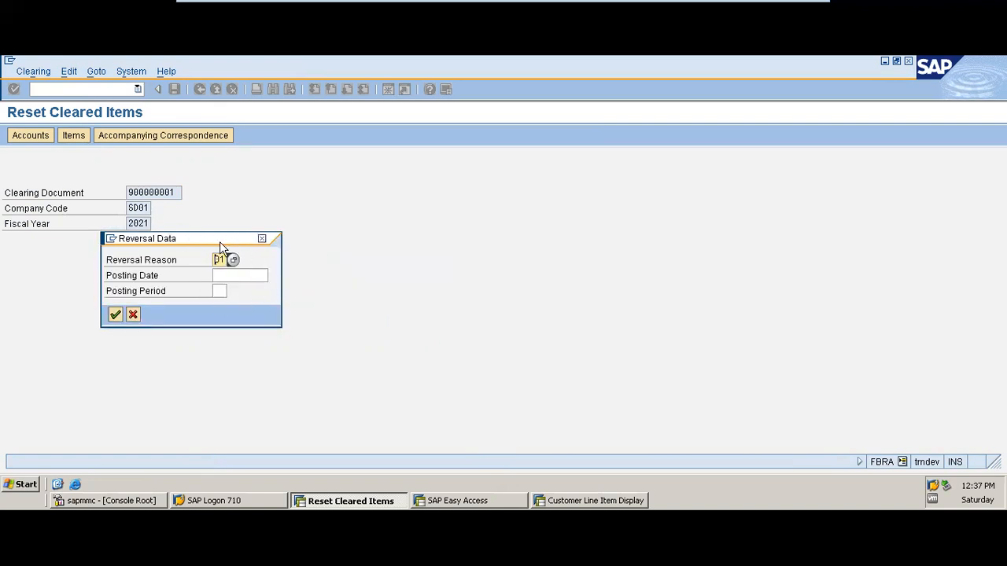
left_click(115, 317)
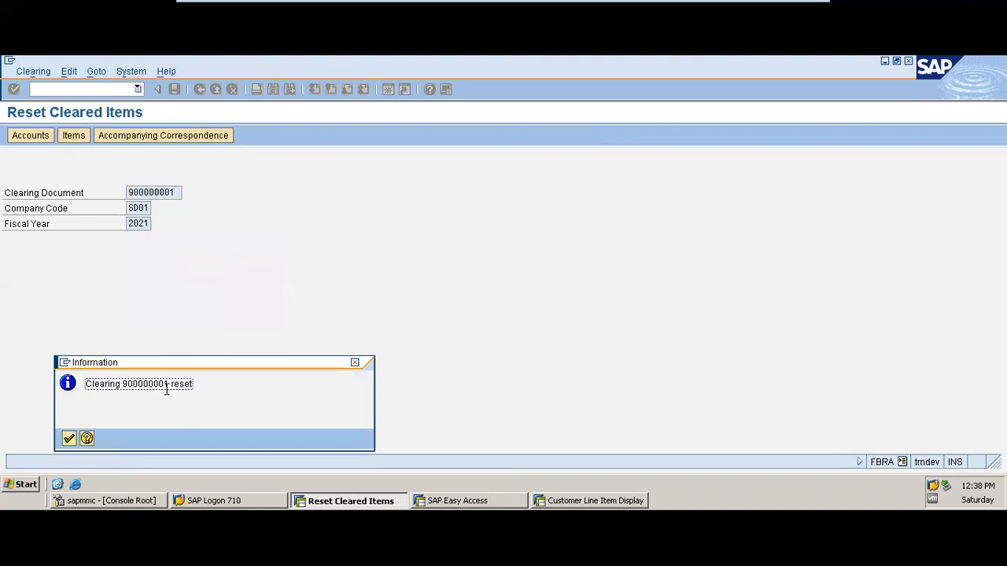
left_click(67, 439)
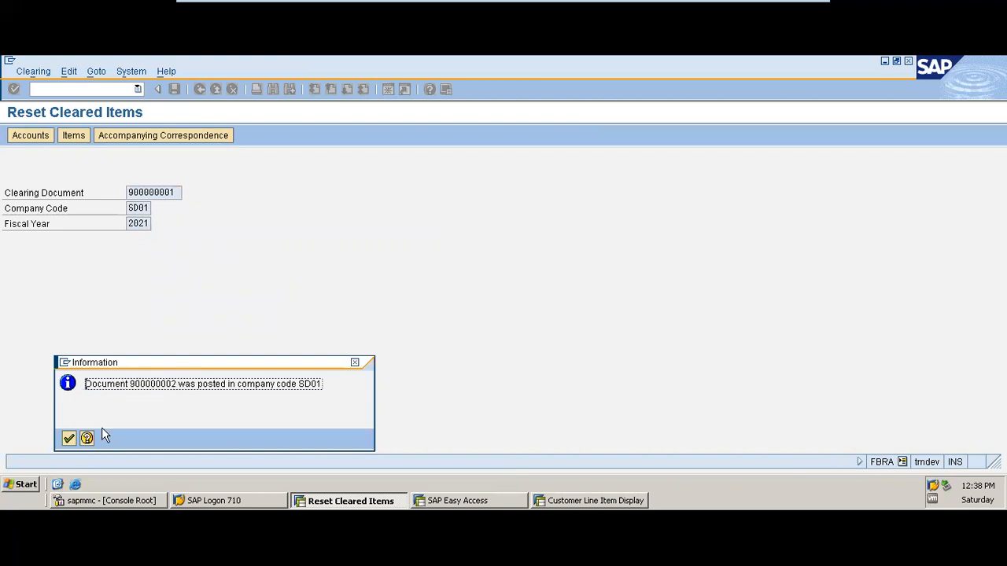
left_click(69, 439)
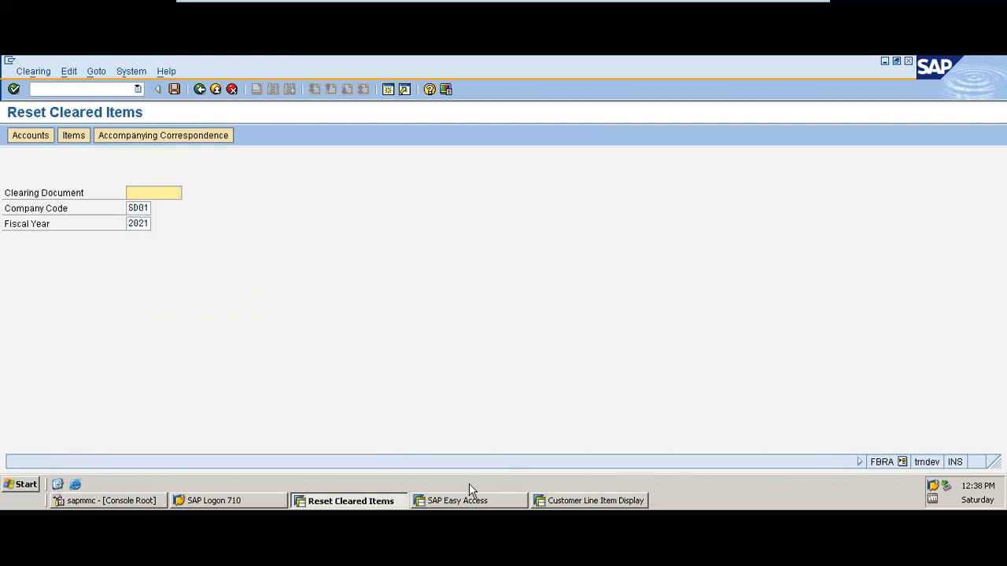
Refresh the customer line item list to examine the items after the reset and reversal
left_click(574, 500)
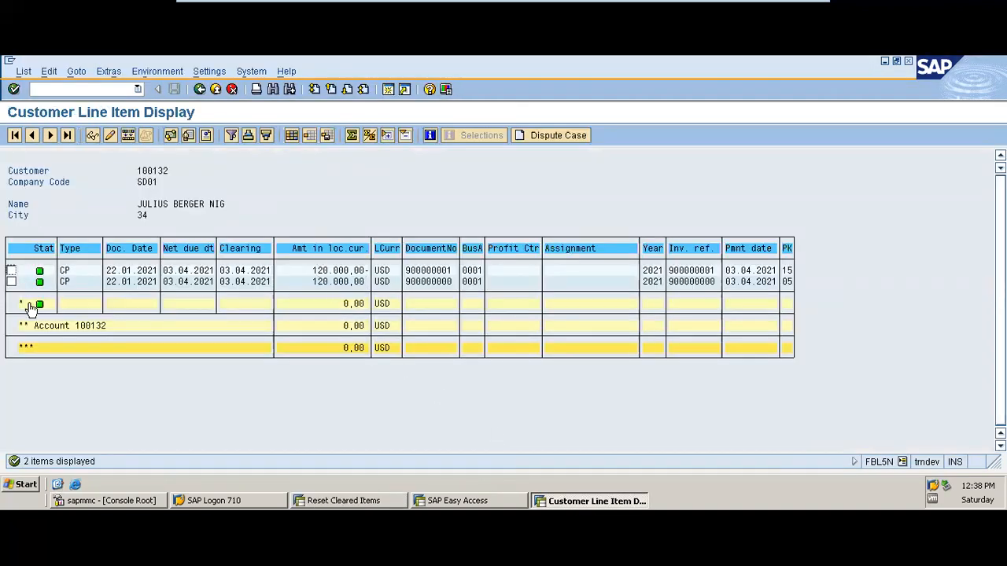
left_click(24, 71)
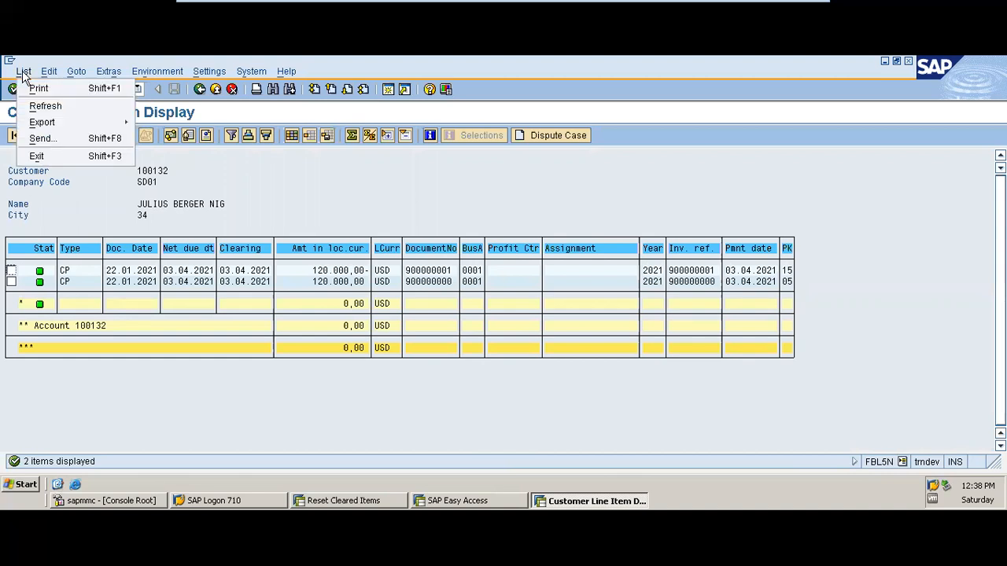
left_click(43, 105)
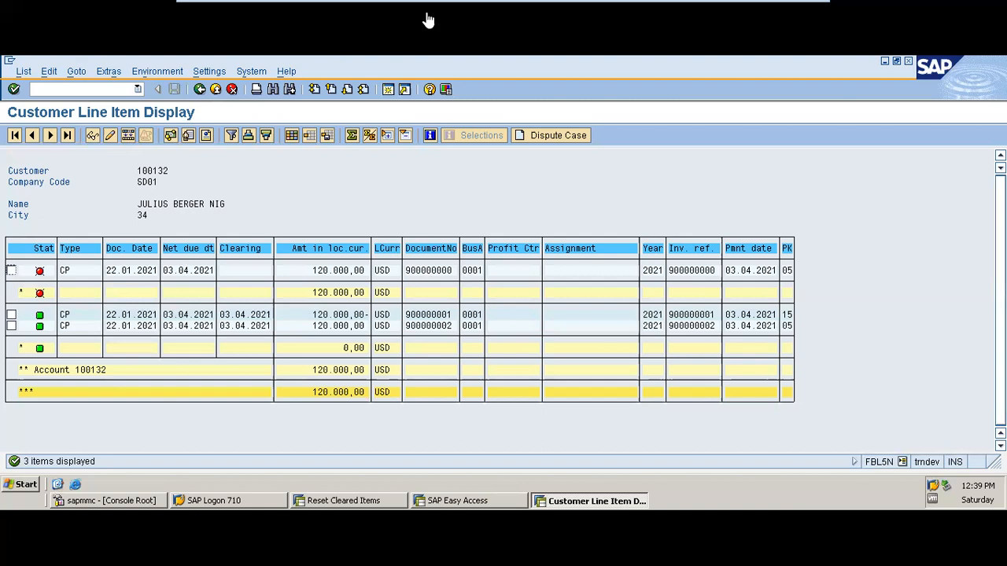
Switch to PowerPoint, review the transaction codes on the Accounting Documents slide, and show the whole closing Thank You slide
mouse_move(731, 10)
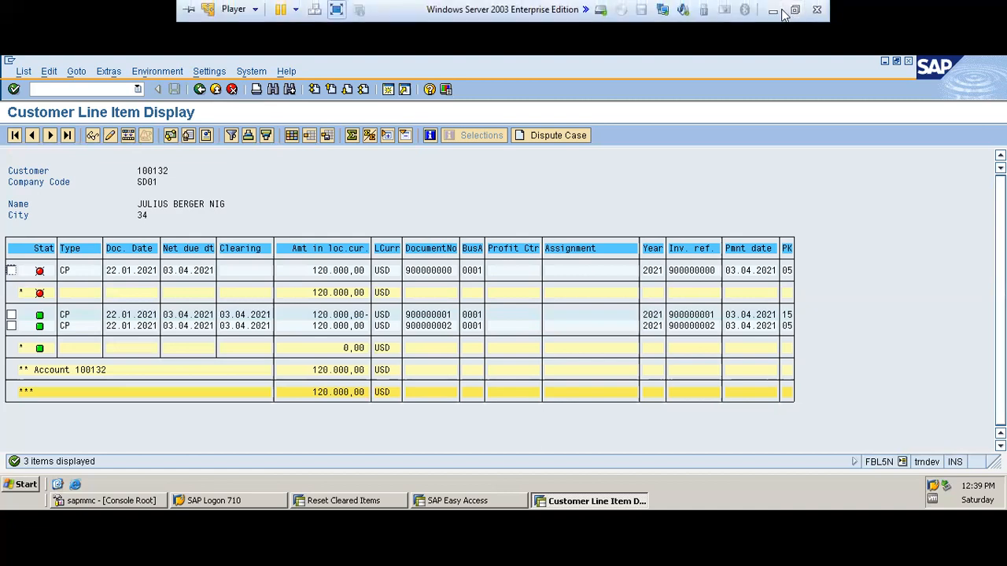
left_click(777, 12)
left_click(553, 476)
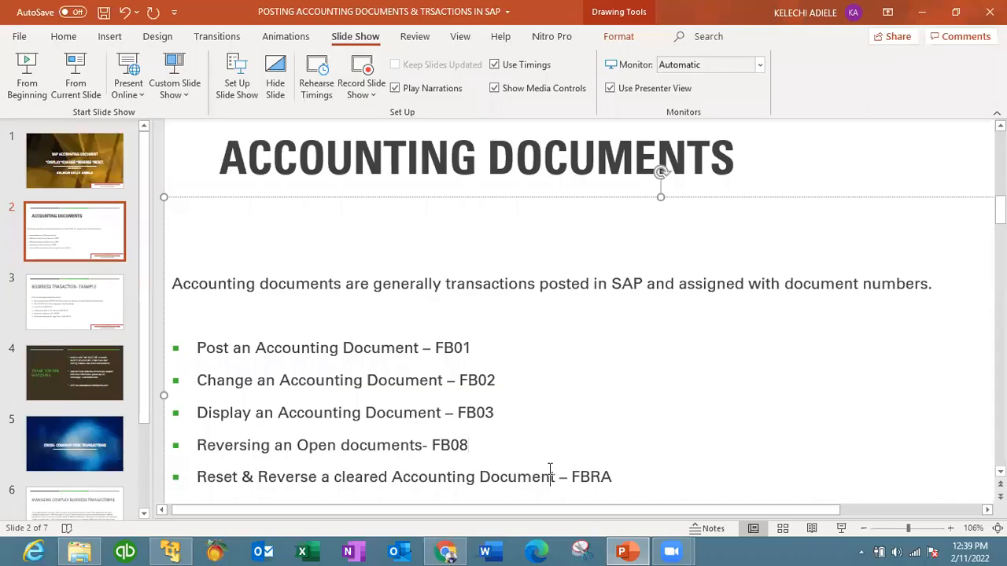
left_click(353, 351)
left_click(386, 413)
left_click(392, 446)
left_click(101, 382)
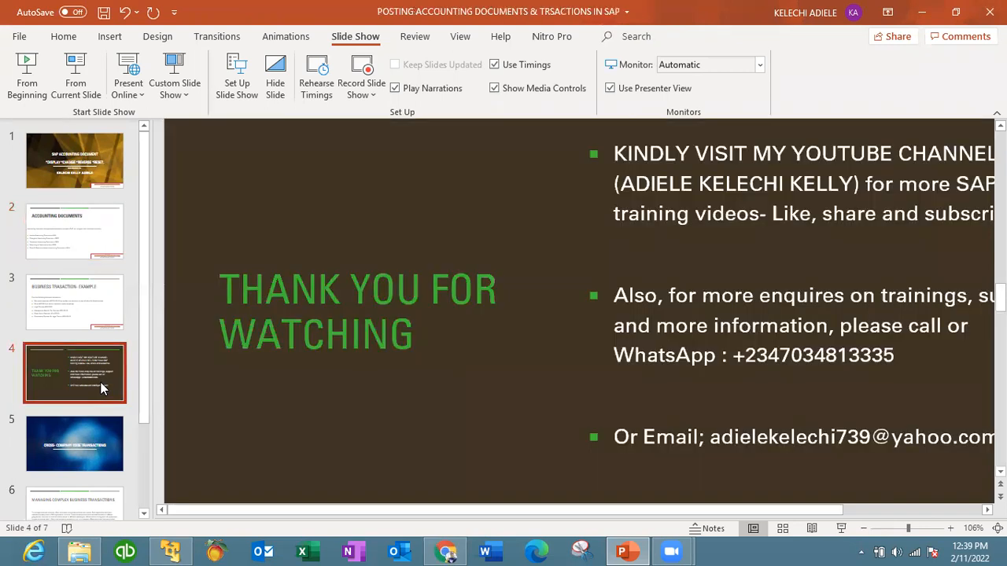
left_click_drag(912, 537, 903, 538)
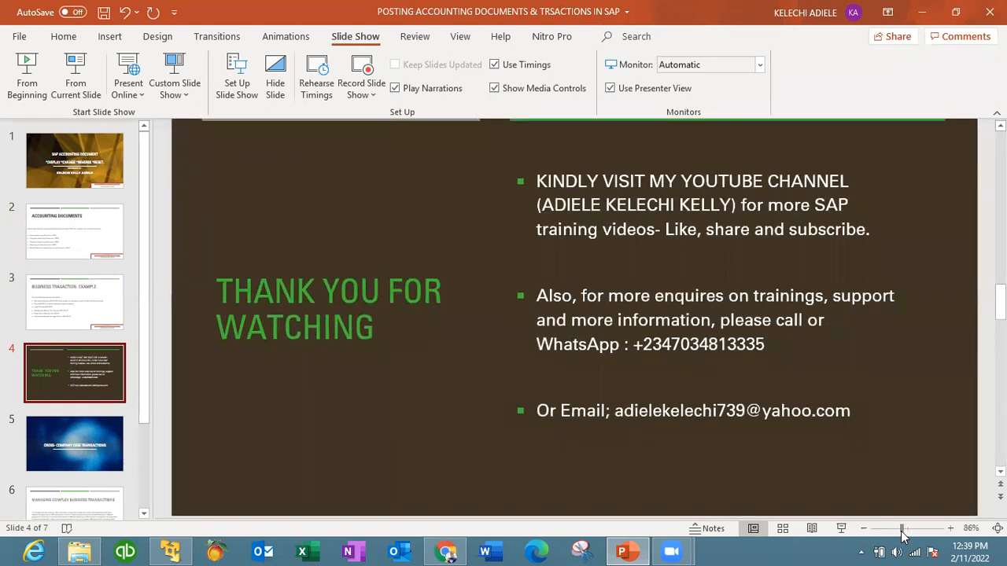